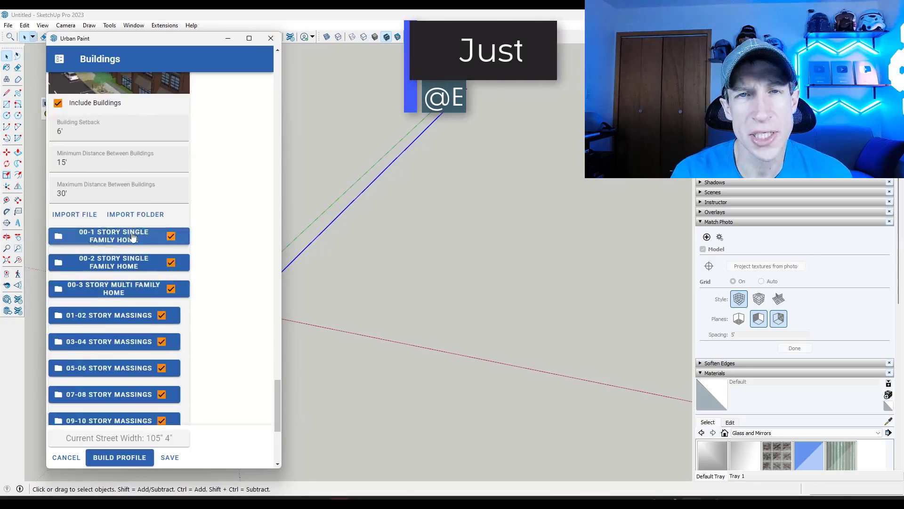
left_click(162, 349)
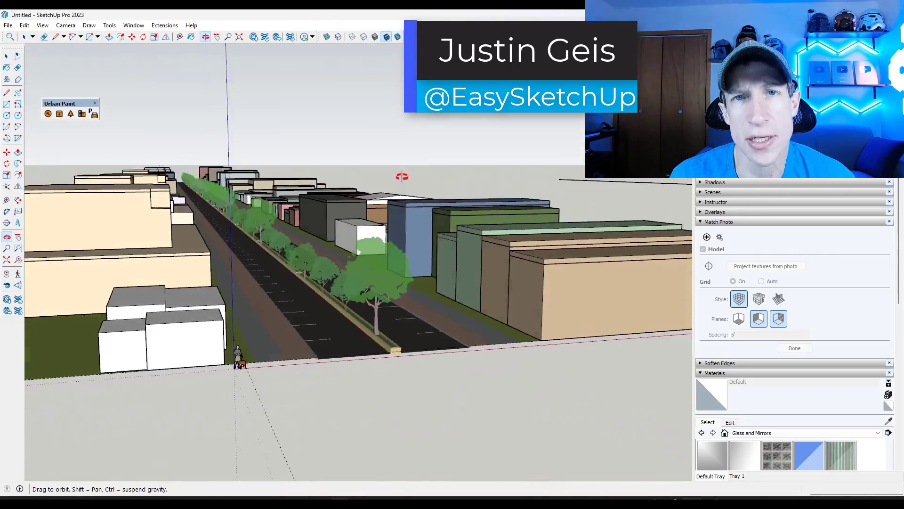
middle_click_drag(402, 178, 424, 178)
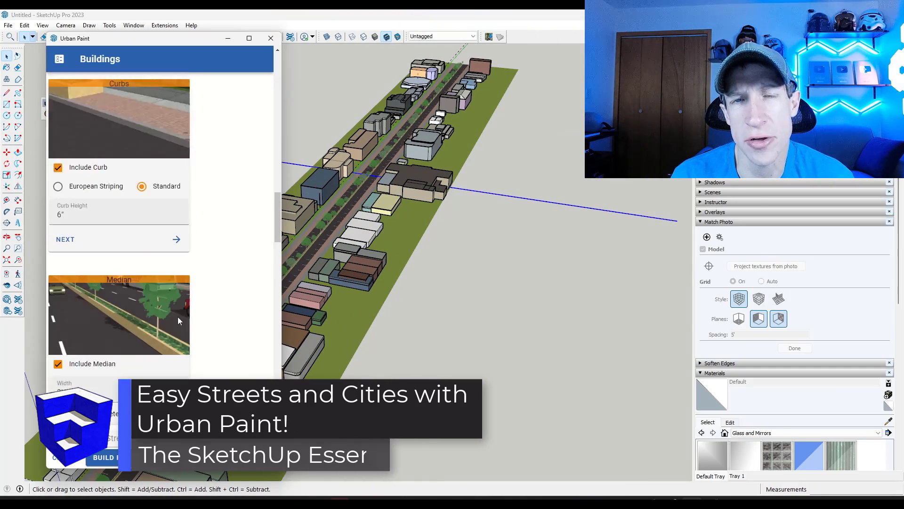
scroll(179, 320, "down", 3)
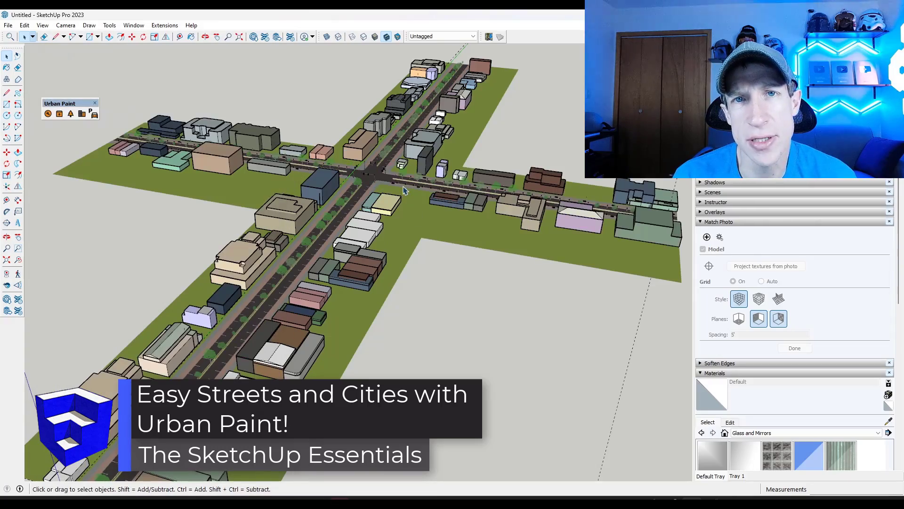
middle_click_drag(358, 226, 332, 177)
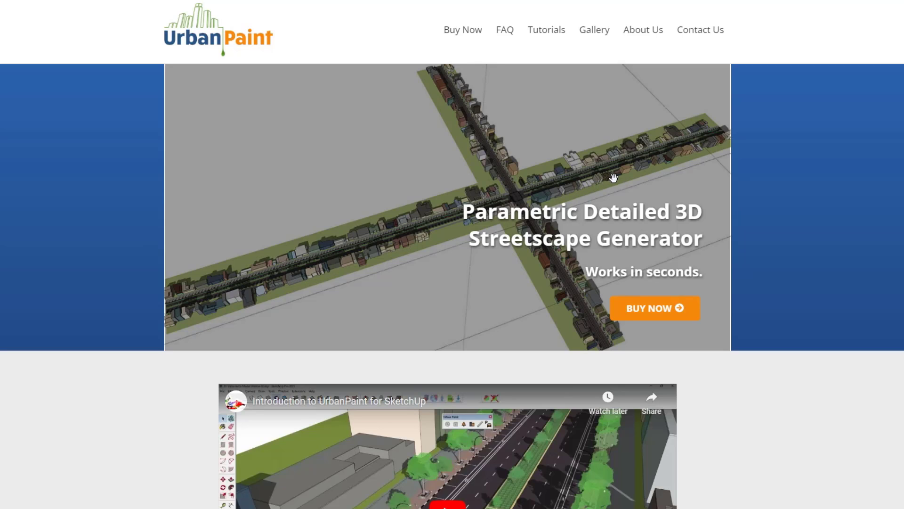
- Examine the UrbanPaint website's feature sections, including building massings and the parking tool, and the plugin's purchase page
scroll(319, 259, "down", 7)
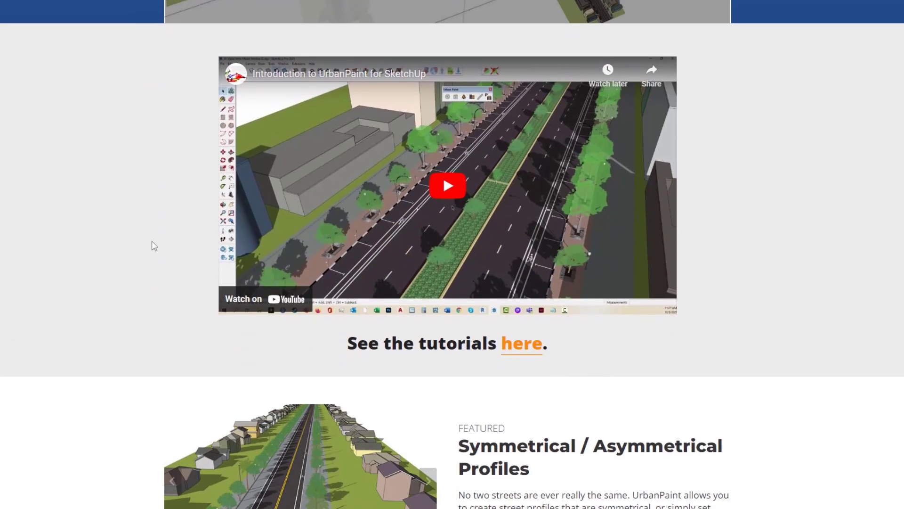
scroll(156, 245, "down", 6)
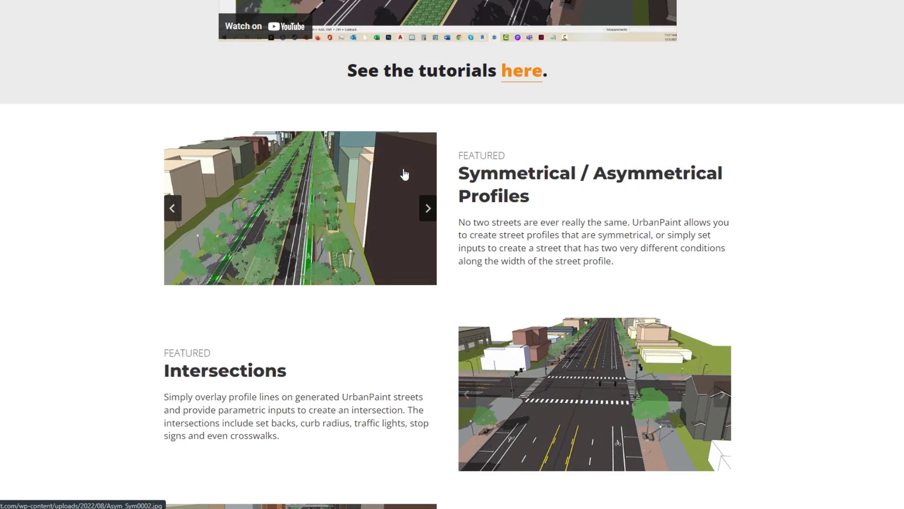
scroll(404, 175, "down", 15)
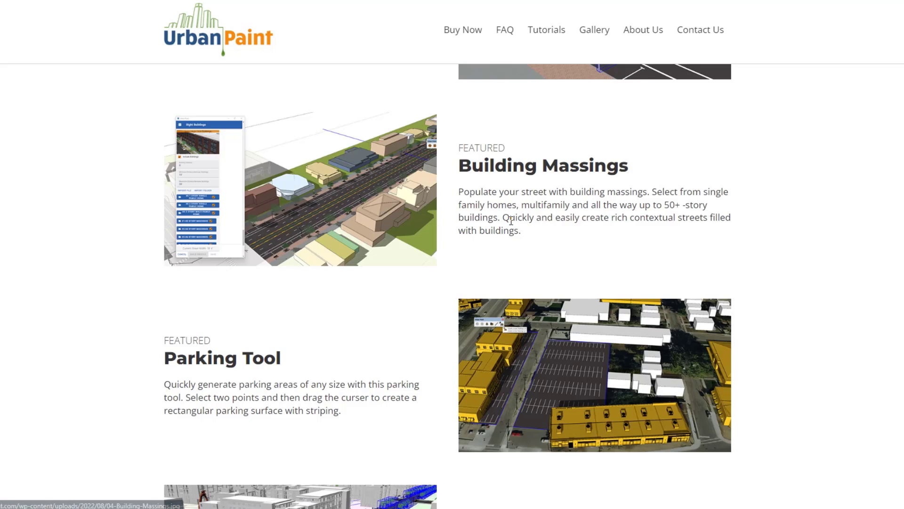
scroll(335, 216, "up", 4)
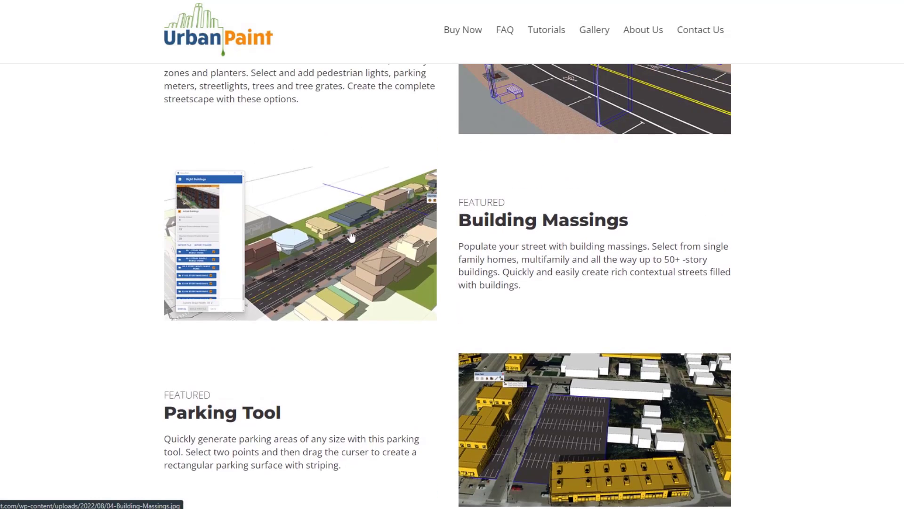
scroll(360, 236, "up", 1)
scroll(363, 238, "down", 1)
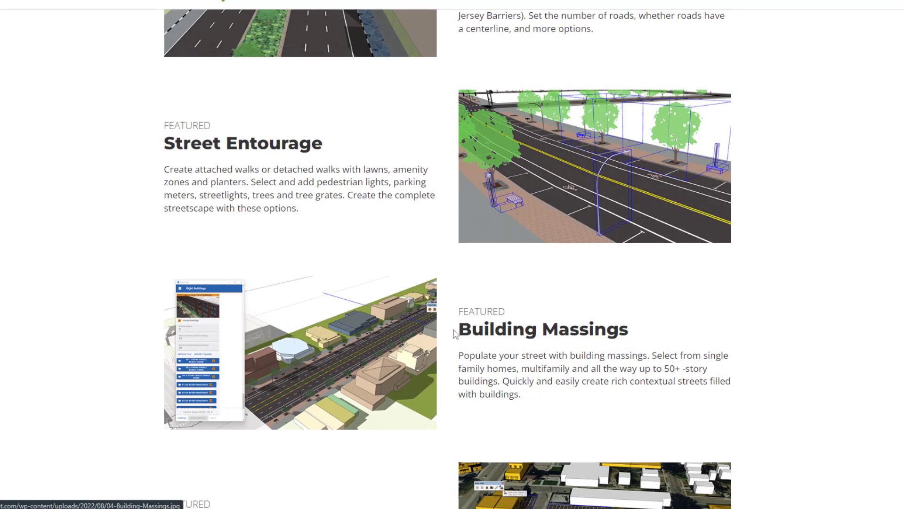
scroll(376, 283, "down", 5)
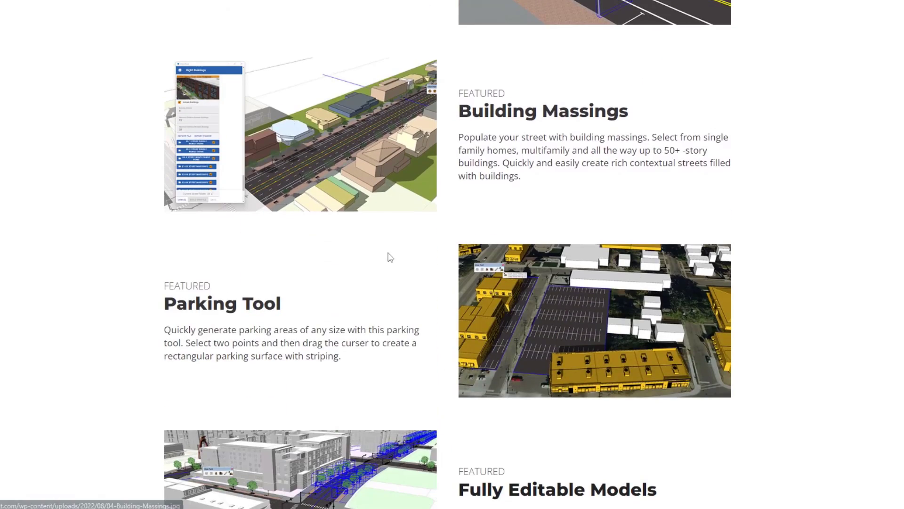
scroll(388, 206, "down", 1)
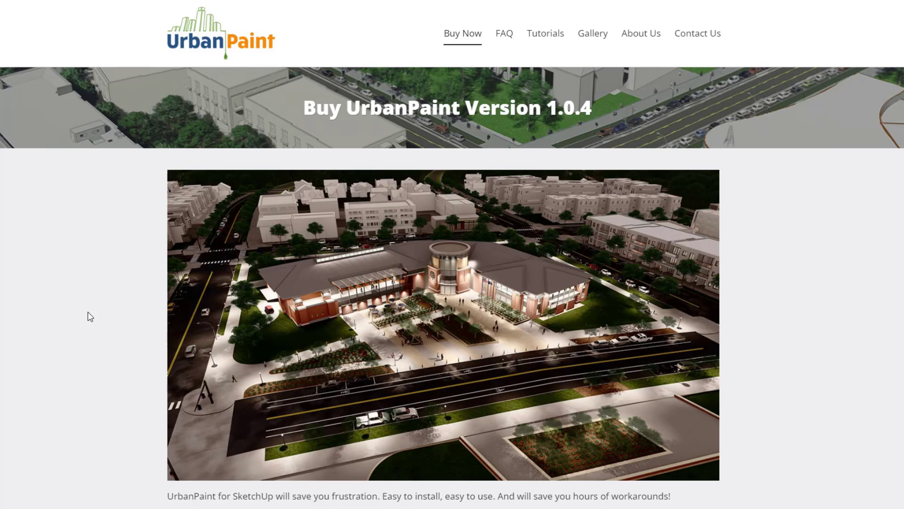
scroll(90, 316, "down", 3)
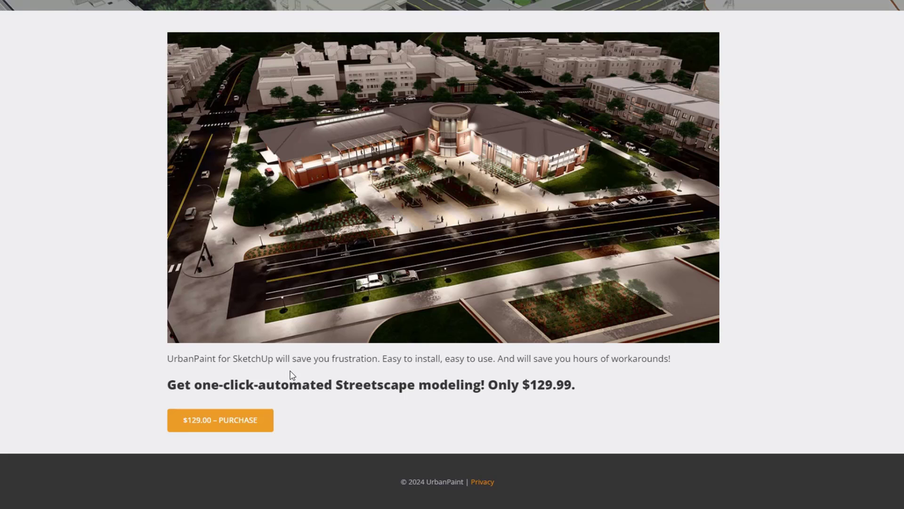
scroll(347, 330, "up", 3)
scroll(434, 306, "down", 3)
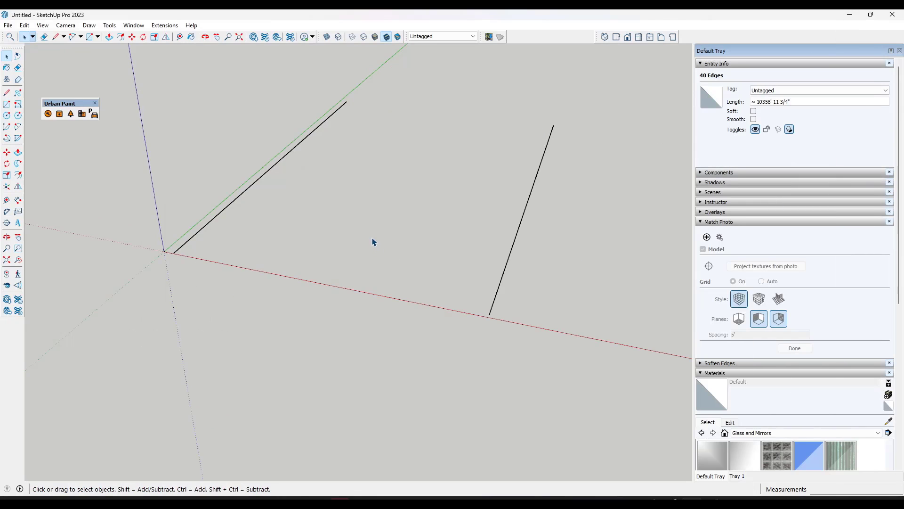
- Select the long straight edge running beside the green axis and open the Urban Paint street profile settings for it
middle_click_drag(370, 189, 191, 171)
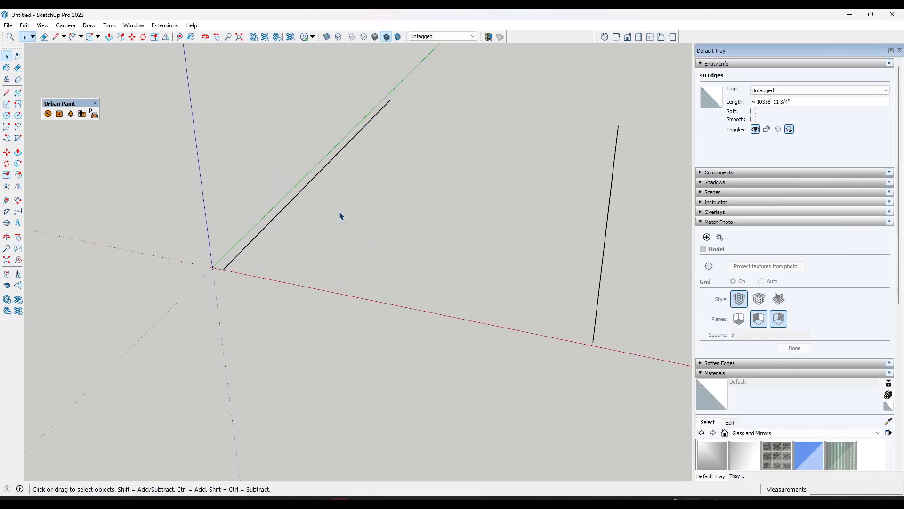
middle_click_drag(341, 216, 334, 202)
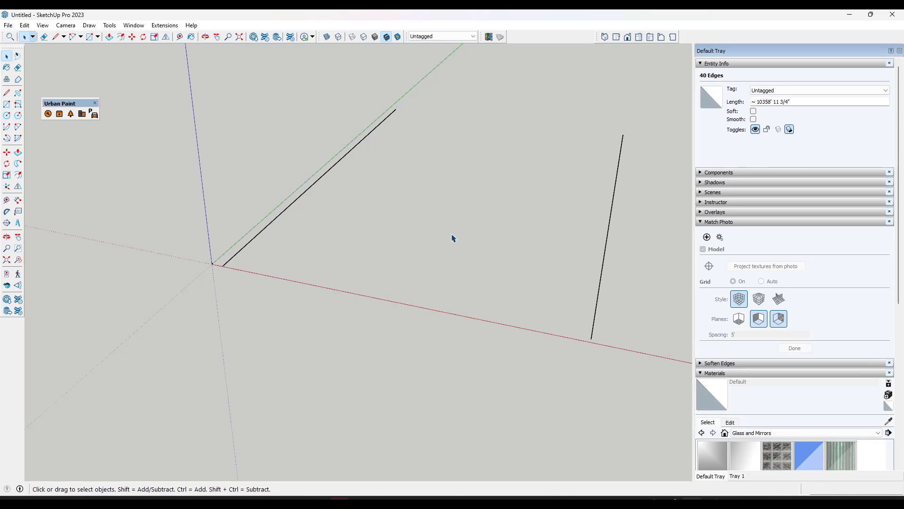
left_click(306, 195)
scroll(295, 195, "up", 3)
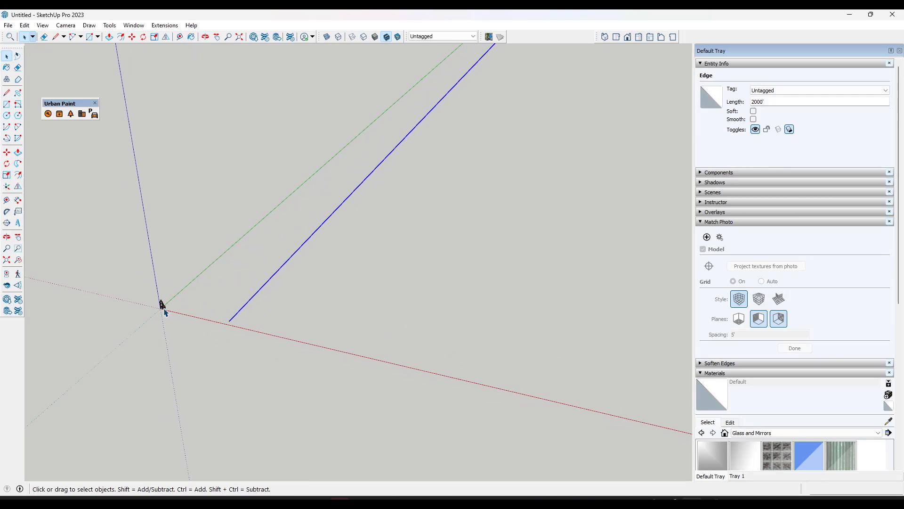
scroll(242, 321, "down", 3)
middle_click_drag(254, 301, 258, 240)
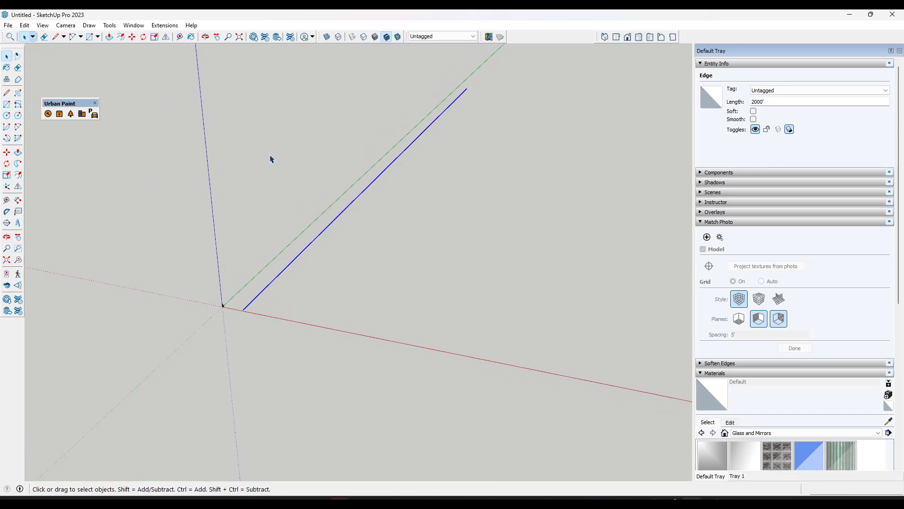
left_click(47, 115)
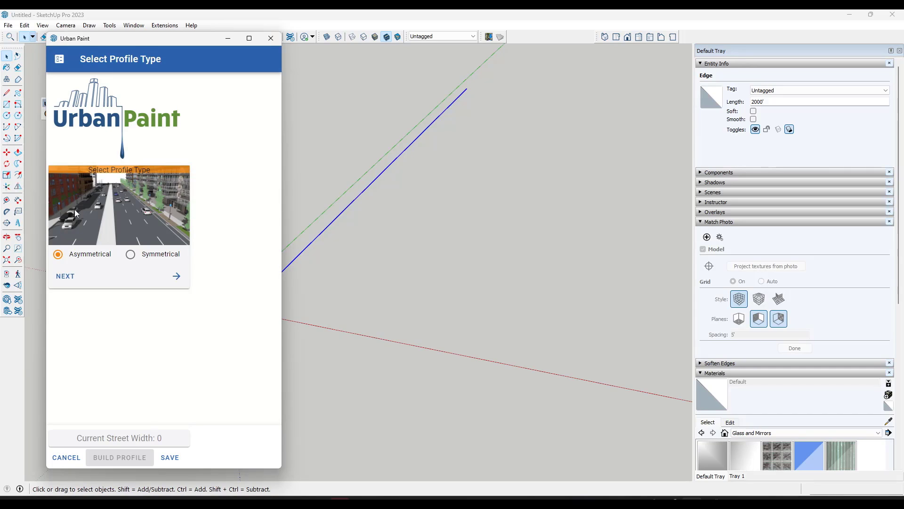
- Choose a symmetrical street profile with 2 lanes of 11' width and no center line striping
left_click(132, 257)
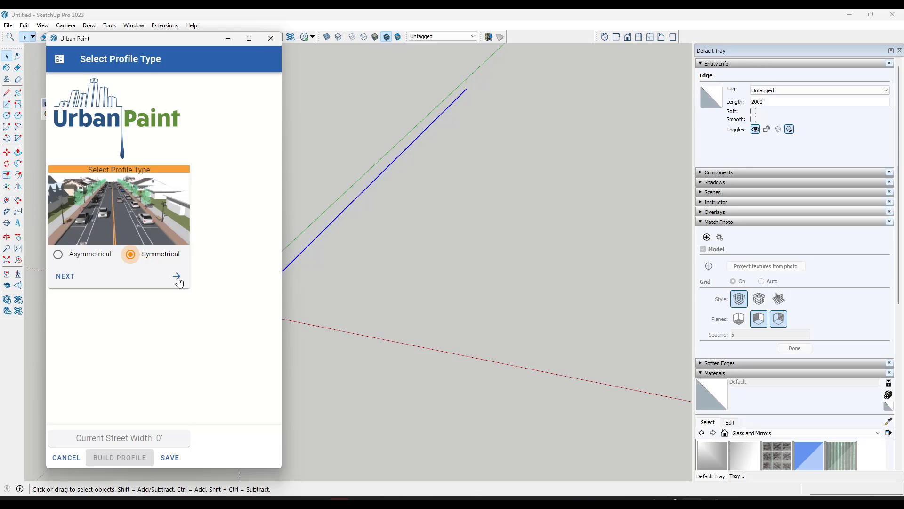
left_click(177, 277)
scroll(228, 210, "down", 2)
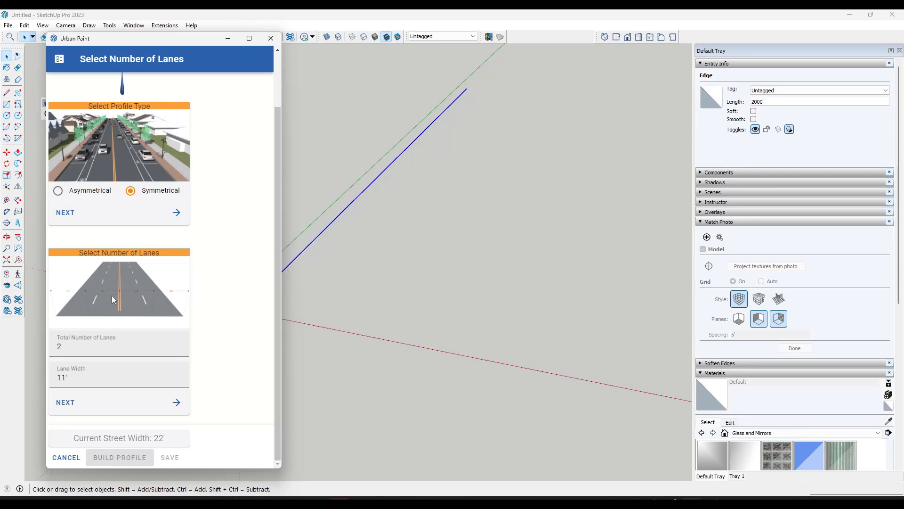
left_click(177, 402)
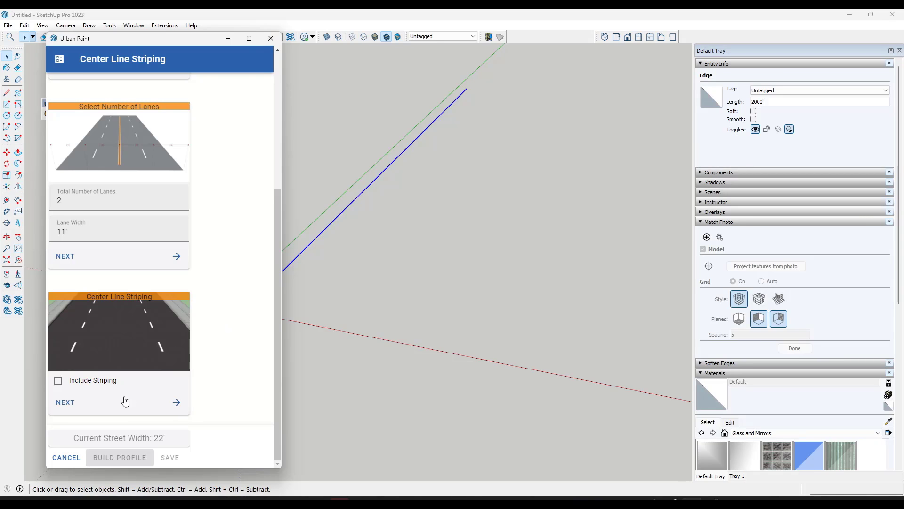
left_click(176, 403)
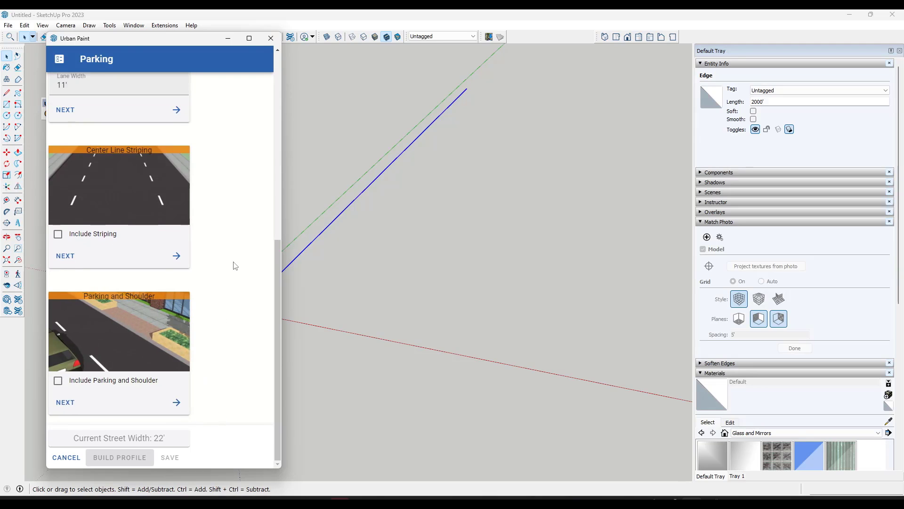
- Include parking and shoulder in the street profile, 9' wide, and compare the striping types before choosing Stall striping
left_click(86, 382)
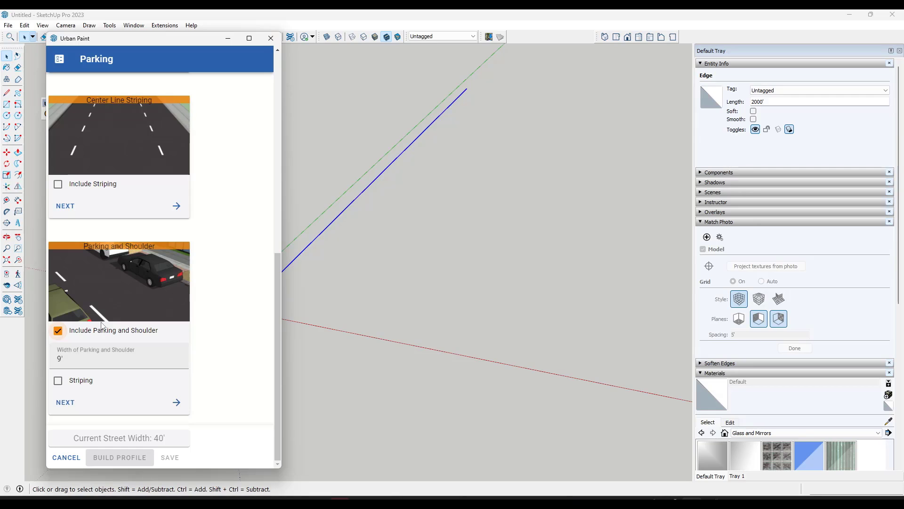
left_click(83, 383)
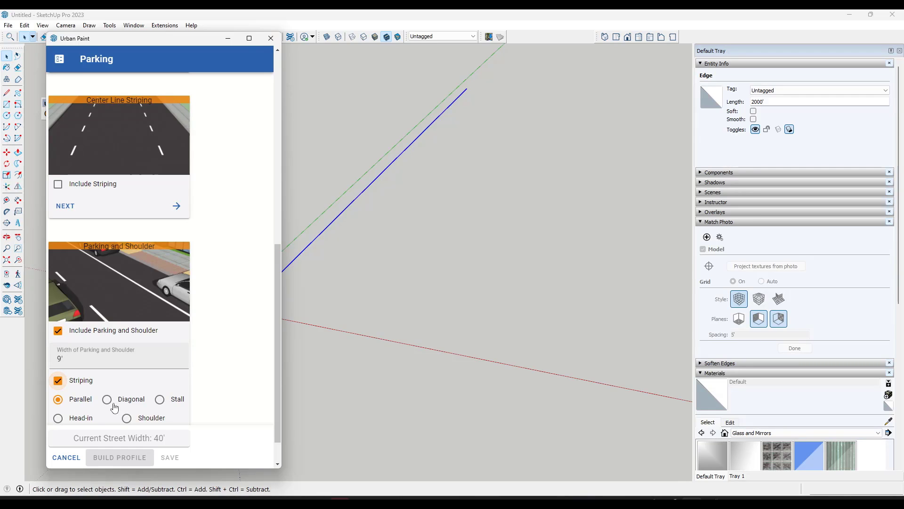
left_click(132, 400)
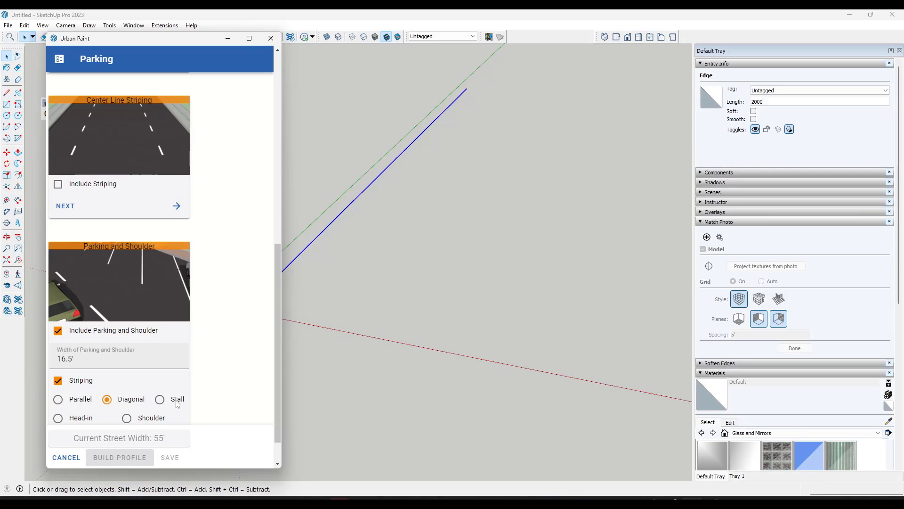
left_click(171, 401)
left_click(133, 418)
left_click(123, 404)
left_click(76, 420)
left_click(141, 418)
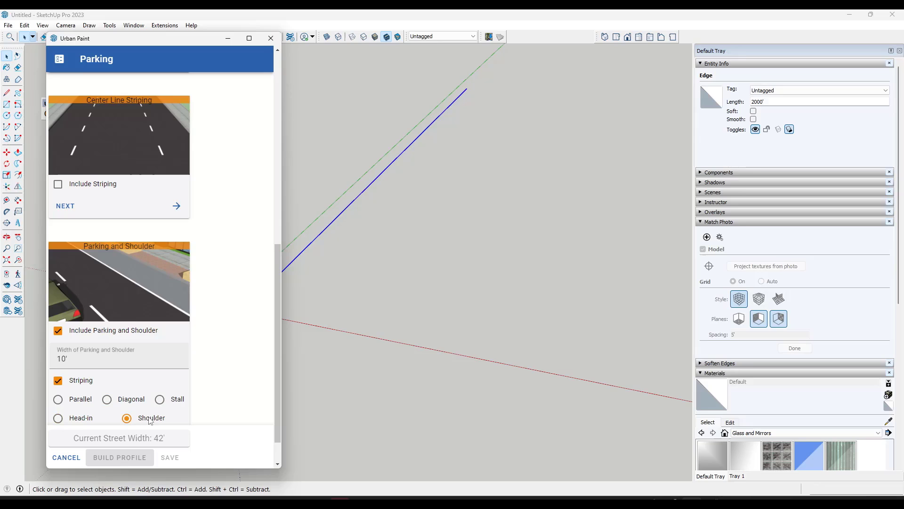
left_click(178, 402)
scroll(178, 402, "down", 1)
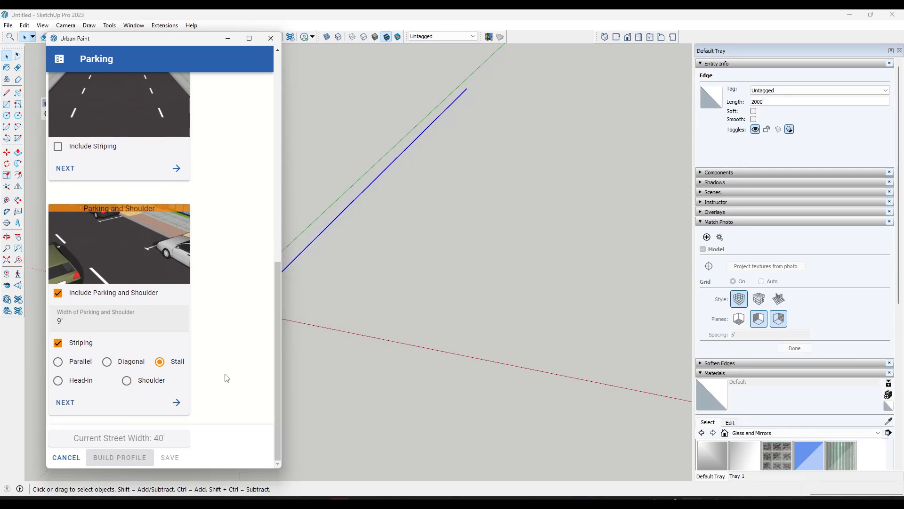
left_click(180, 405)
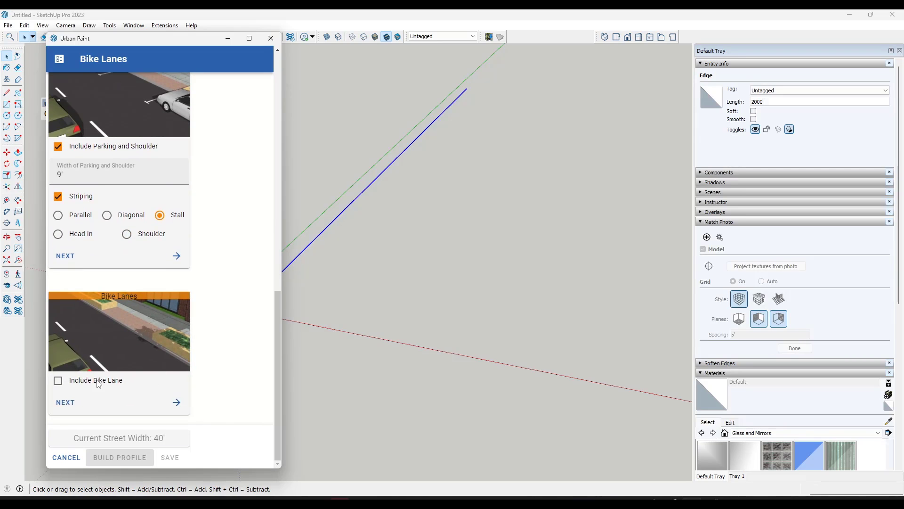
- Leave out the bike lane and include a Standard curb with a height of 6" in the street profile
left_click(177, 402)
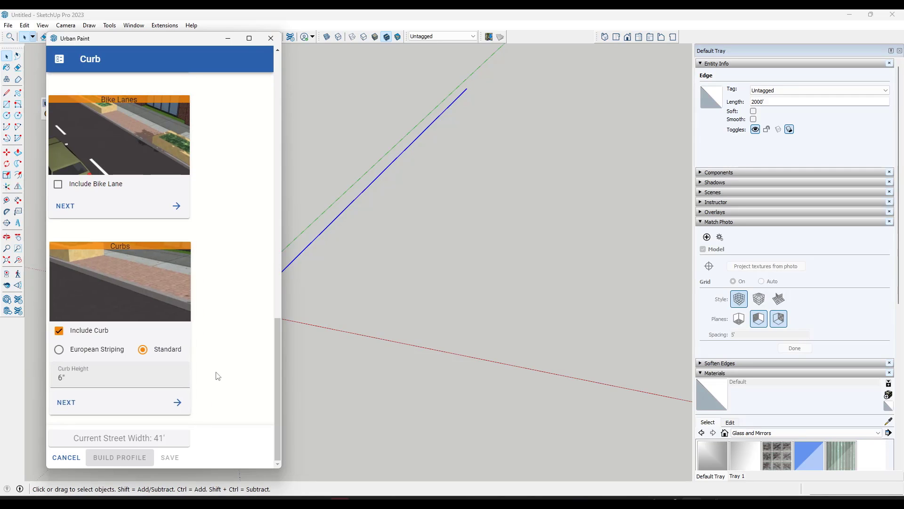
left_click(89, 349)
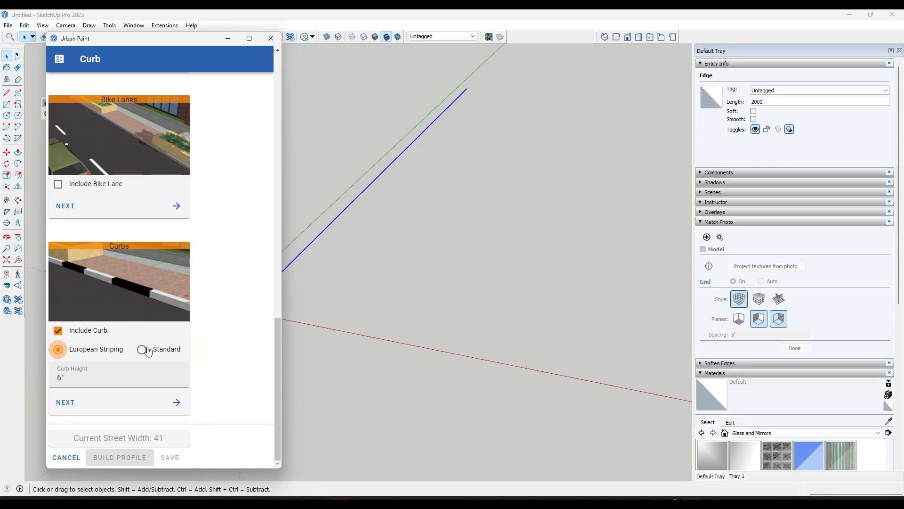
left_click(142, 349)
left_click(80, 332)
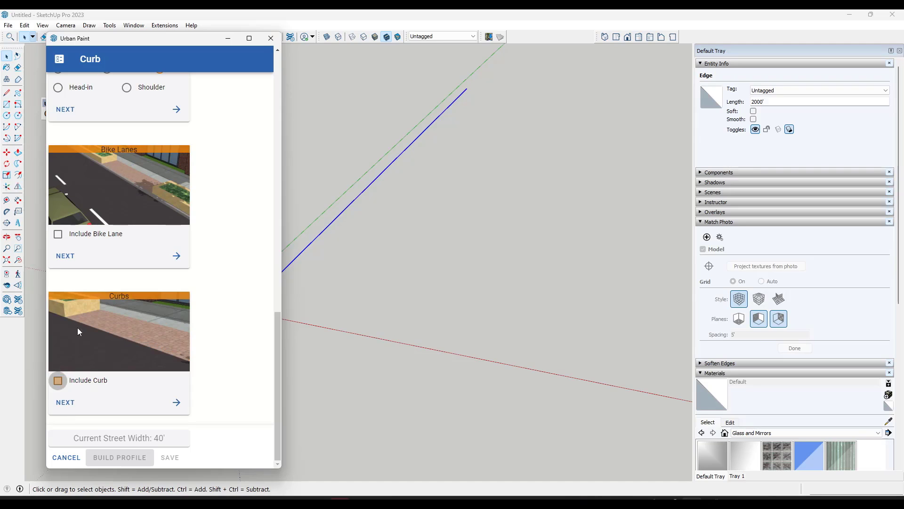
left_click(85, 379)
scroll(195, 359, "down", 1)
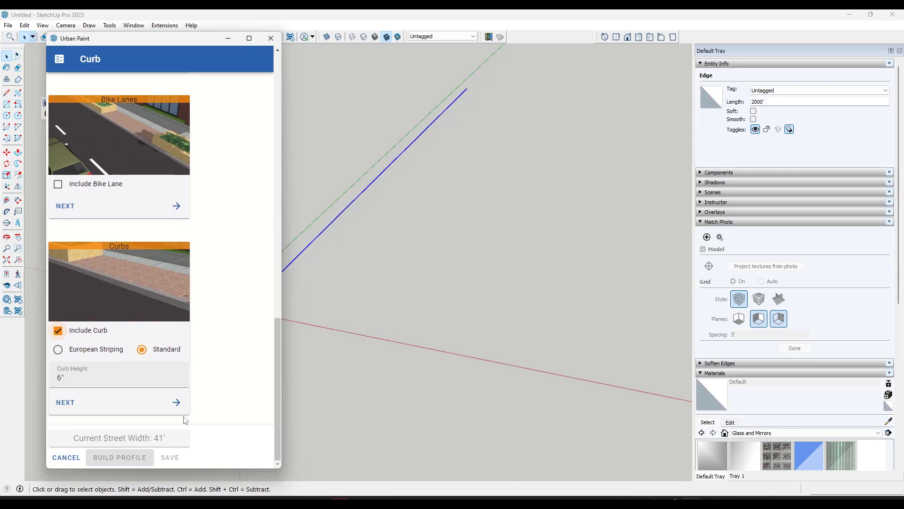
left_click(175, 415)
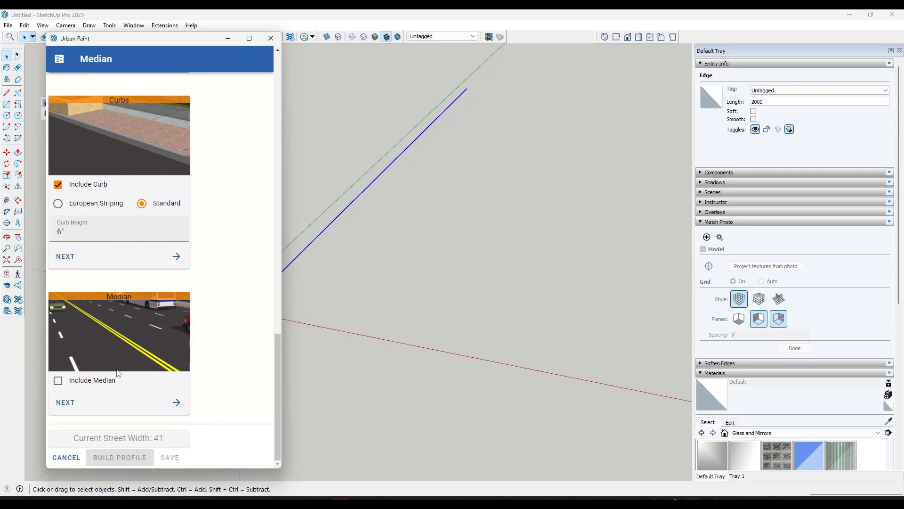
- Include a median in the street profile and compare the median types before choosing Planter Median
left_click(91, 381)
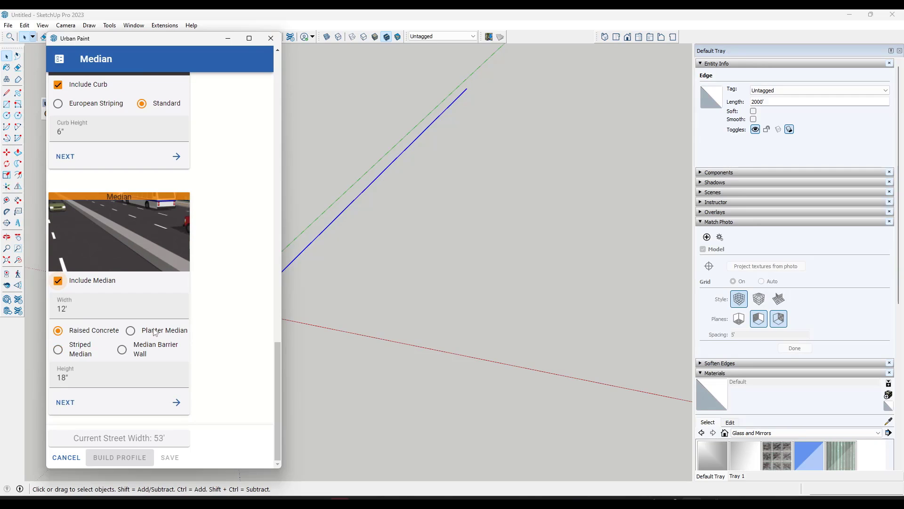
left_click(131, 330)
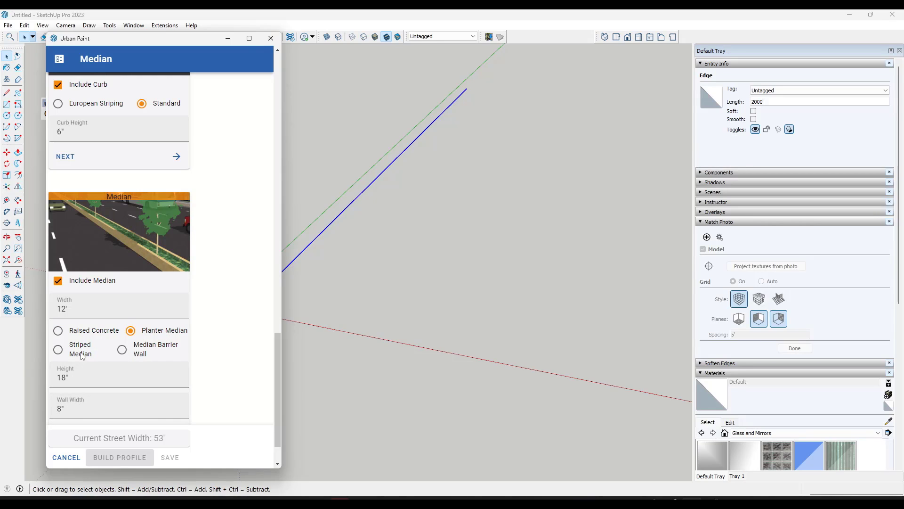
left_click(82, 355)
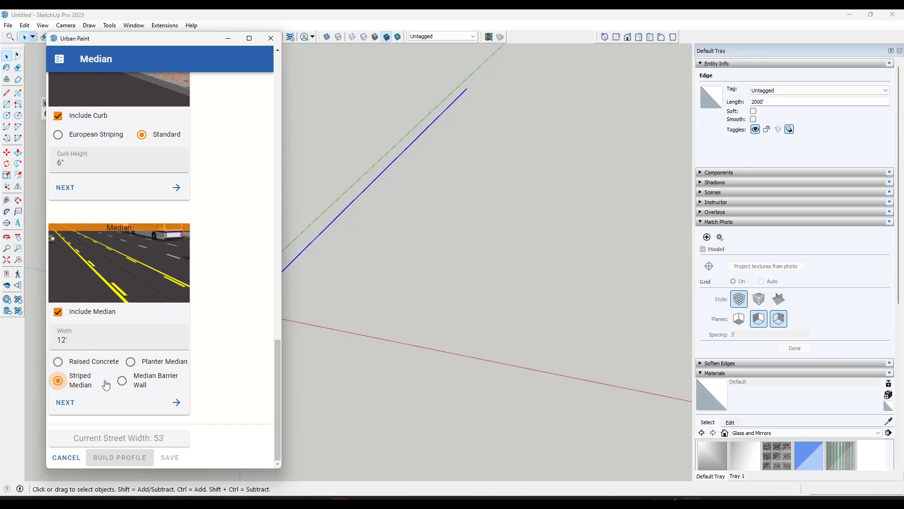
left_click(143, 382)
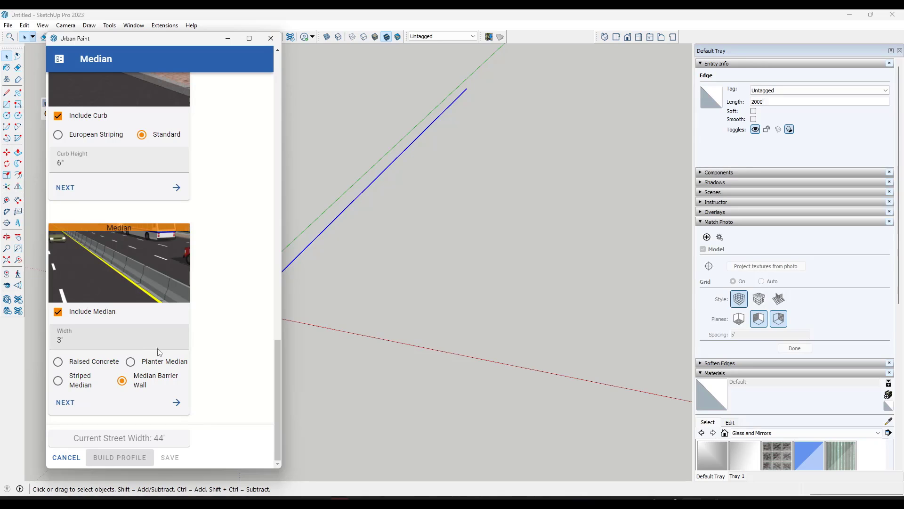
left_click(163, 362)
scroll(213, 333, "down", 2)
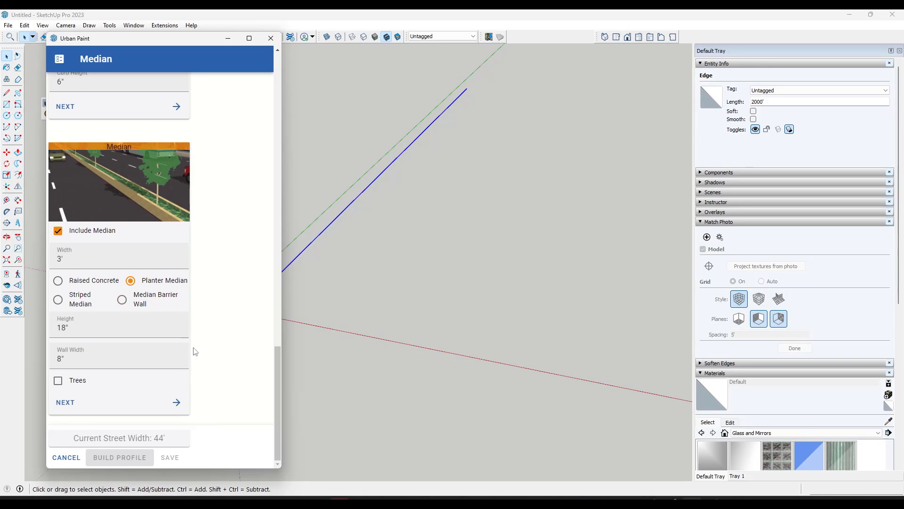
- Add trees to the planter median and enable the whole Trees collection for it
left_click(58, 381)
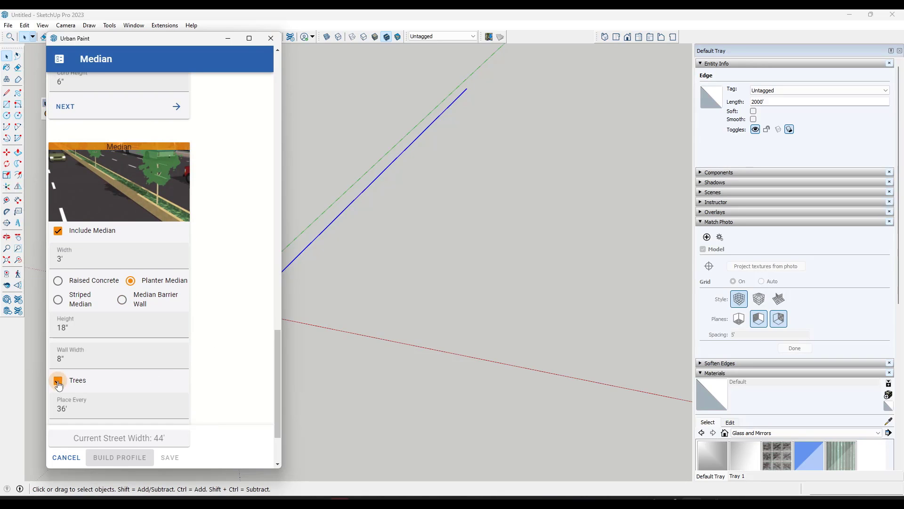
scroll(92, 376, "down", 2)
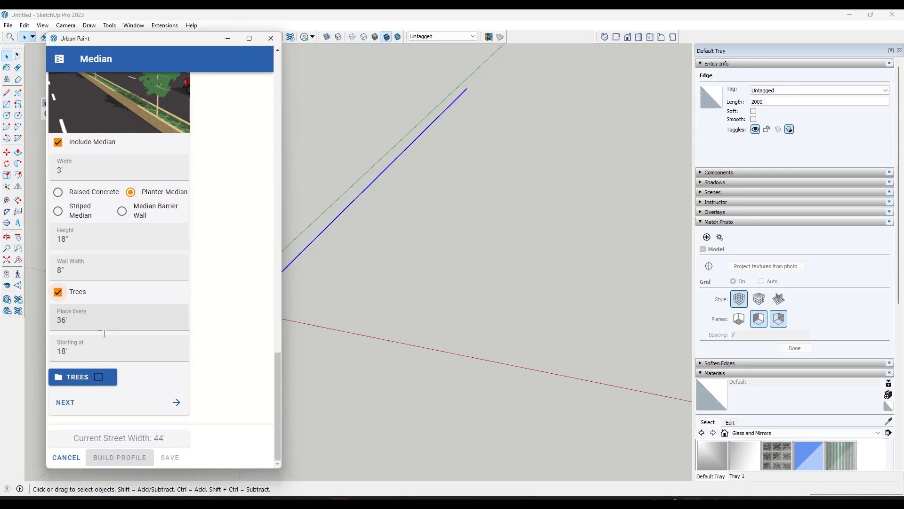
left_click(98, 377)
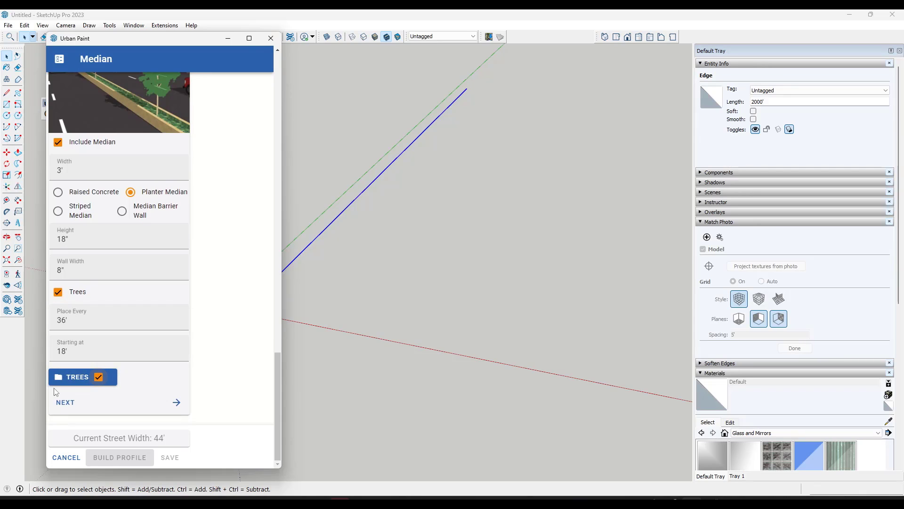
- Exclude the 24ft and 32ft palm trees and the 24ft and 25ft evergreens from the median trees, and continue to the walk settings
left_click(76, 378)
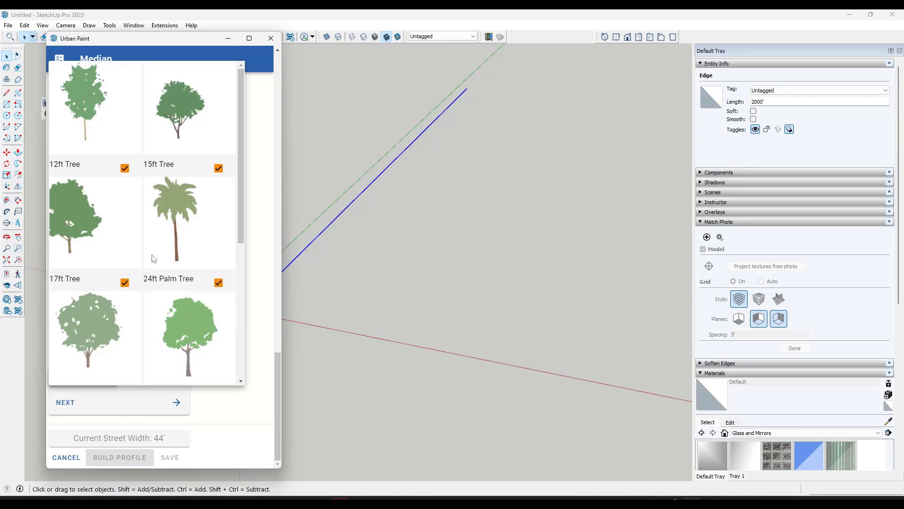
scroll(141, 278, "down", 5)
scroll(145, 307, "up", 4)
scroll(143, 306, "down", 4)
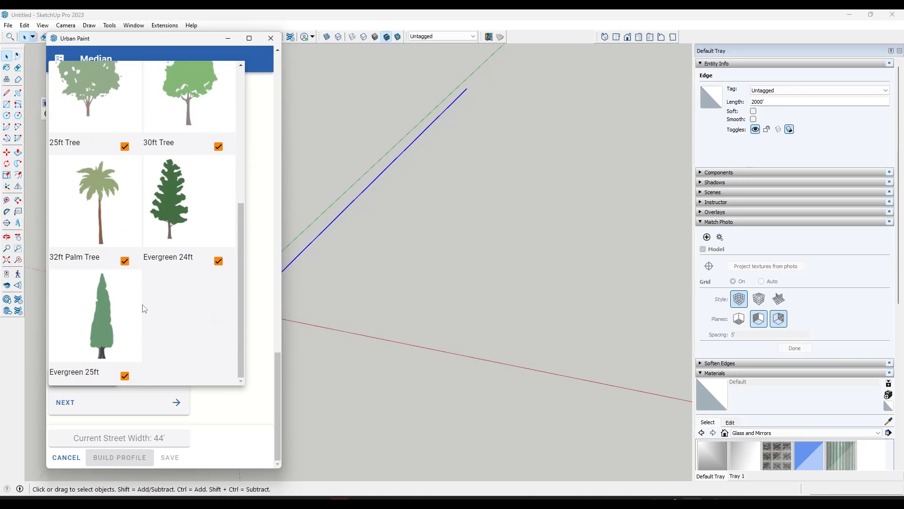
scroll(124, 267, "up", 6)
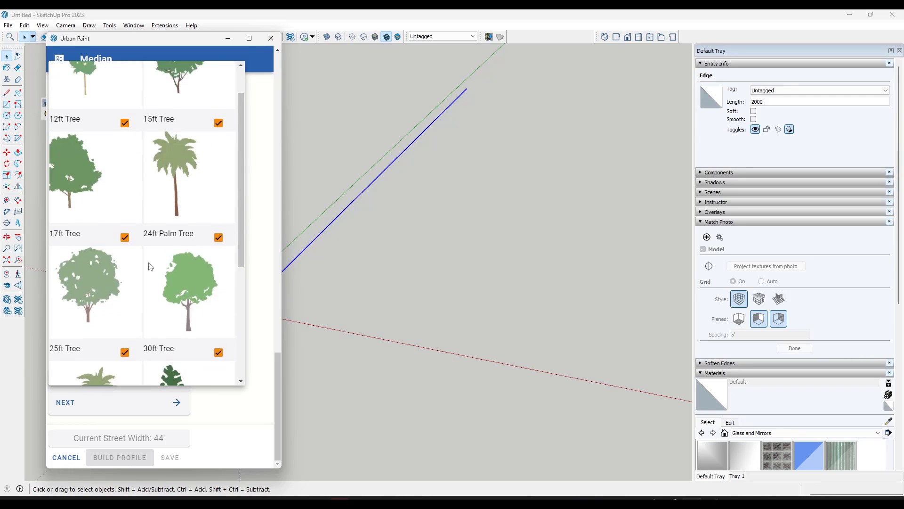
left_click(218, 283)
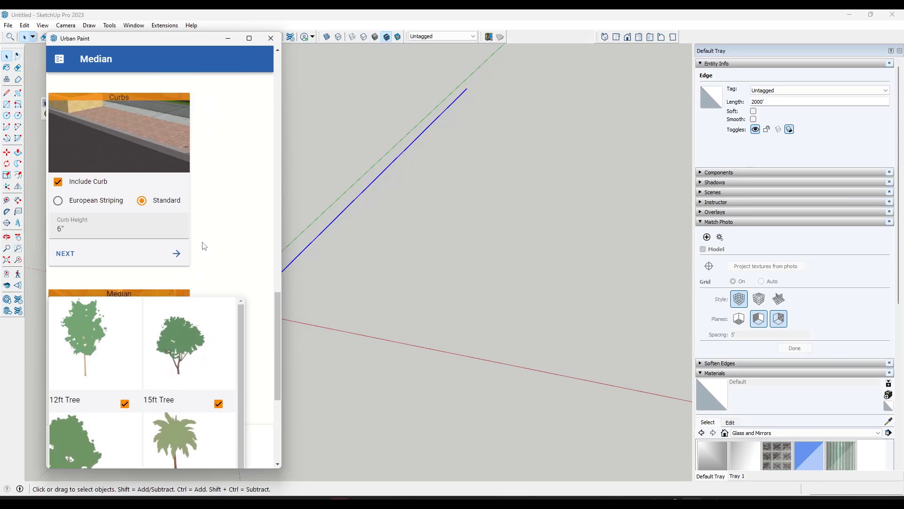
scroll(218, 259, "down", 5)
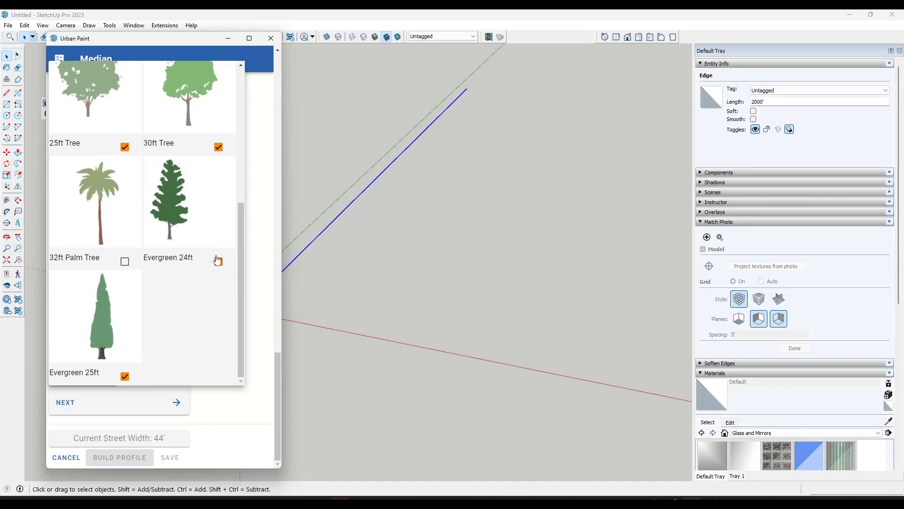
left_click(124, 375)
left_click(218, 262)
scroll(201, 313, "up", 5)
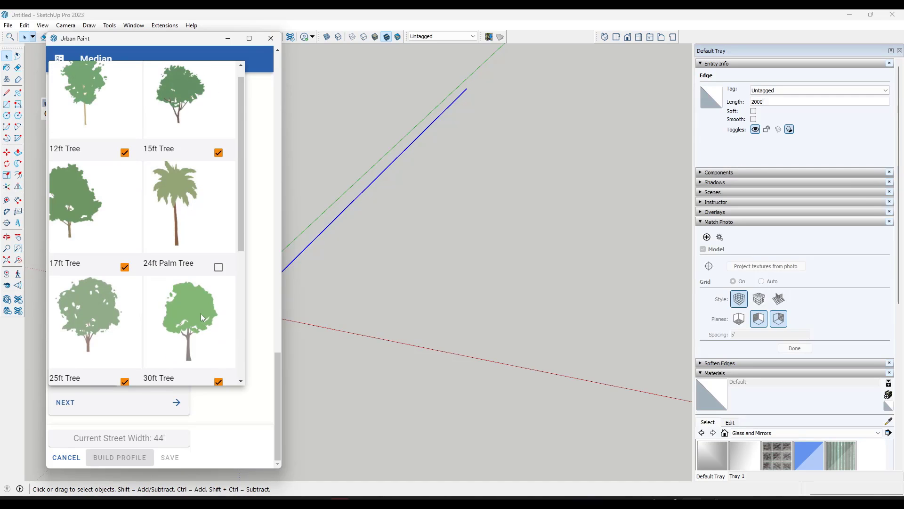
scroll(170, 294, "down", 3)
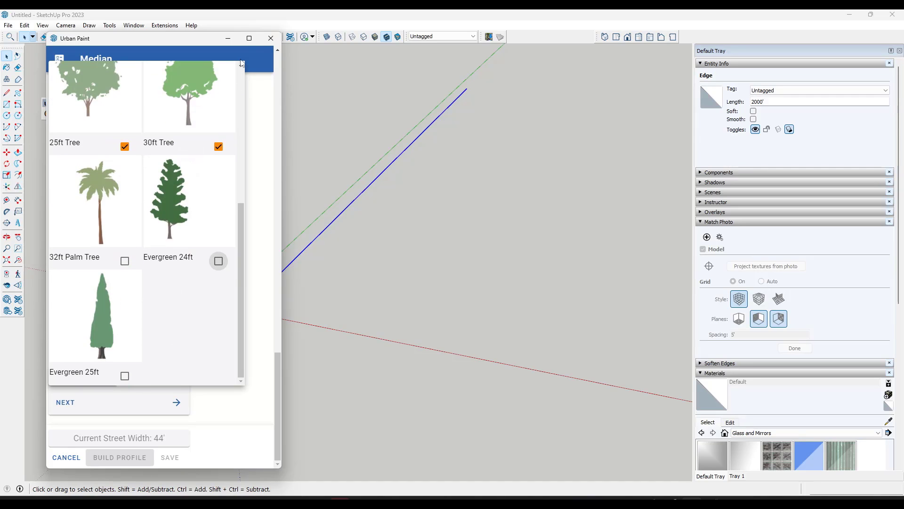
scroll(241, 65, "up", 5)
scroll(234, 159, "up", 5)
scroll(219, 200, "down", 5)
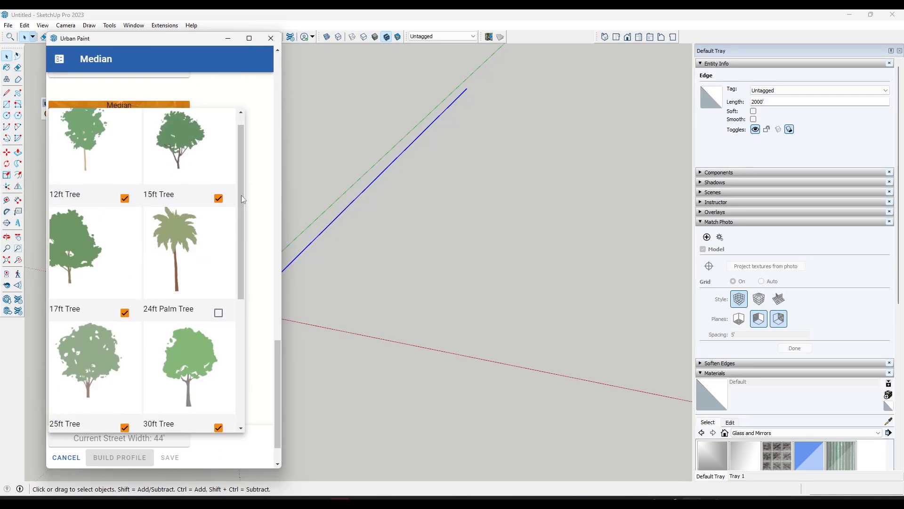
scroll(241, 195, "down", 5)
left_click(176, 403)
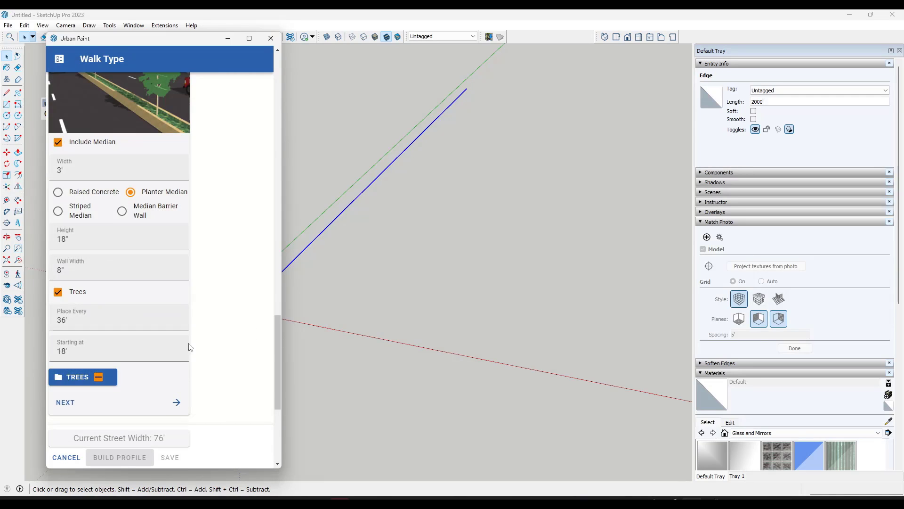
- Include a walk in the street profile and compare the Attached and Detached types before choosing Detached
scroll(95, 304, "up", 2)
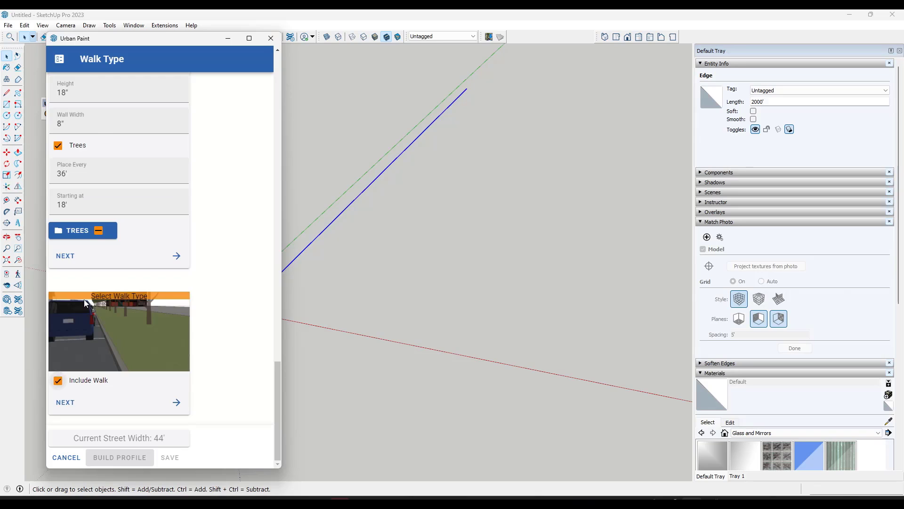
left_click(88, 377)
left_click(88, 377)
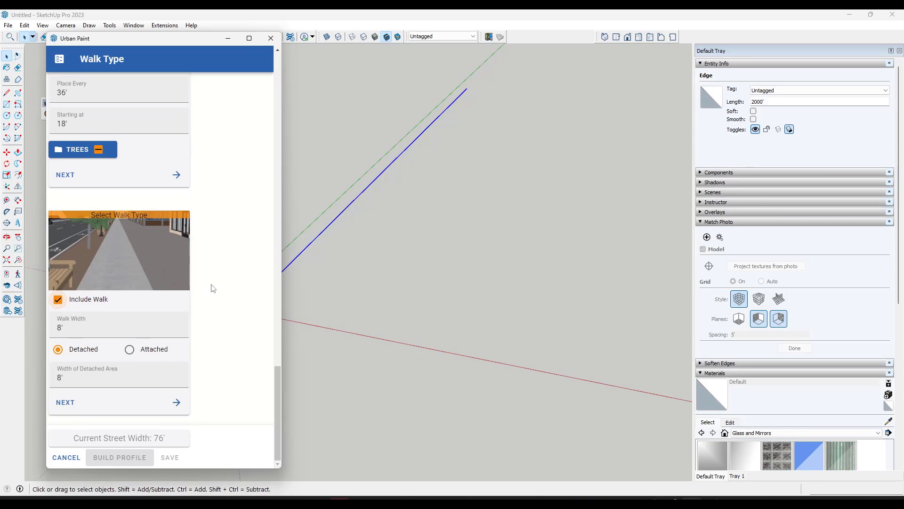
scroll(183, 320, "down", 1)
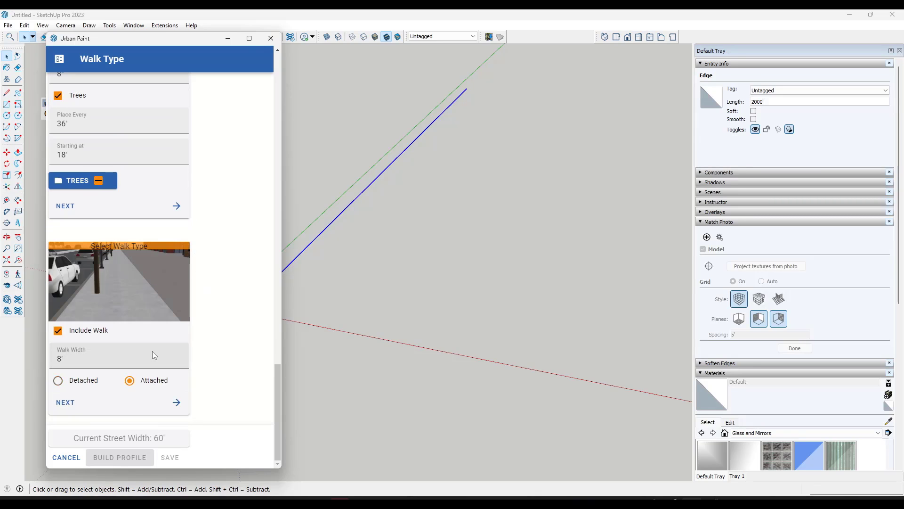
left_click(83, 380)
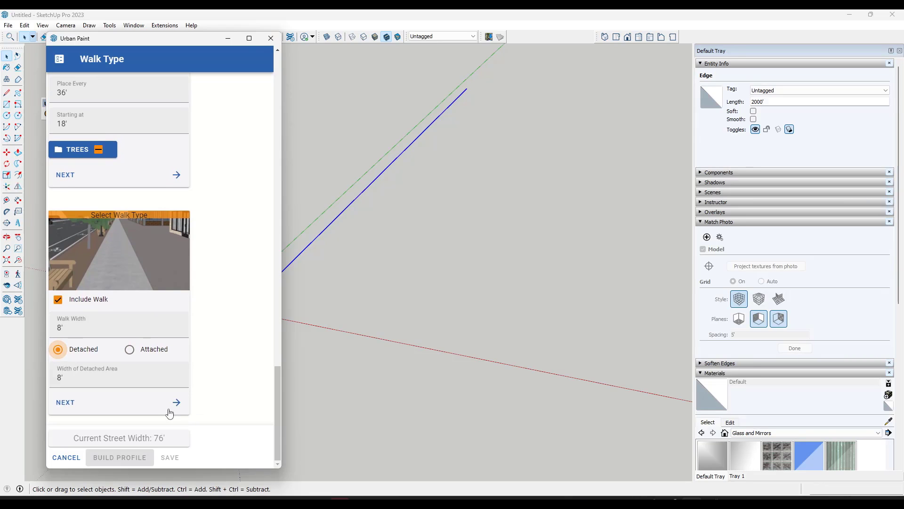
left_click(176, 402)
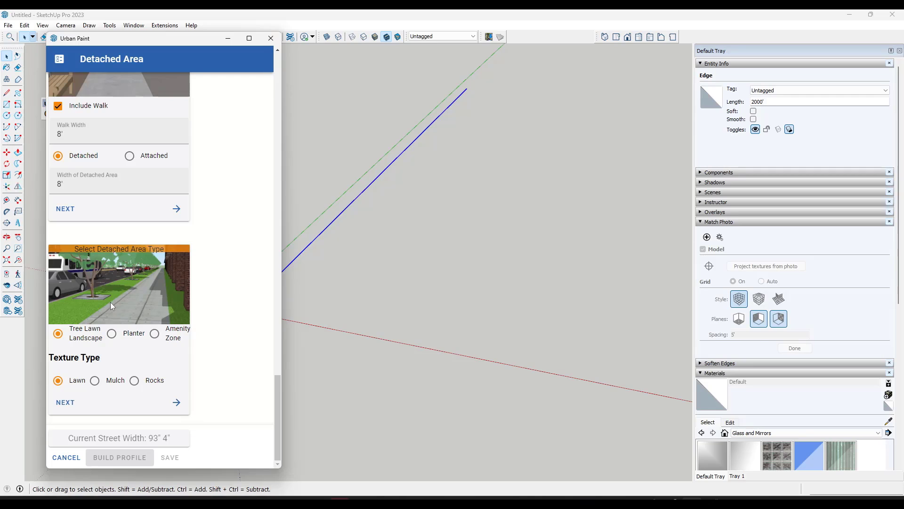
- Compare the detached area types and paver textures, and choose Amenity Zone with the Paver Modular Brick texture
left_click(112, 334)
left_click(157, 335)
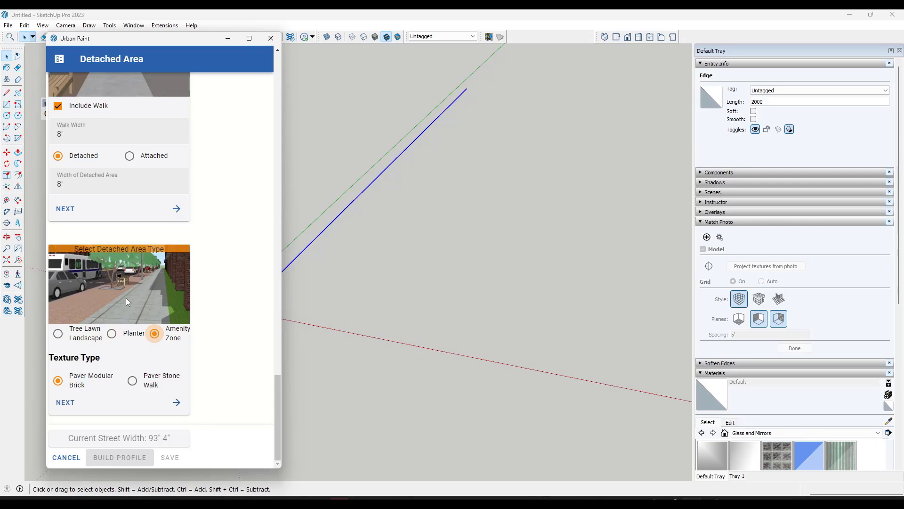
left_click(132, 381)
left_click(76, 383)
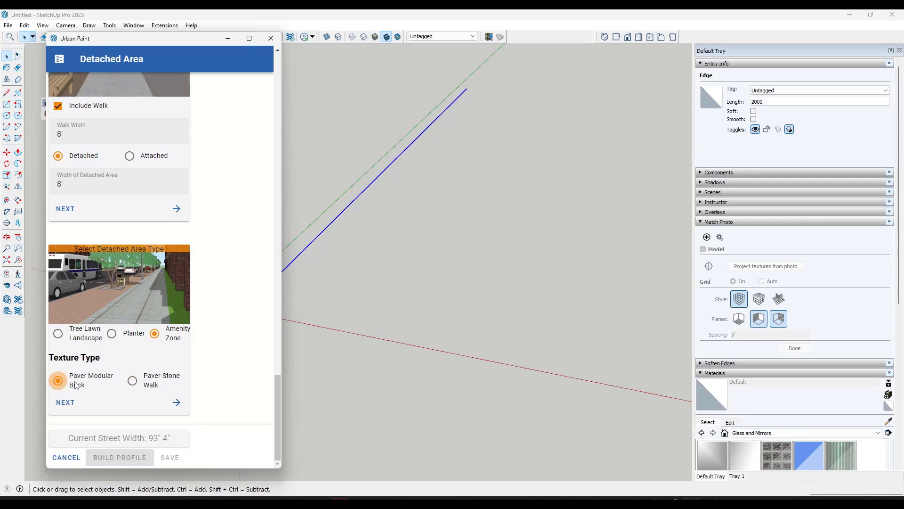
left_click(176, 403)
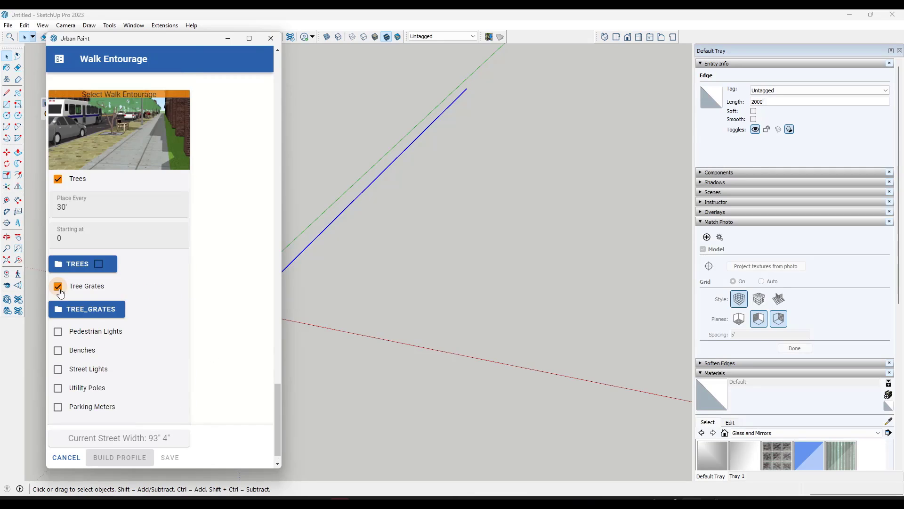
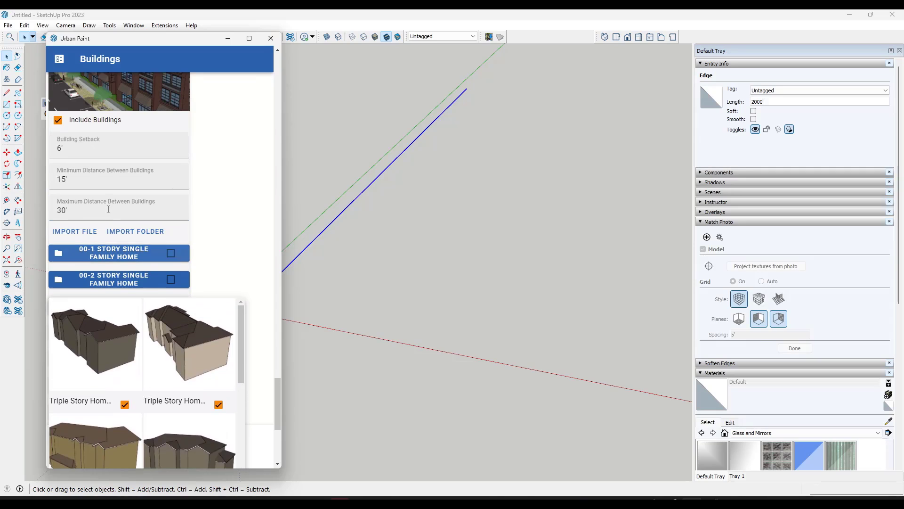
- Exclude the 00-3 Story Multi Family Home collection from the street profile's buildings
scroll(181, 244, "down", 3)
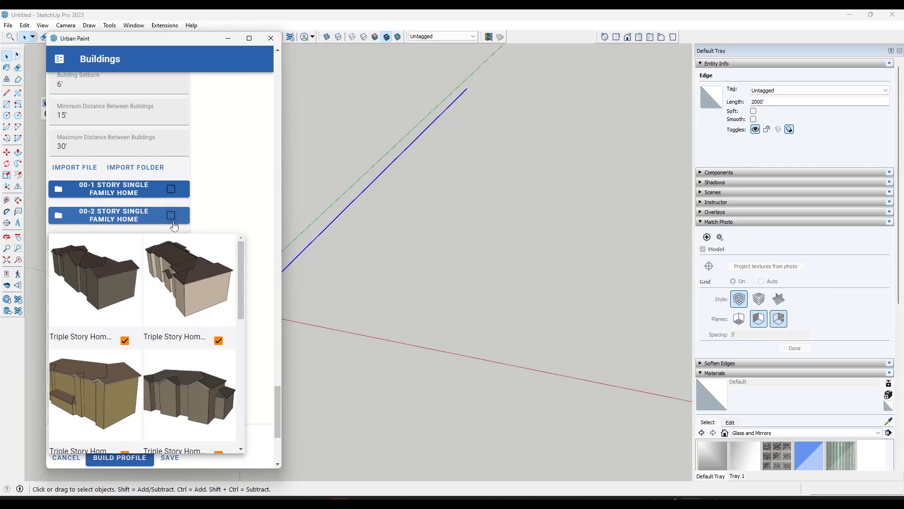
scroll(189, 264, "down", 5)
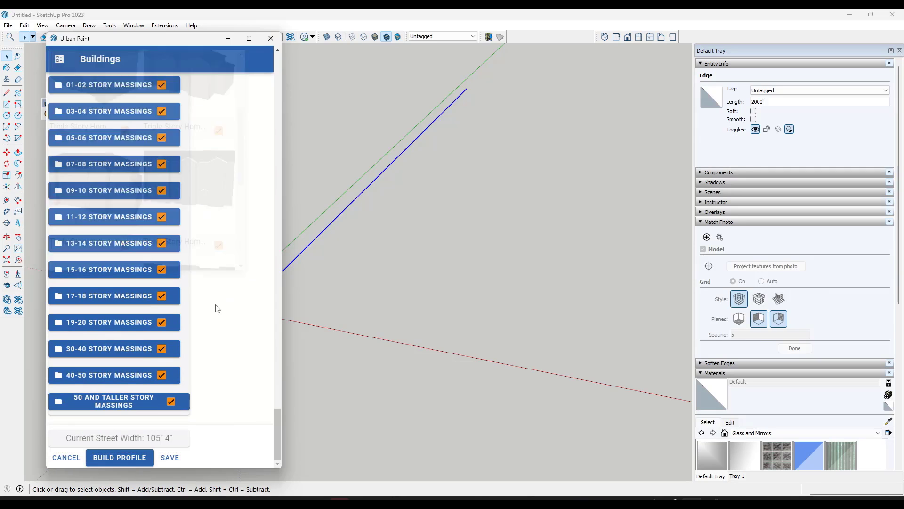
scroll(214, 306, "up", 5)
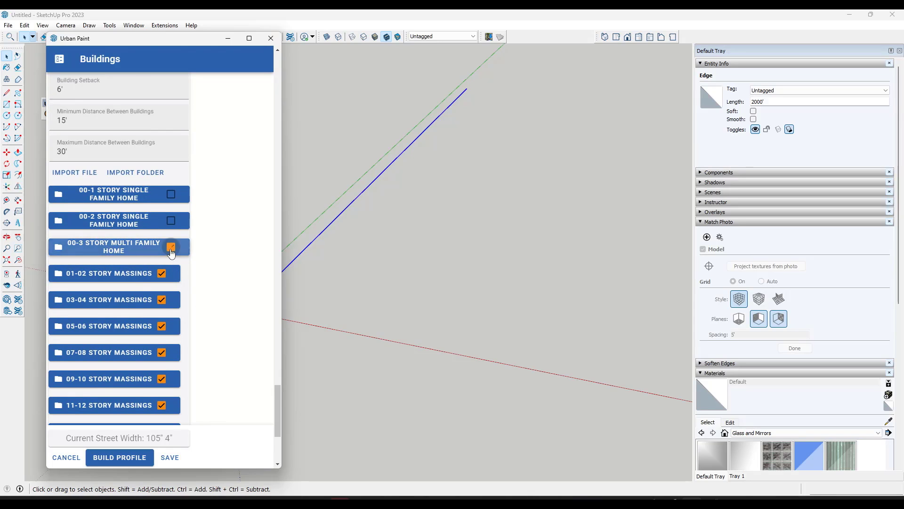
- Examine the building models offered in the 01-02 Story Massings collection
left_click(125, 276)
scroll(169, 214, "down", 20)
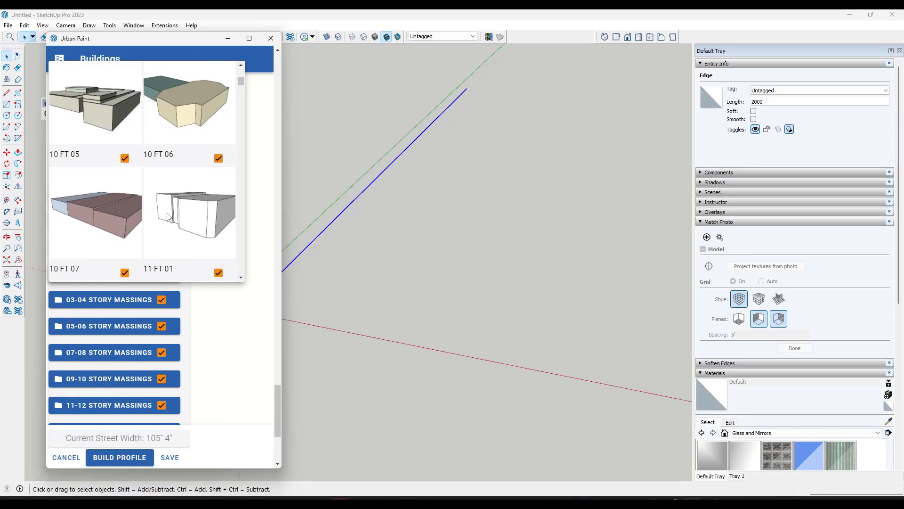
scroll(168, 206, "down", 15)
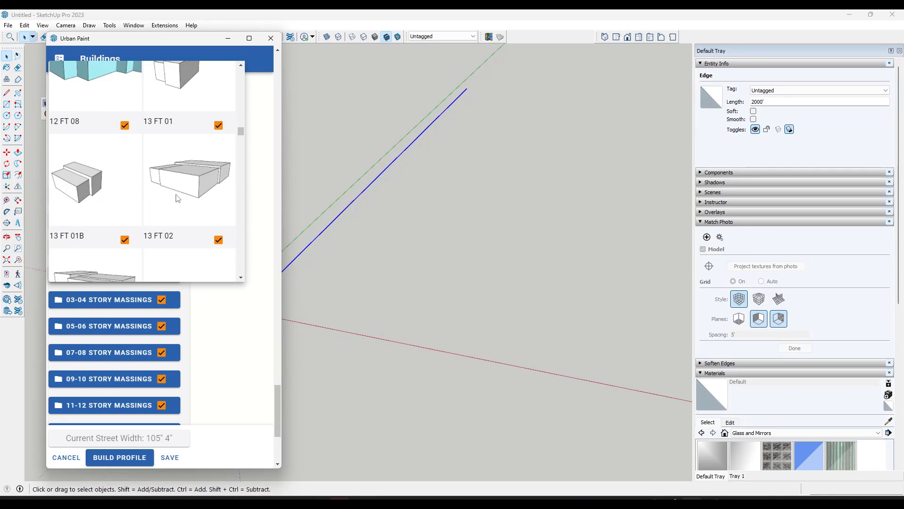
scroll(186, 201, "down", 15)
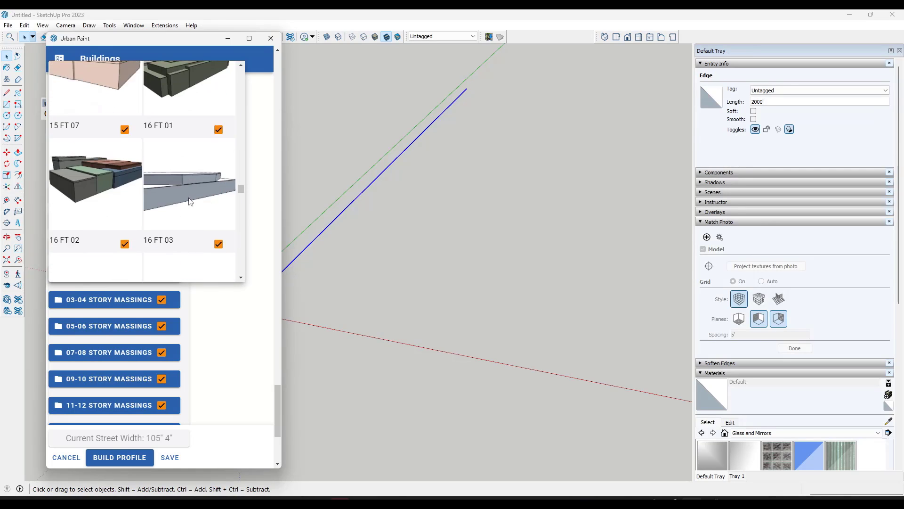
scroll(198, 215, "down", 15)
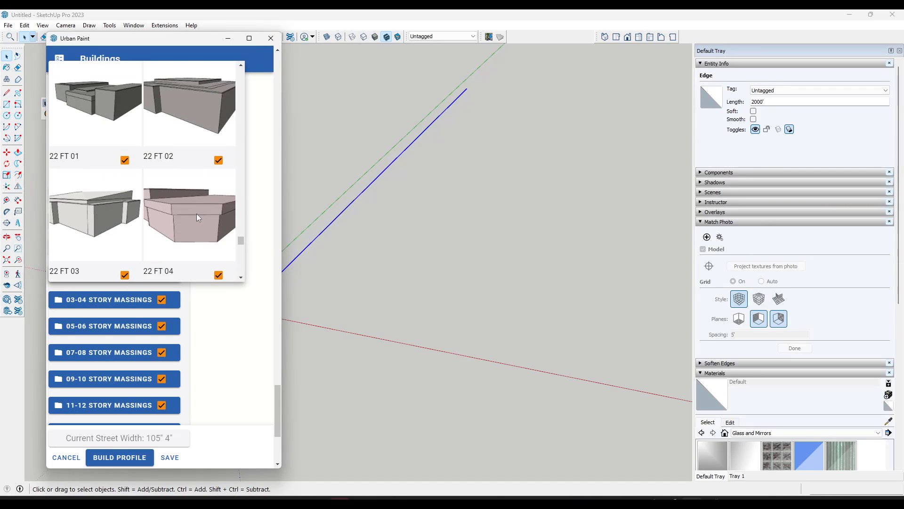
scroll(205, 218, "down", 2)
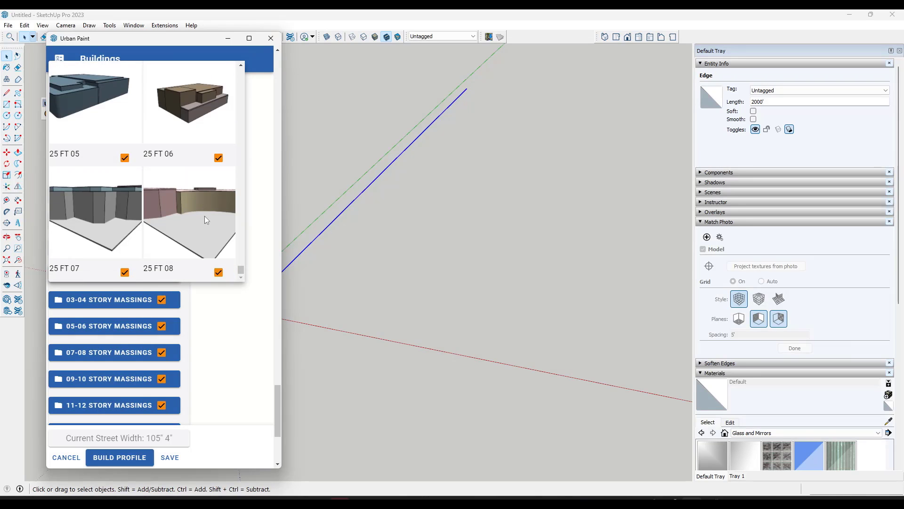
left_click(233, 343)
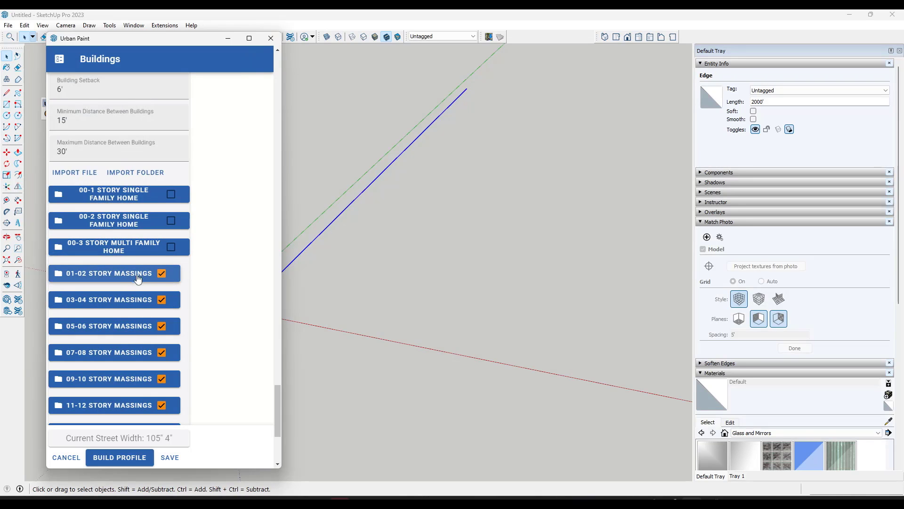
- Exclude all building collections from 05-06 Story Massings through 50 and Taller Story Massings, keeping only the 01-02 and 03-04 Story Massings
scroll(124, 295, "down", 1)
scroll(125, 295, "down", 5)
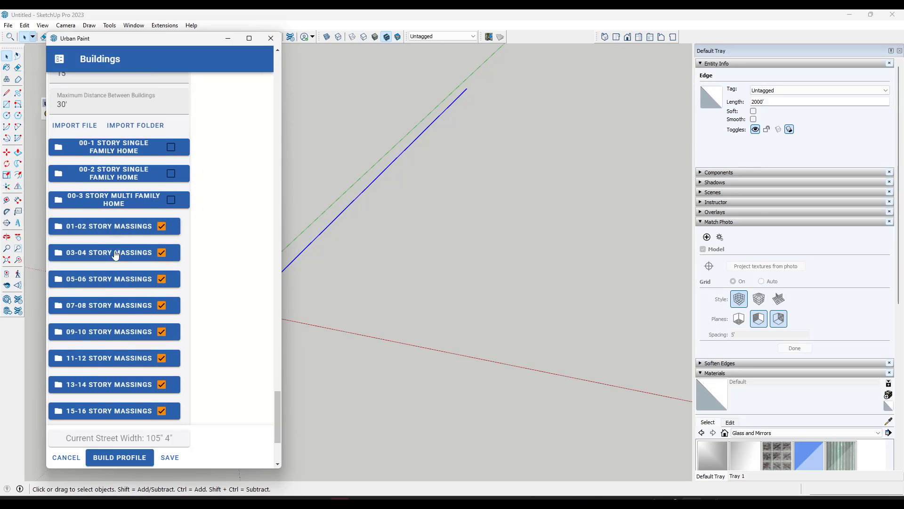
left_click(163, 185)
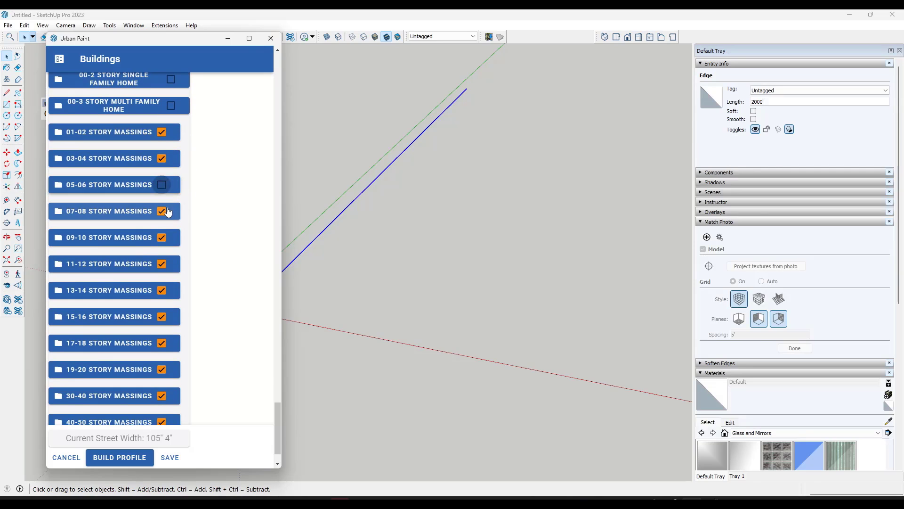
left_click(162, 211)
left_click(162, 237)
left_click(162, 268)
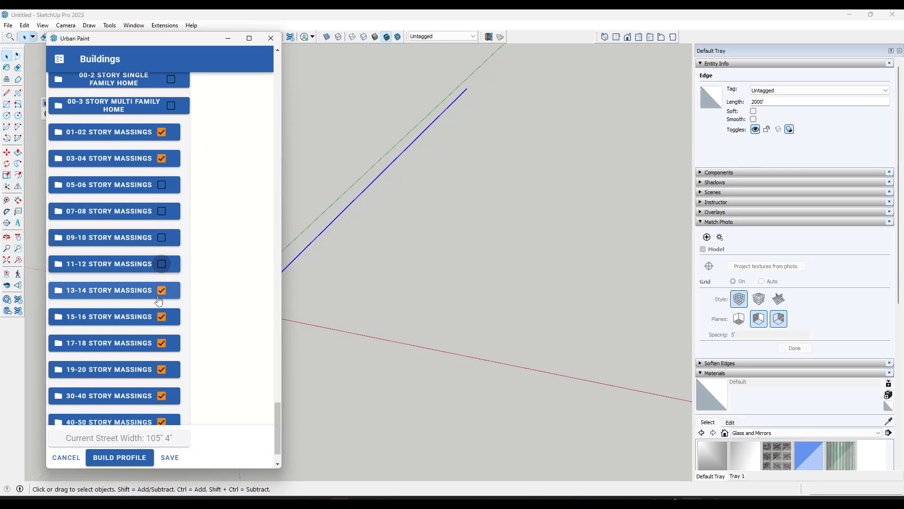
left_click(161, 291)
left_click(162, 317)
left_click(162, 347)
scroll(162, 347, "down", 2)
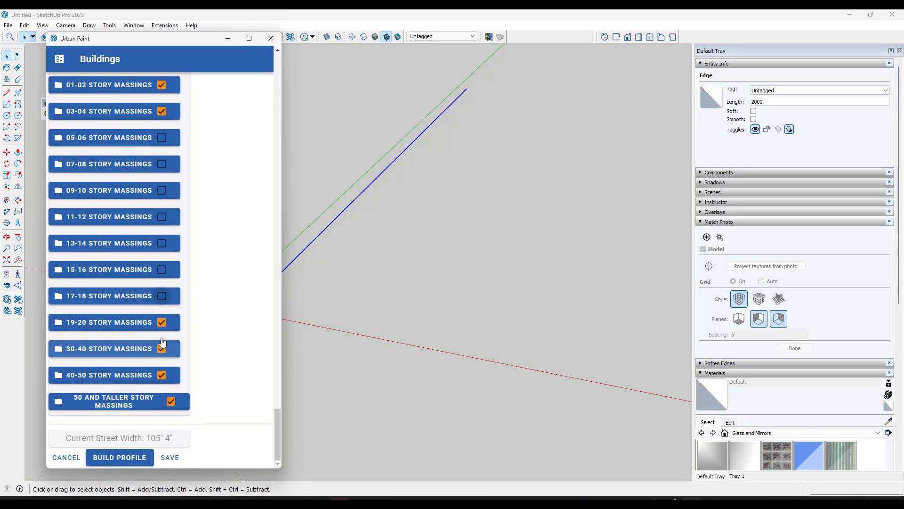
left_click(161, 322)
left_click(161, 348)
left_click(162, 376)
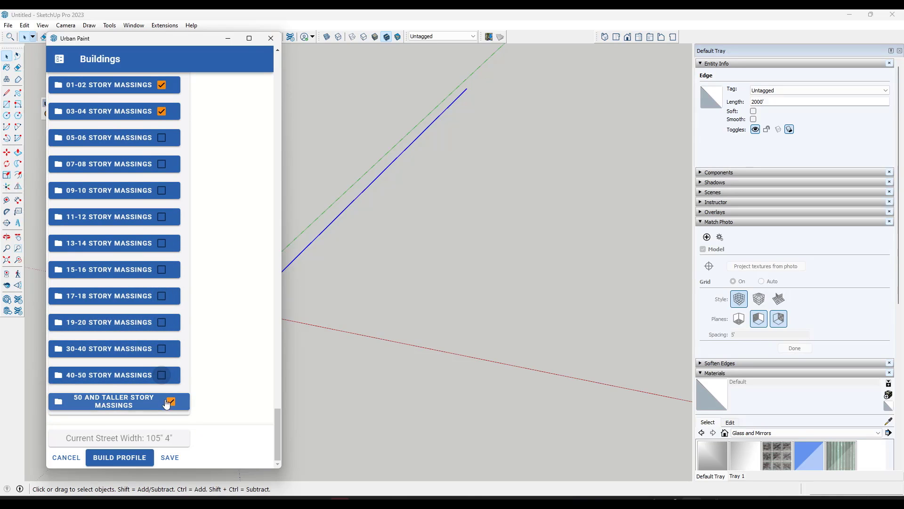
left_click(171, 400)
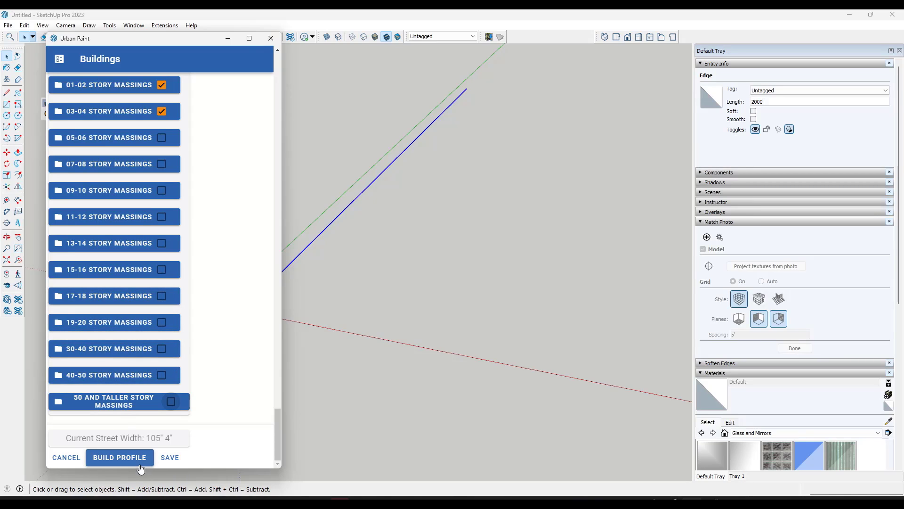
- Save the street profile as Small Commercial Road Profile and build the street from it along the 2000' line
left_click(170, 458)
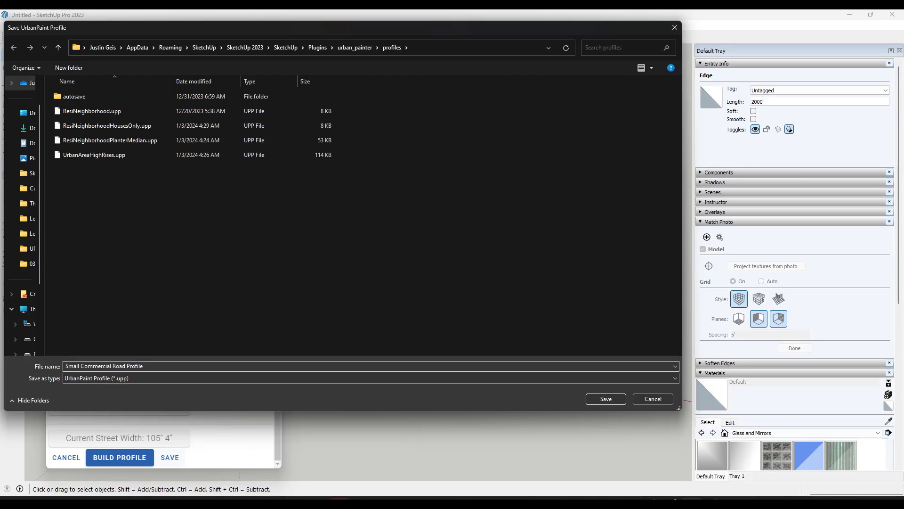
left_click(611, 403)
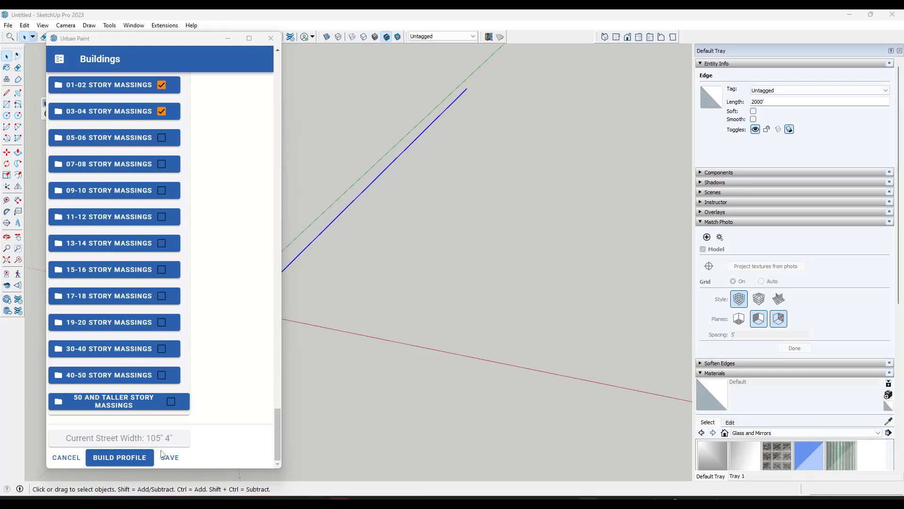
left_click(141, 460)
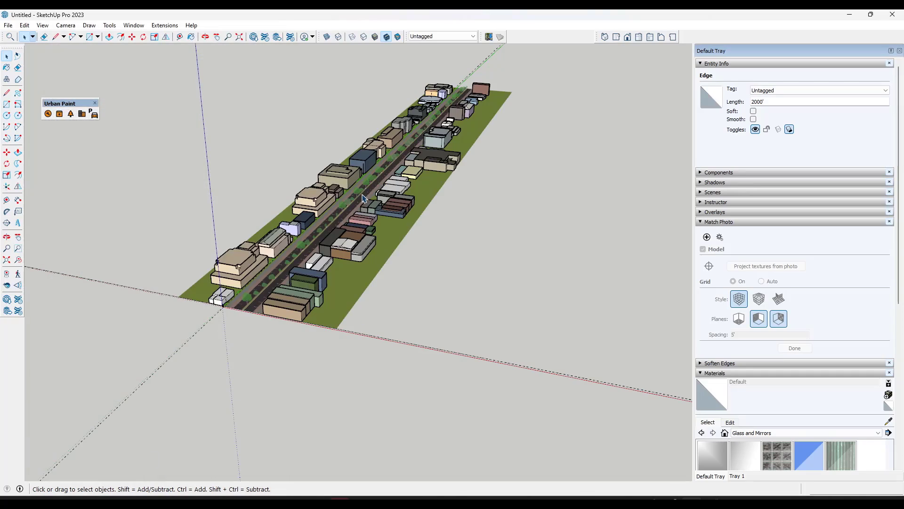
- Examine the generated street's median, walks, entourage and buildings up close and as a whole group
scroll(363, 198, "up", 10)
middle_click_drag(301, 263, 404, 124)
key("space")
middle_click_drag(416, 165, 507, 179)
scroll(358, 325, "up", 3)
scroll(362, 317, "down", 10)
scroll(333, 317, "down", 8)
left_click(338, 335)
scroll(337, 336, "down", 5)
middle_click_drag(387, 190, 253, 149)
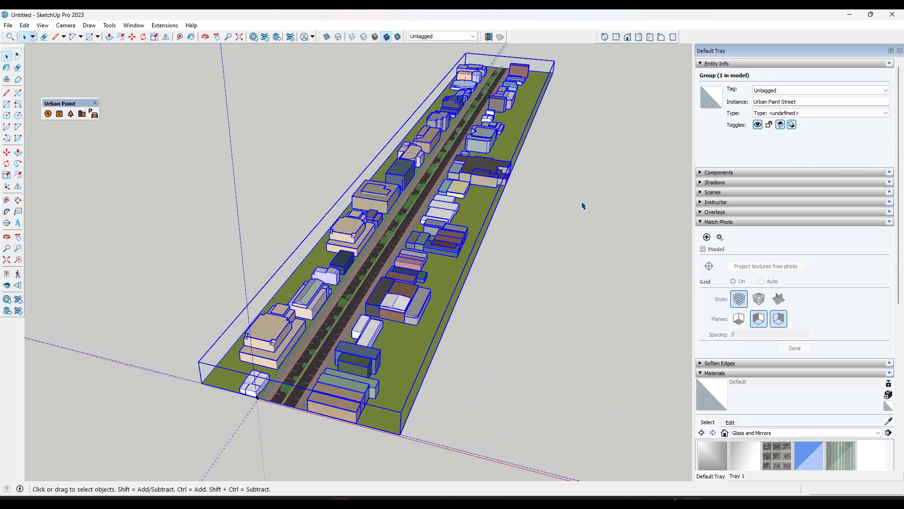
- Draw a line about 1380' long across the middle of the generated street, extending beyond its buildings on both sides
scroll(597, 209, "down", 3)
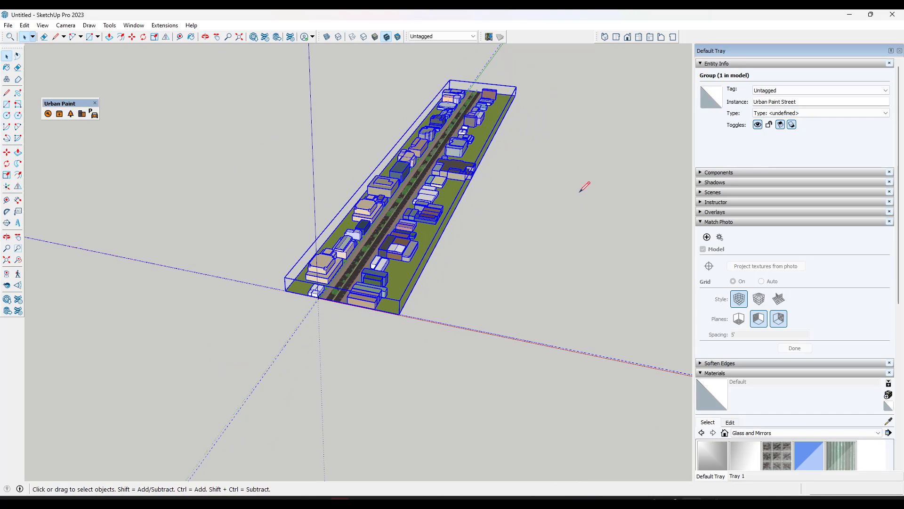
key("l")
left_click(604, 190)
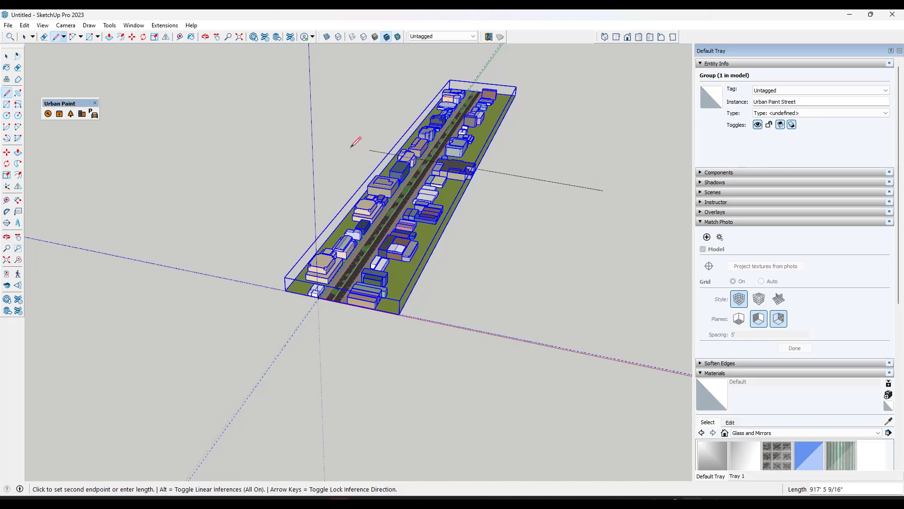
left_click(266, 142)
key("space")
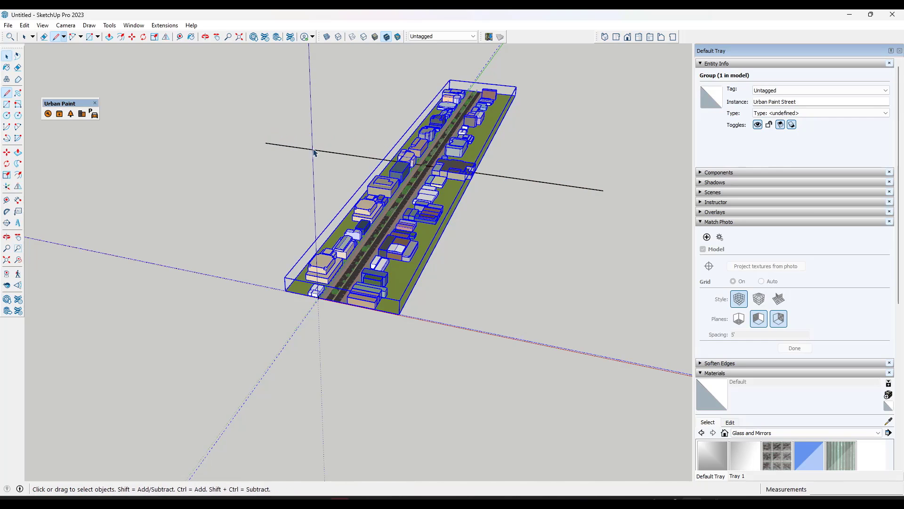
- Build a cross street along the new line using the saved Small Commercial Road Profile
left_click(549, 186)
scroll(475, 151, "up", 3)
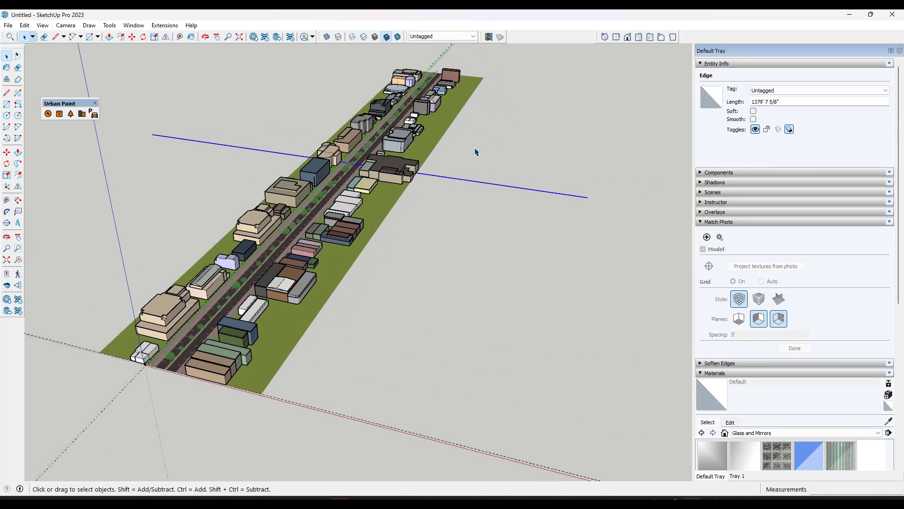
scroll(301, 126, "up", 3)
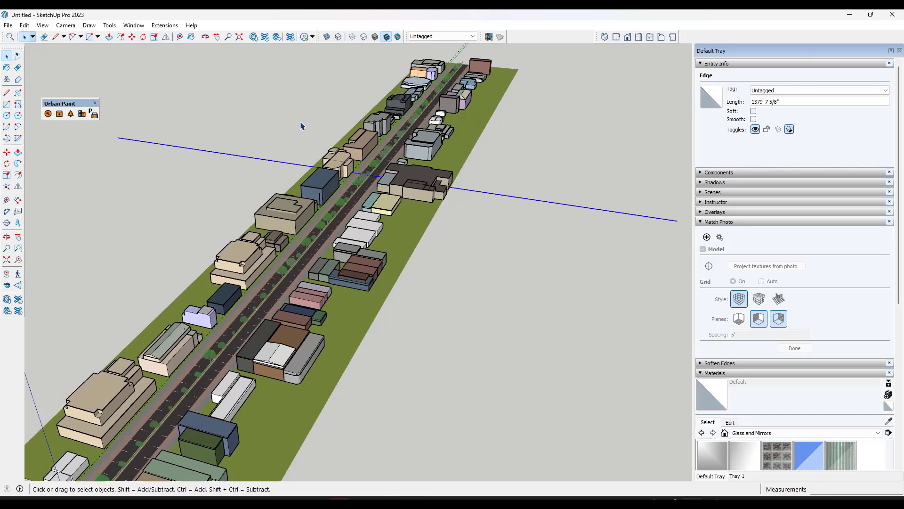
left_click(59, 114)
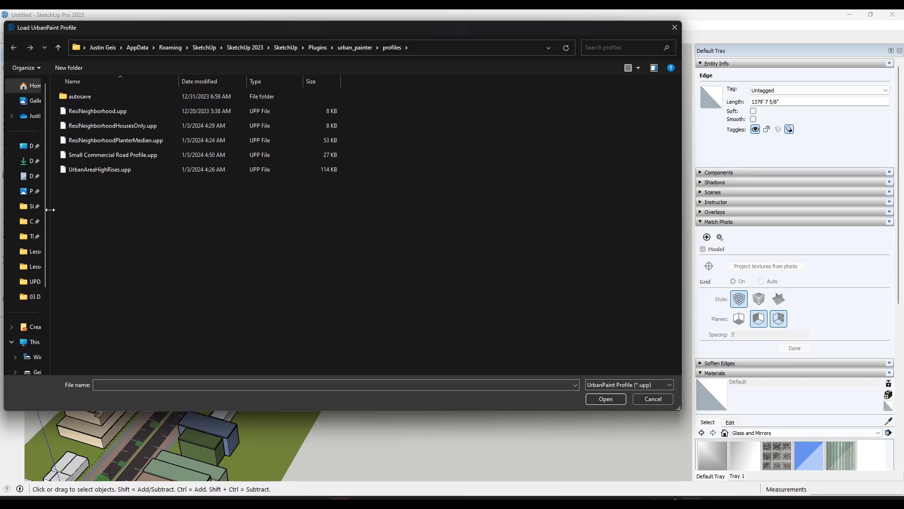
double_click(111, 155)
scroll(178, 320, "down", 10)
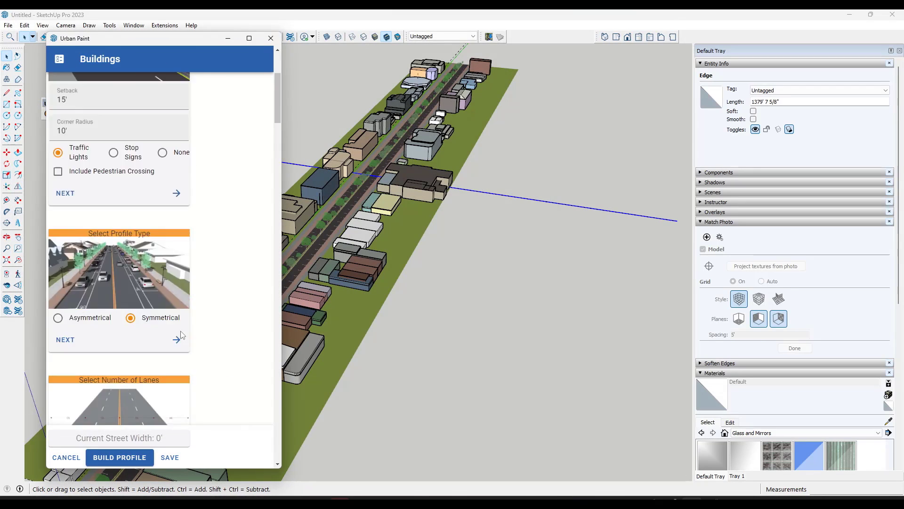
left_click(120, 458)
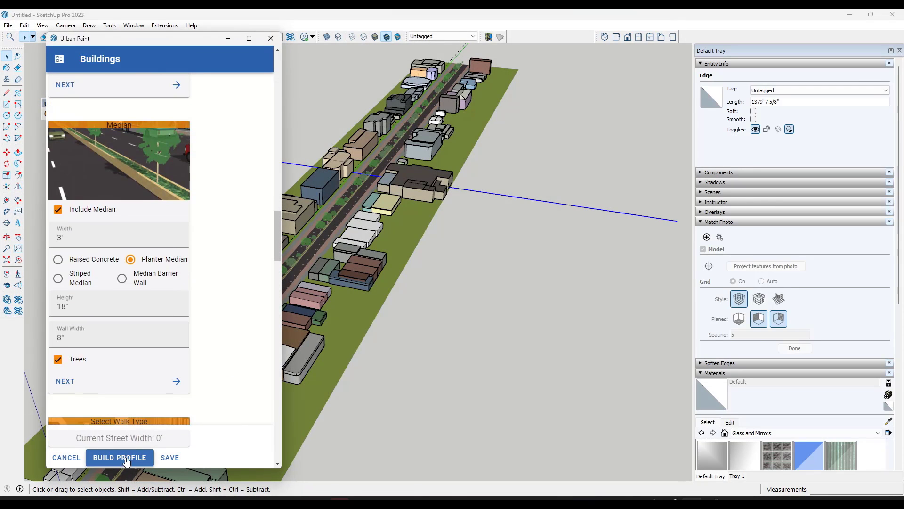
- Inspect the generated intersection and its traffic lights, and undo the cross street
middle_click_drag(408, 199, 561, 177)
scroll(325, 184, "up", 10)
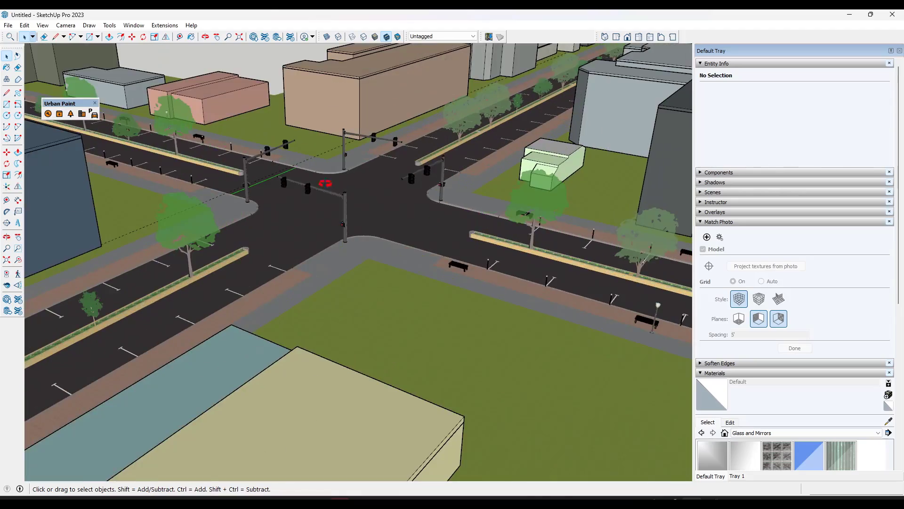
middle_click_drag(325, 183, 331, 222)
scroll(331, 222, "down", 5)
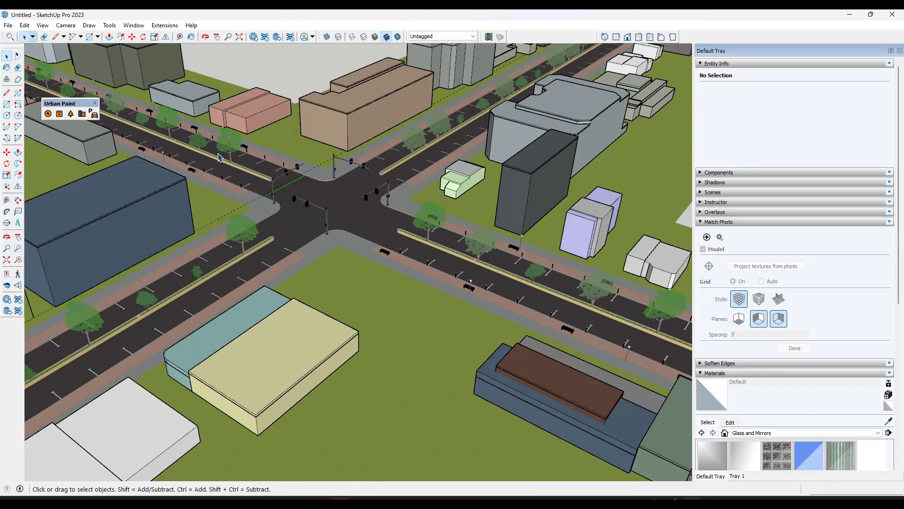
scroll(276, 188, "up", 3)
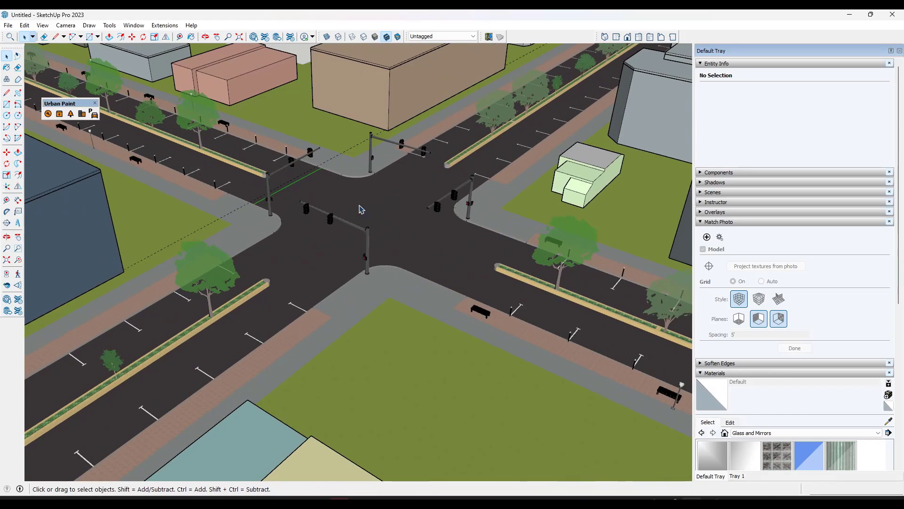
scroll(343, 231, "down", 6)
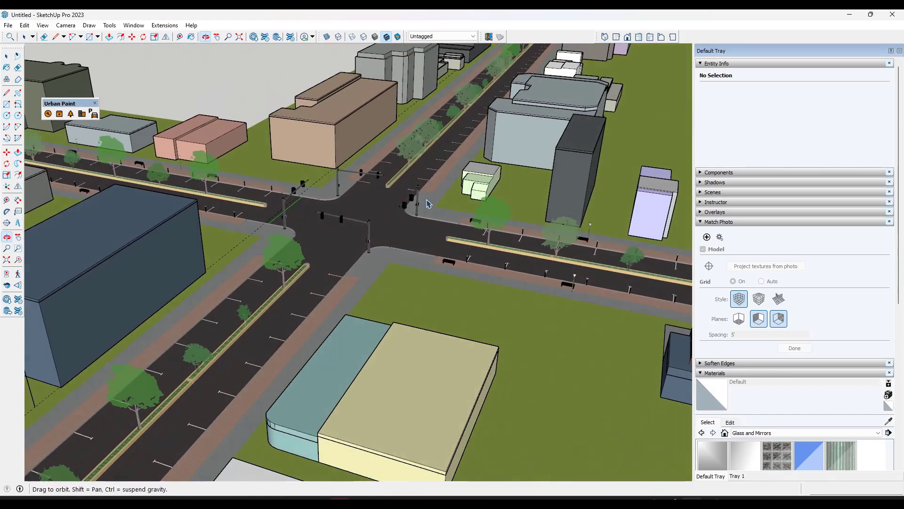
scroll(385, 199, "down", 5)
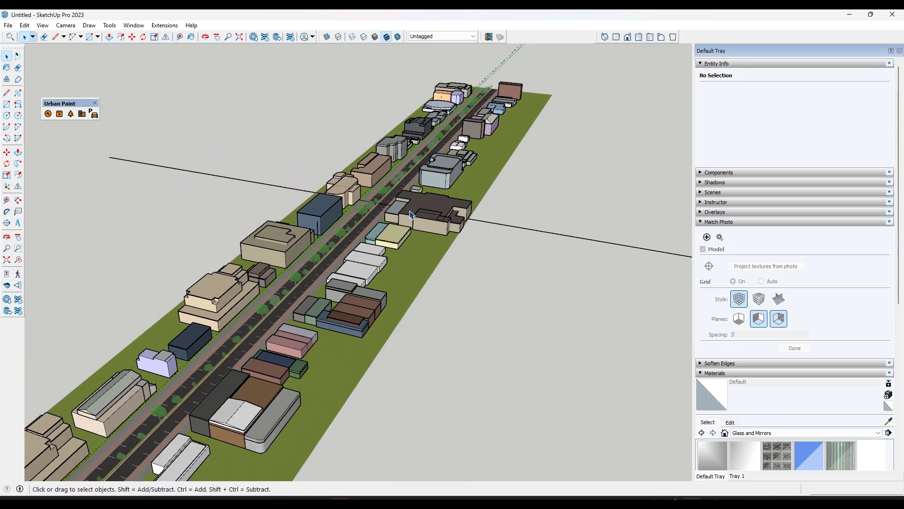
- Build the cross street from the Small Commercial Road Profile, with Stop Signs and Include Pedestrian Crossing set for the intersection
left_click(59, 113)
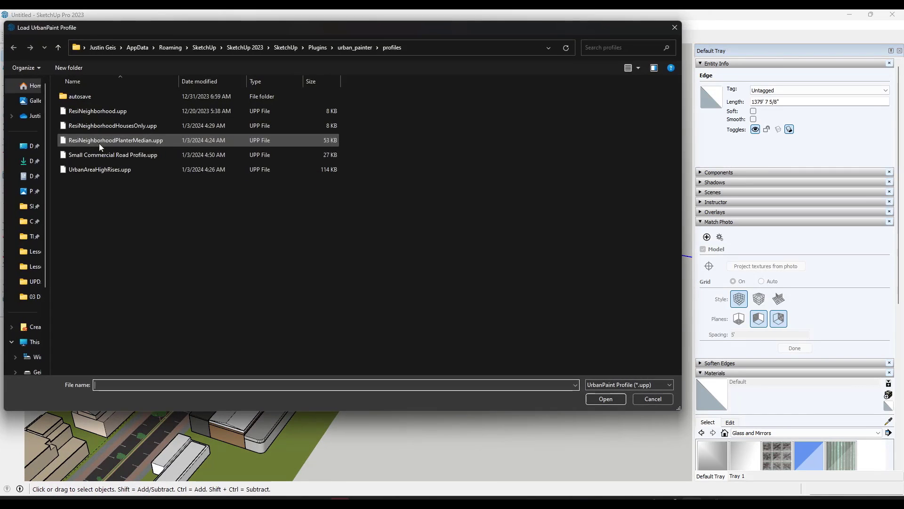
double_click(106, 156)
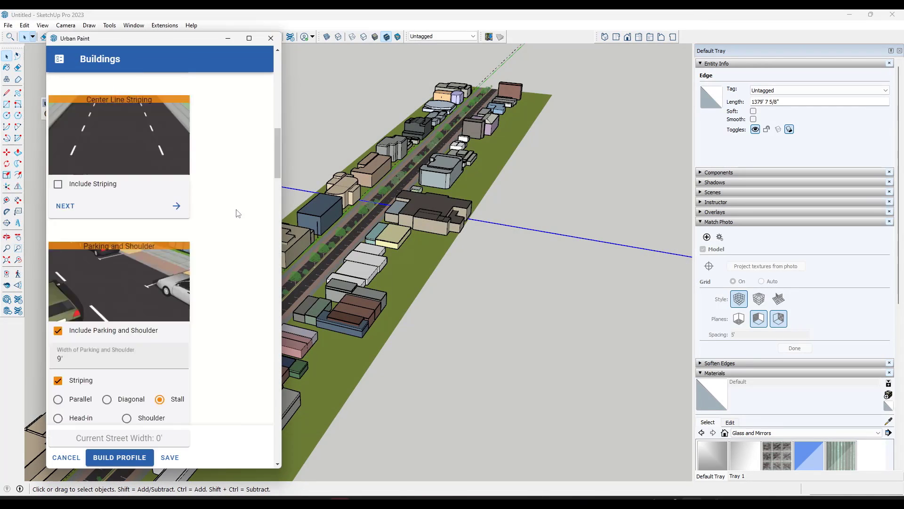
scroll(235, 208, "up", 10)
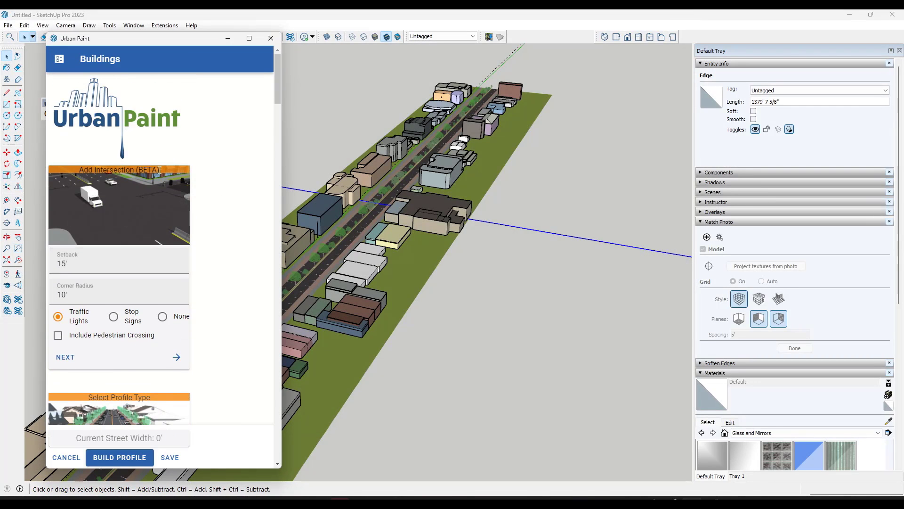
scroll(200, 232, "down", 1)
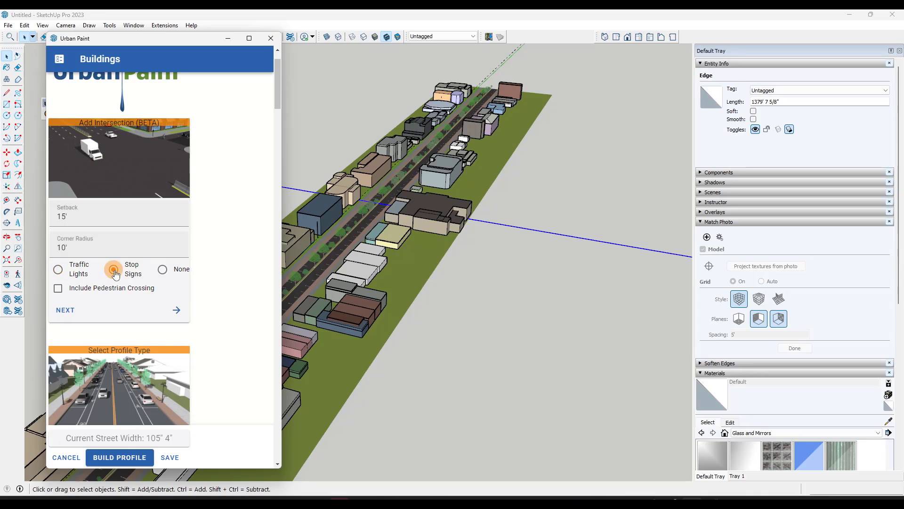
left_click(79, 290)
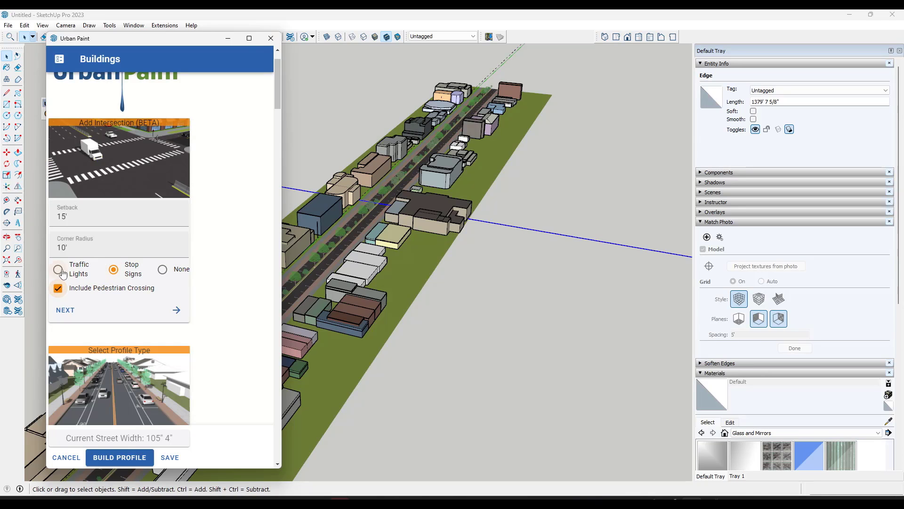
left_click(63, 273)
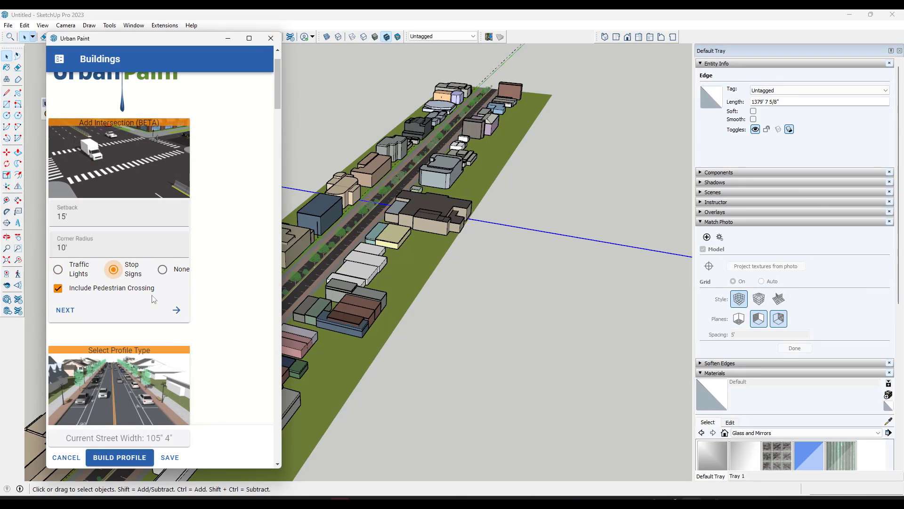
left_click(112, 464)
- Examine the intersection's stop signs and pedestrian crossings, and how the two streets and their buildings meet
scroll(377, 202, "up", 10)
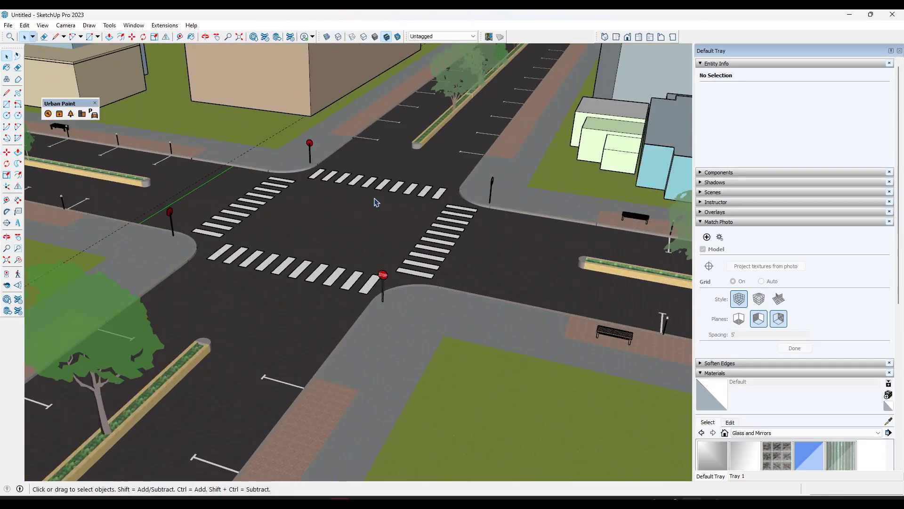
mouse_move(377, 202)
middle_mouse_down()
mouse_move(243, 199)
mouse_move(258, 201)
mouse_move(242, 178)
mouse_move(294, 159)
mouse_move(346, 220)
mouse_move(333, 222)
mouse_move(363, 175)
mouse_move(418, 206)
mouse_move(384, 217)
mouse_move(417, 222)
mouse_move(377, 207)
middle_mouse_up()
scroll(418, 206, "down", 10)
scroll(396, 200, "down", 5)
scroll(377, 207, "down", 3)
scroll(374, 206, "up", 4)
scroll(374, 206, "up", 5)
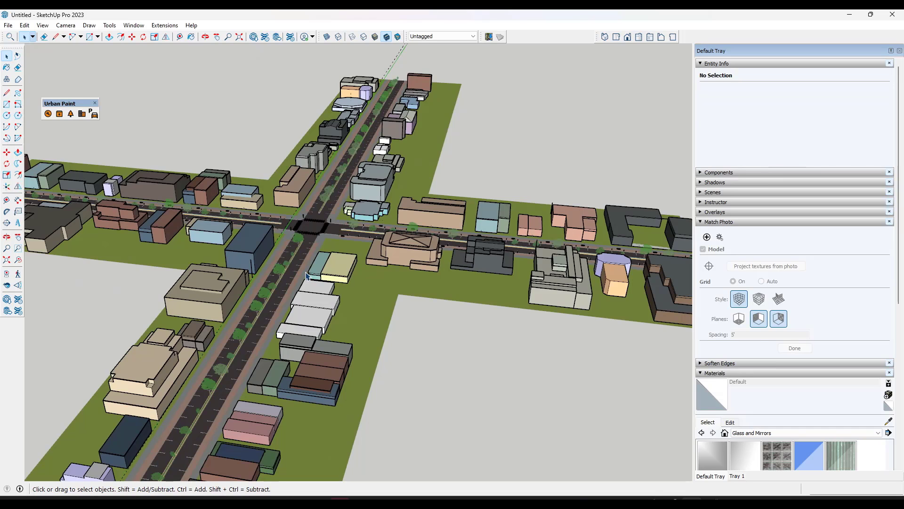
scroll(348, 231, "up", 4)
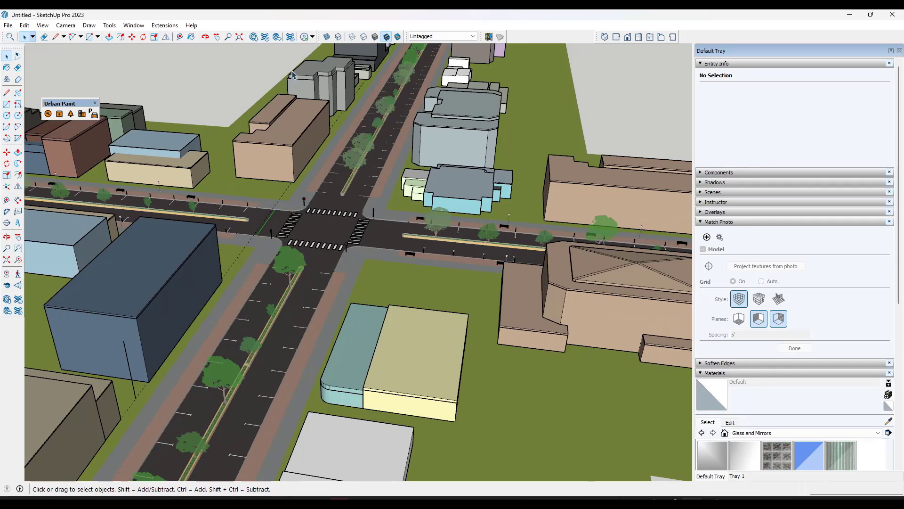
scroll(318, 179, "down", 6)
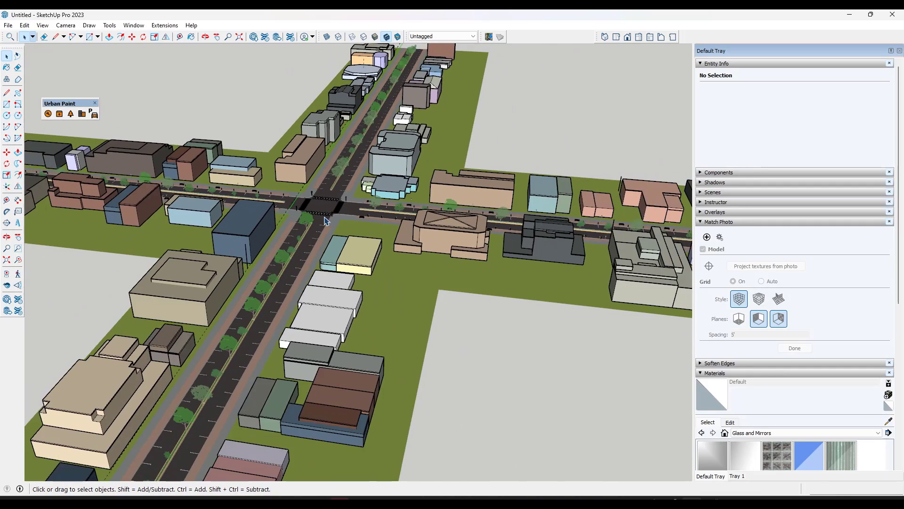
scroll(288, 185, "up", 2)
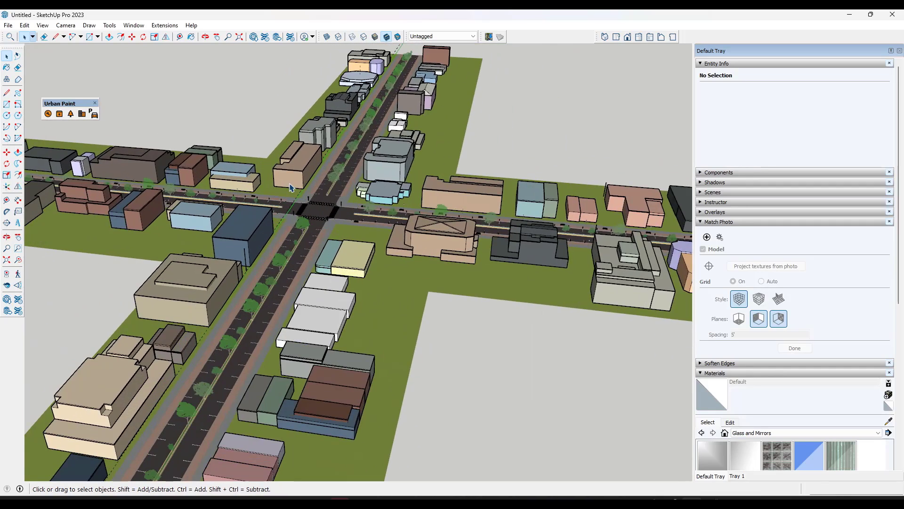
scroll(289, 186, "down", 3)
scroll(294, 181, "up", 2)
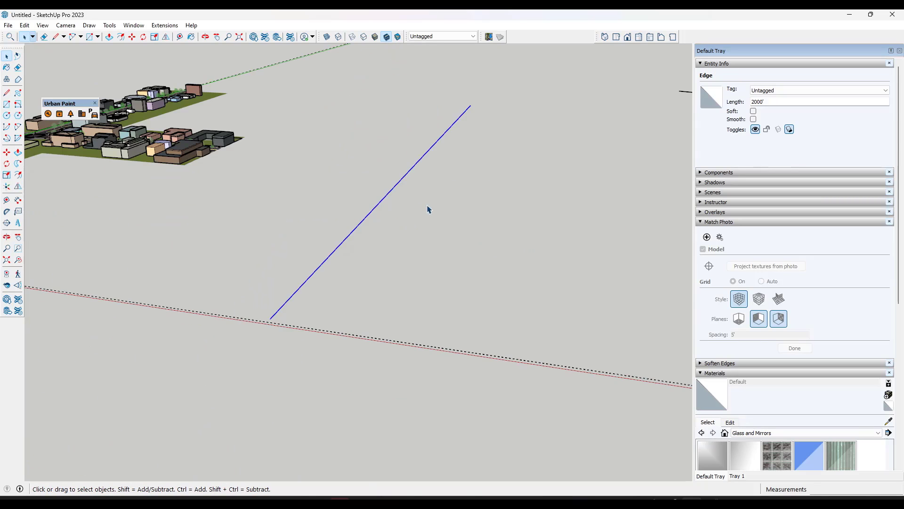
- Load the UrbanAreaHighRises profile for the selected 2000' line
scroll(416, 210, "up", 2)
scroll(408, 188, "down", 1)
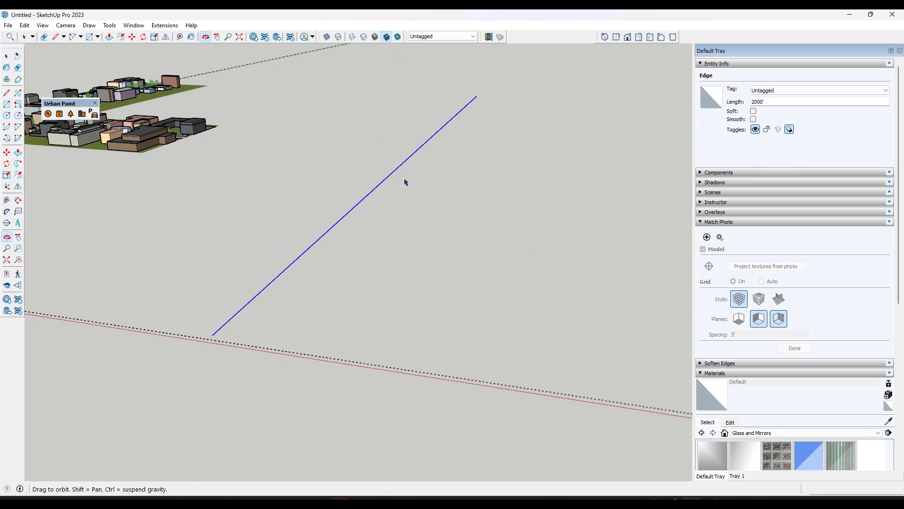
left_click(60, 114)
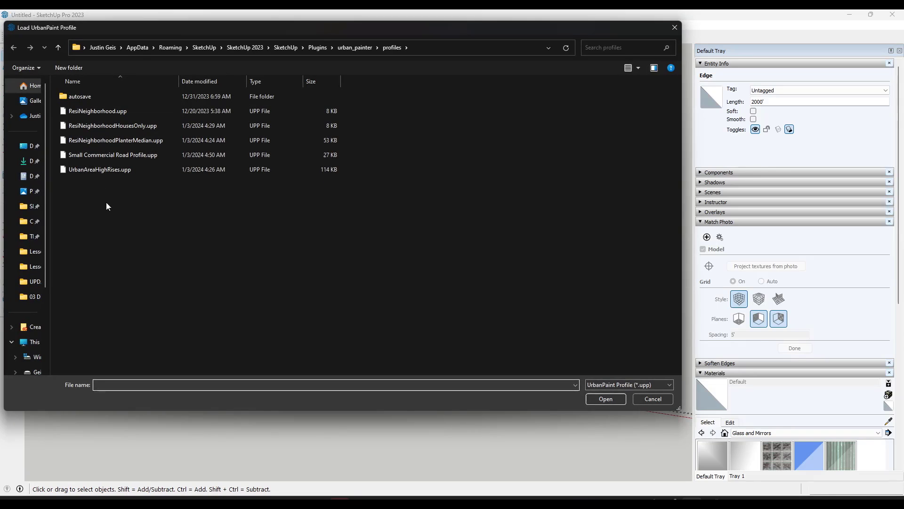
left_click(112, 171)
double_click(111, 172)
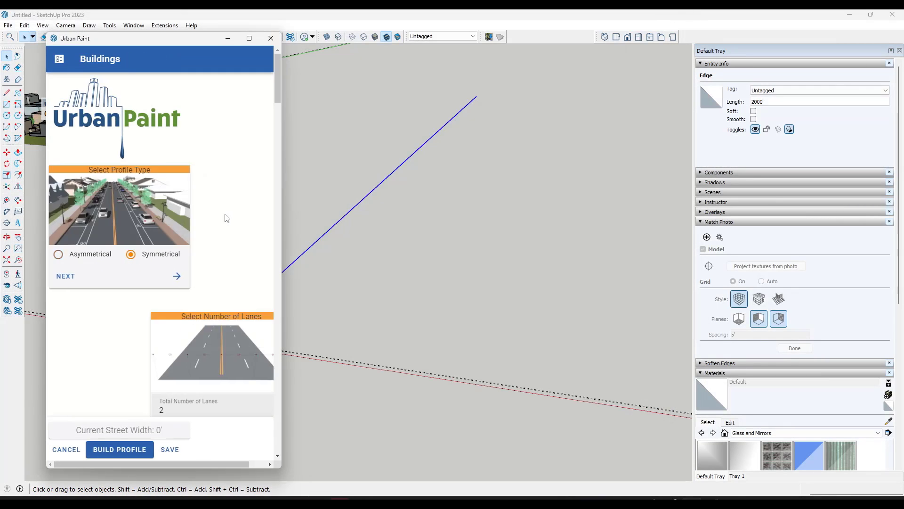
- Review the high-rise profile's walk, tree, street light and building settings, and build the street along the line
scroll(232, 213, "down", 20)
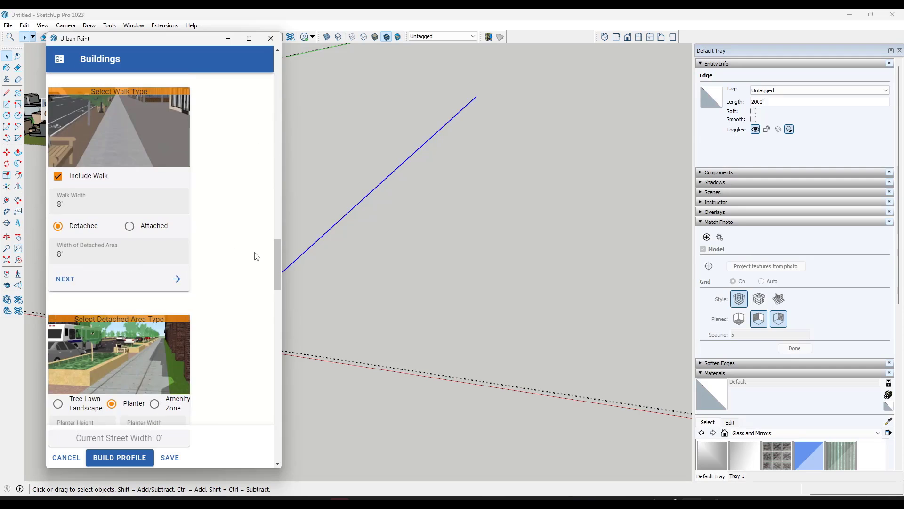
scroll(245, 258, "down", 15)
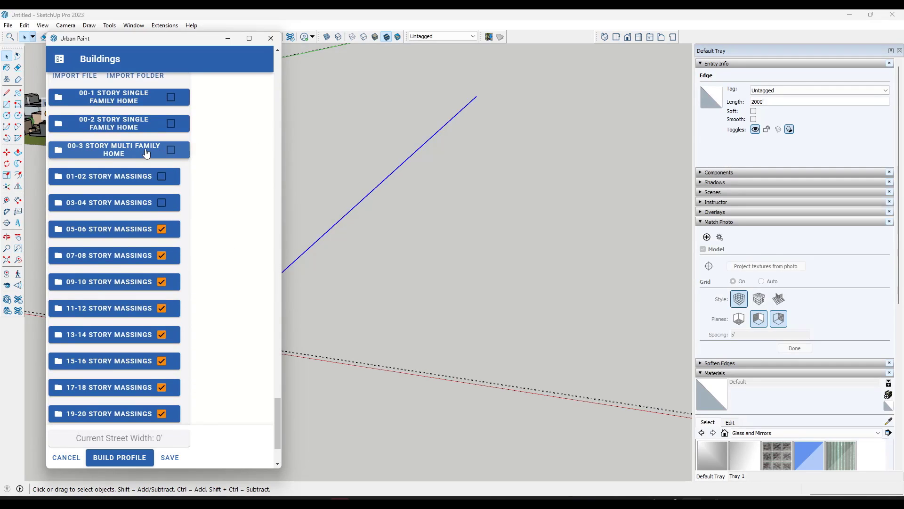
scroll(162, 301, "up", 7)
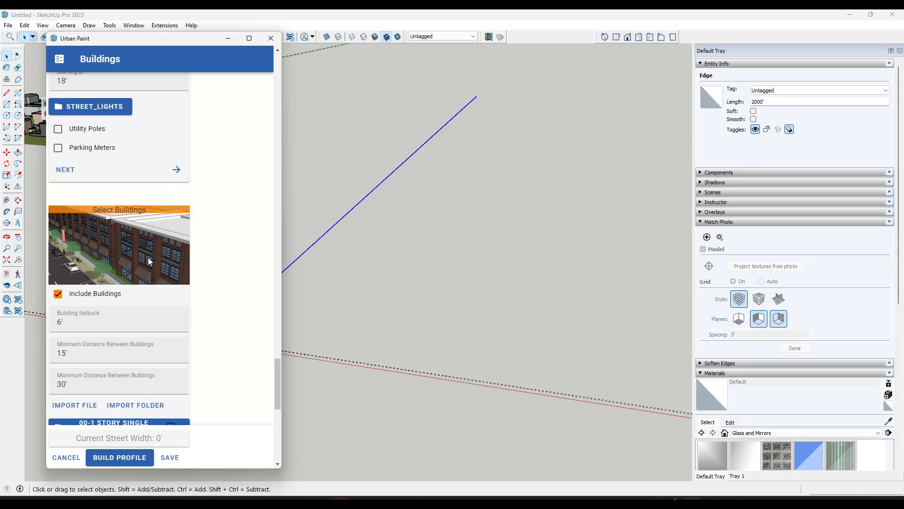
scroll(157, 267, "up", 5)
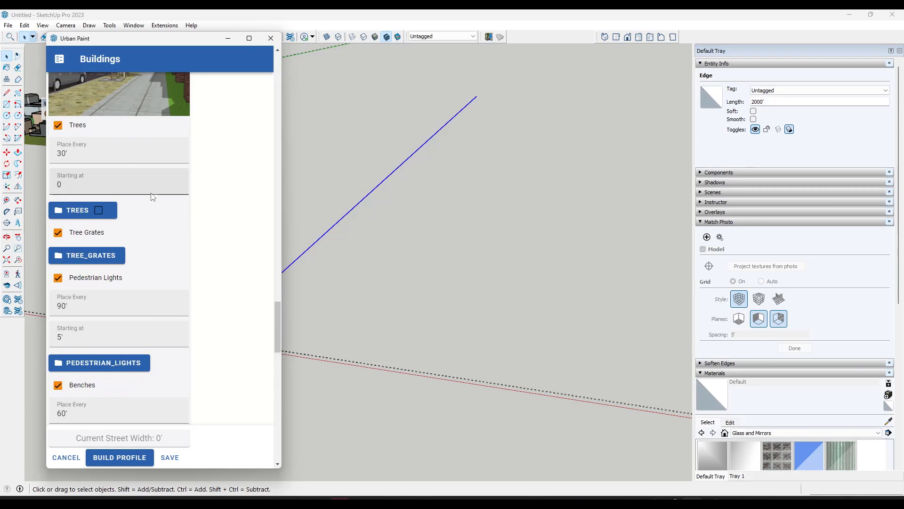
left_click(120, 457)
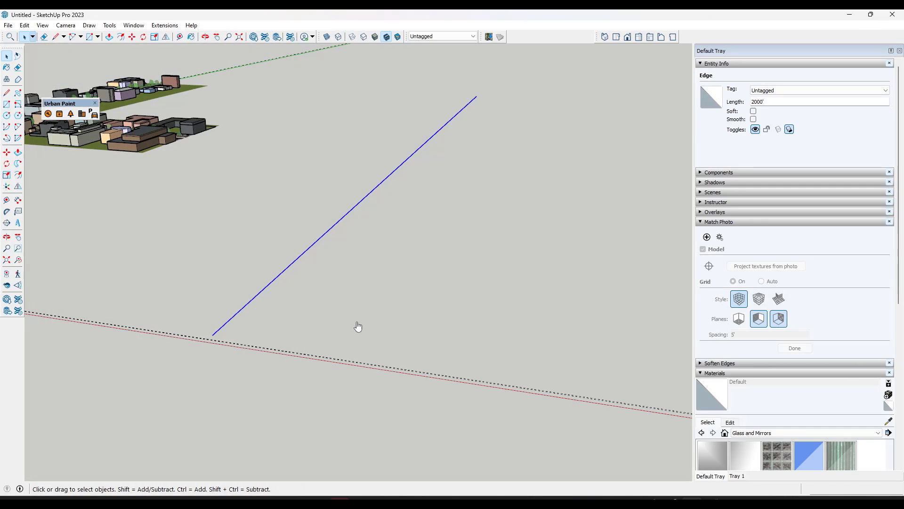
- Examine the high-rise street's buildings, planters, median trees and lights from above and at road level, and undo the street
mouse_move(347, 258)
middle_mouse_down()
mouse_move(356, 276)
mouse_move(478, 233)
mouse_move(424, 245)
middle_mouse_up()
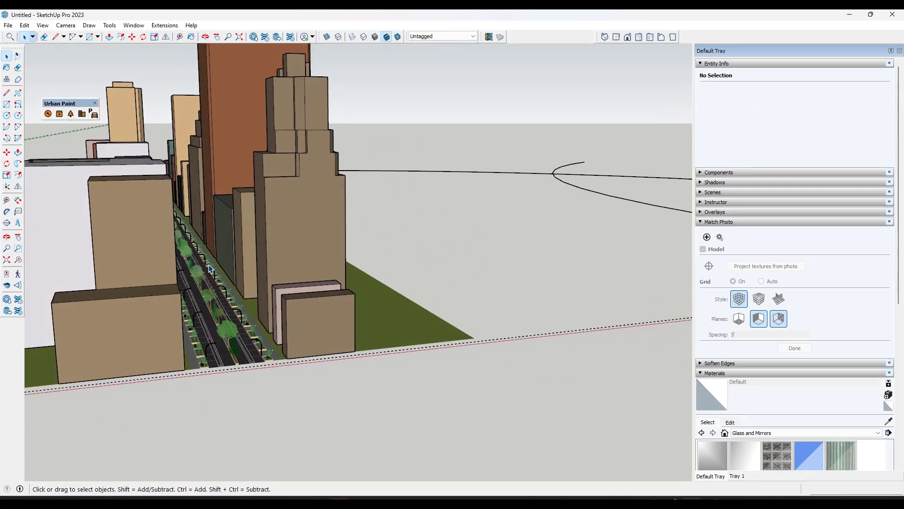
scroll(213, 256, "up", 5)
scroll(236, 259, "down", 3)
middle_click_drag(235, 259, 285, 212)
scroll(156, 247, "up", 3)
scroll(152, 249, "down", 2)
scroll(196, 281, "down", 5)
scroll(315, 273, "up", 4)
scroll(287, 254, "down", 2)
scroll(254, 247, "up", 5)
middle_click_drag(231, 216, 271, 224)
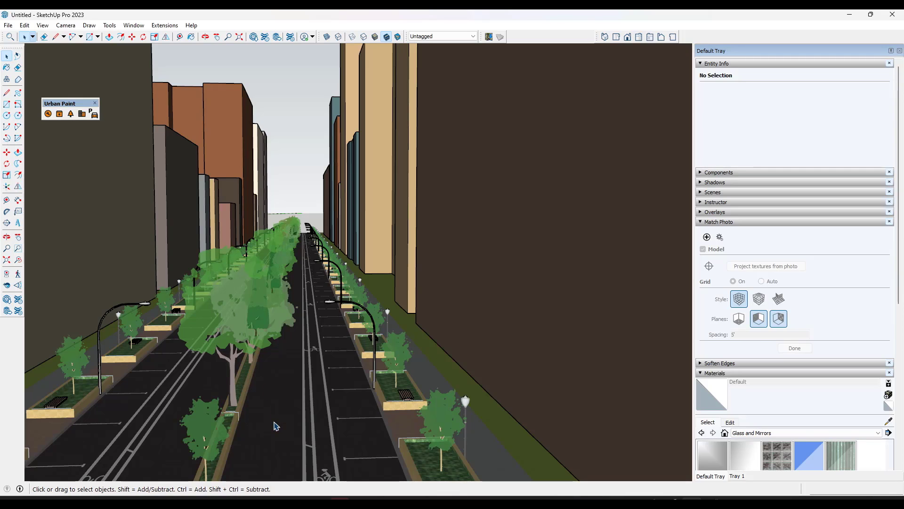
scroll(289, 393, "up", 10)
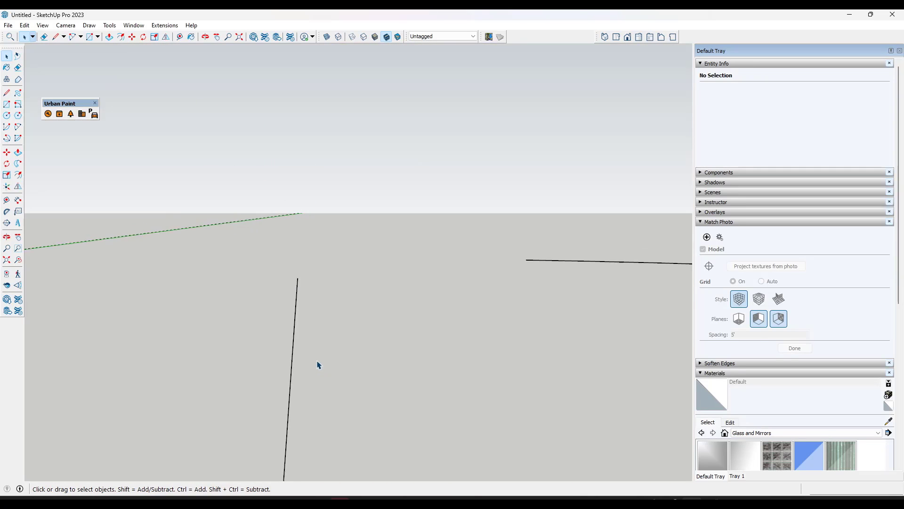
- Rebuild the street along the 2000' line from the UrbanAreaHighRises profile with 4 total lanes and a 14' lane width
left_click(302, 360)
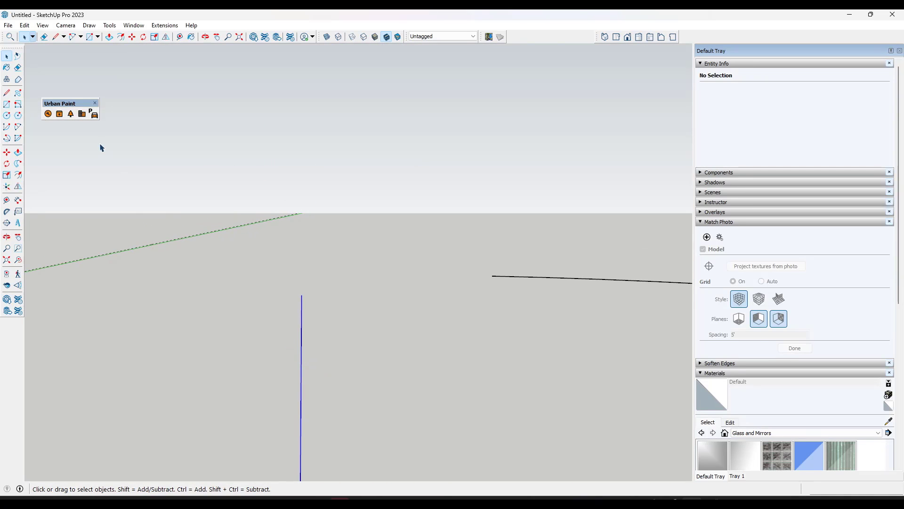
left_click(94, 114)
double_click(114, 170)
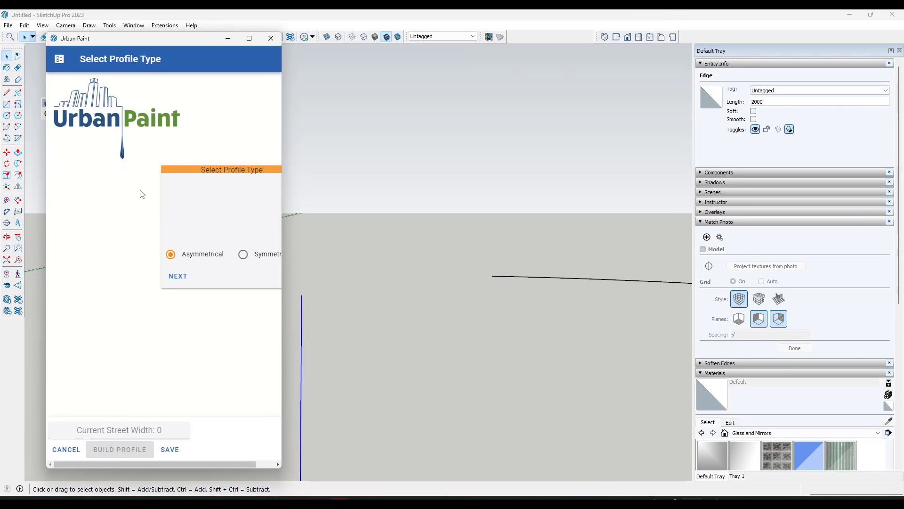
left_click(127, 276)
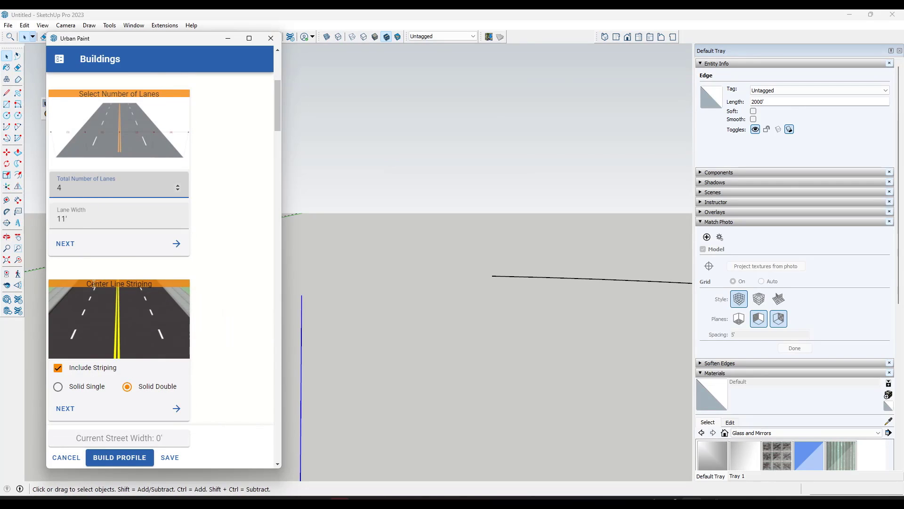
double_click(83, 212)
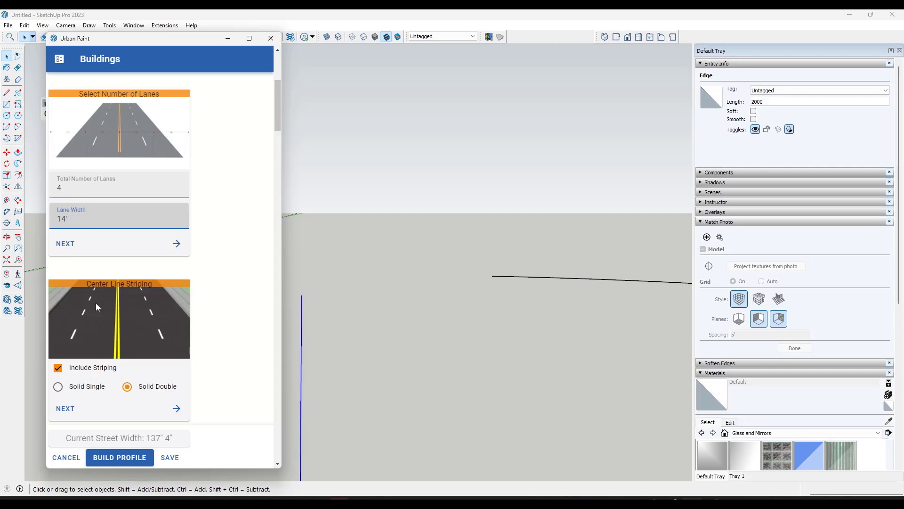
left_click(120, 455)
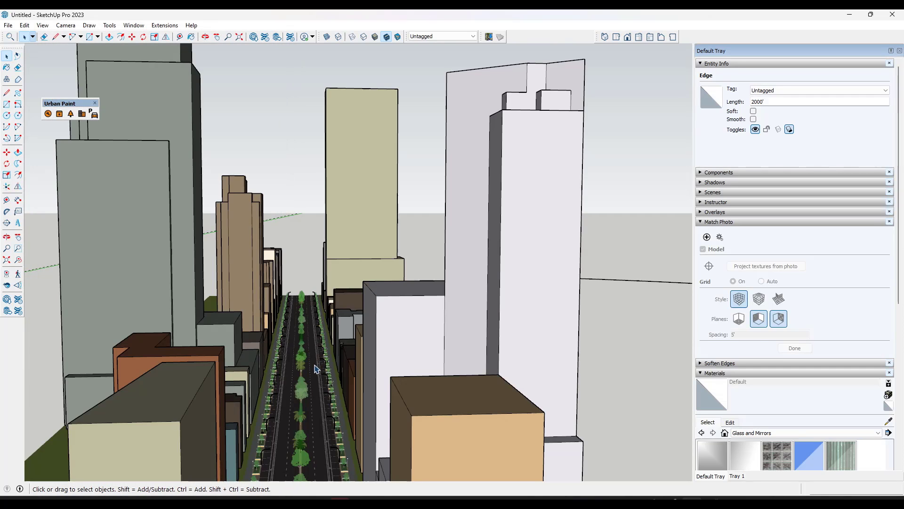
- Enable Diffusion and generate images of the view down the high-rise street in the Aerial Masterplan style
scroll(305, 449, "up", 3)
middle_click_drag(306, 449, 227, 266)
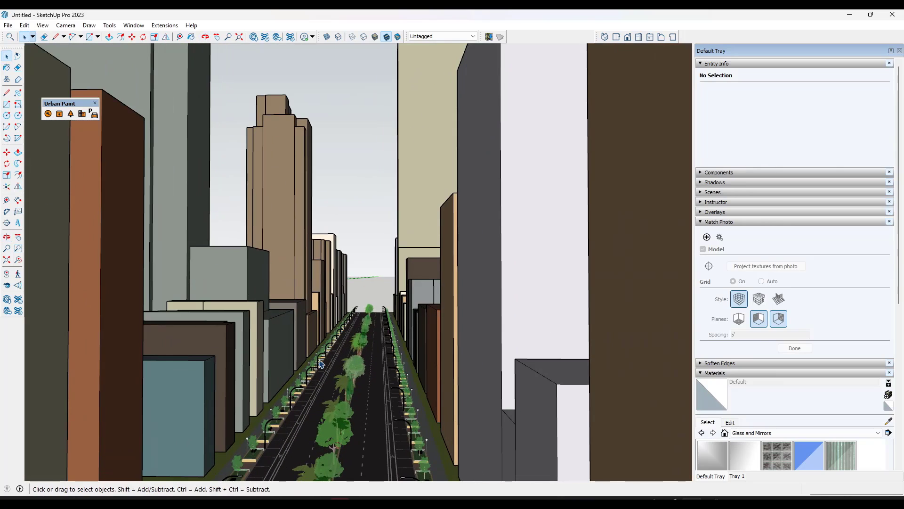
right_click(527, 35)
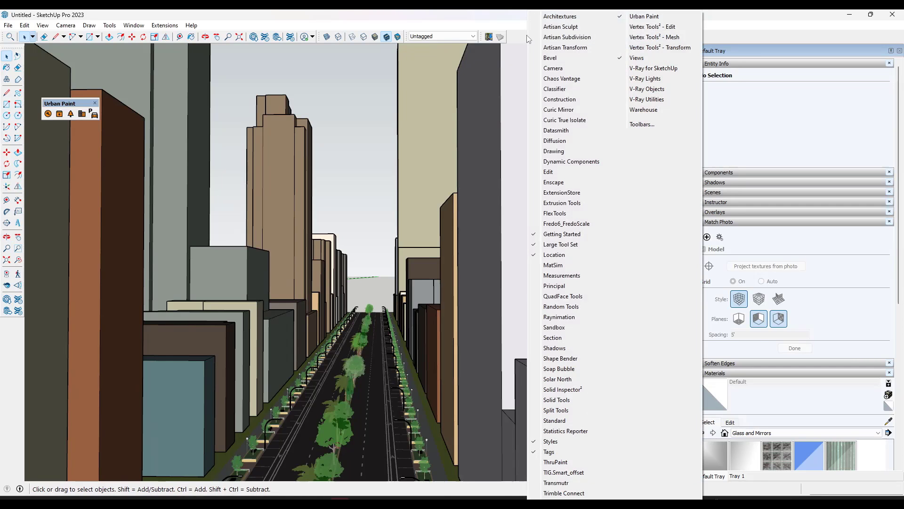
left_click(564, 142)
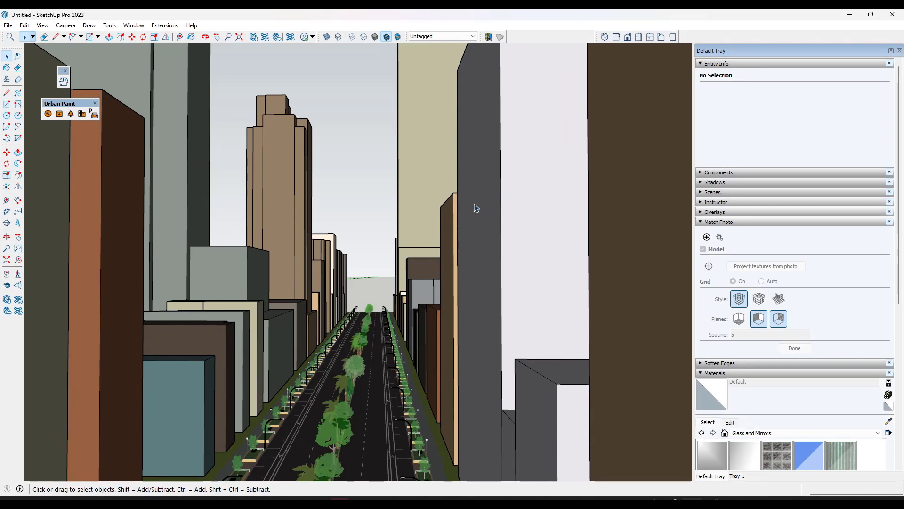
left_click(64, 84)
left_click(121, 148)
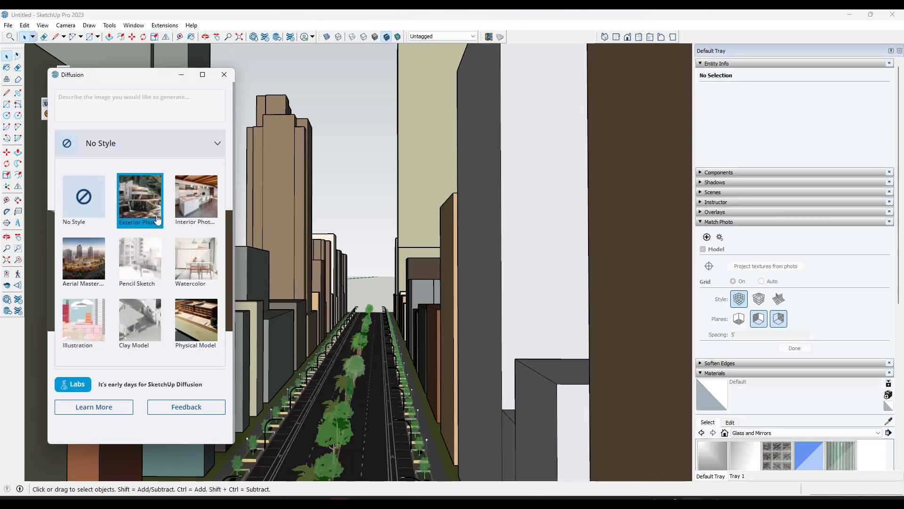
left_click(79, 263)
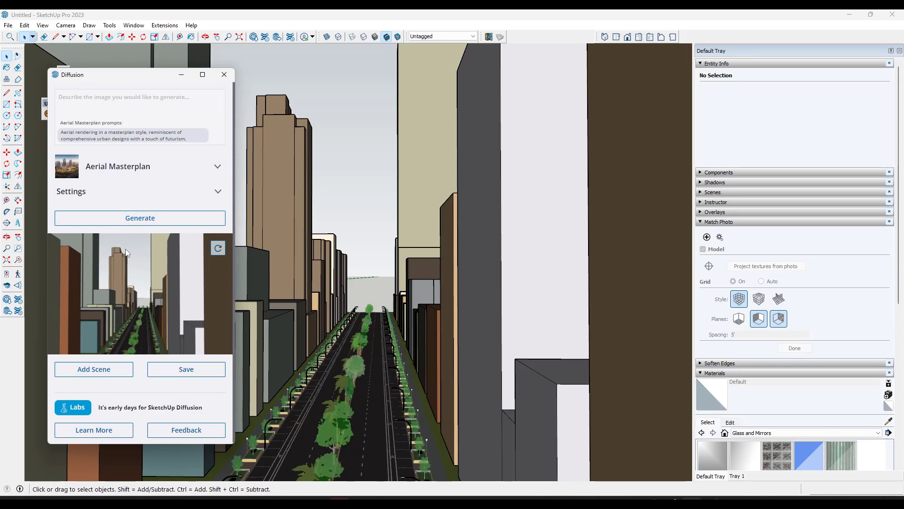
left_click(130, 222)
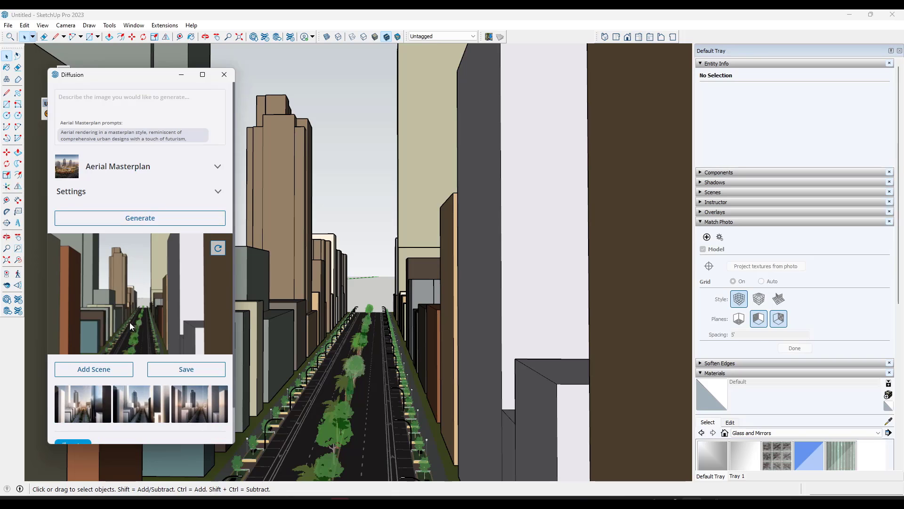
- Enlarge the Diffusion window, compare the three generated street images at full size, and close it
left_click(90, 408)
left_click_drag(236, 308, 508, 309)
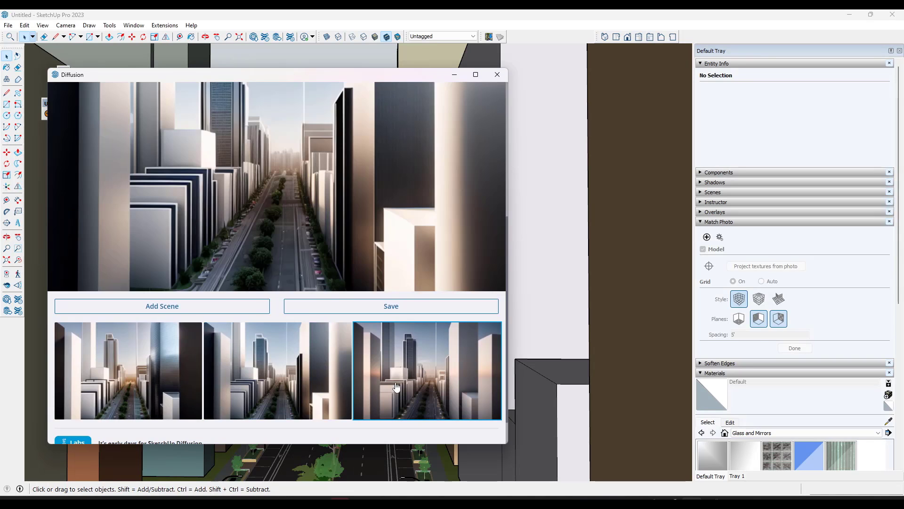
left_click(397, 389)
left_click(226, 379)
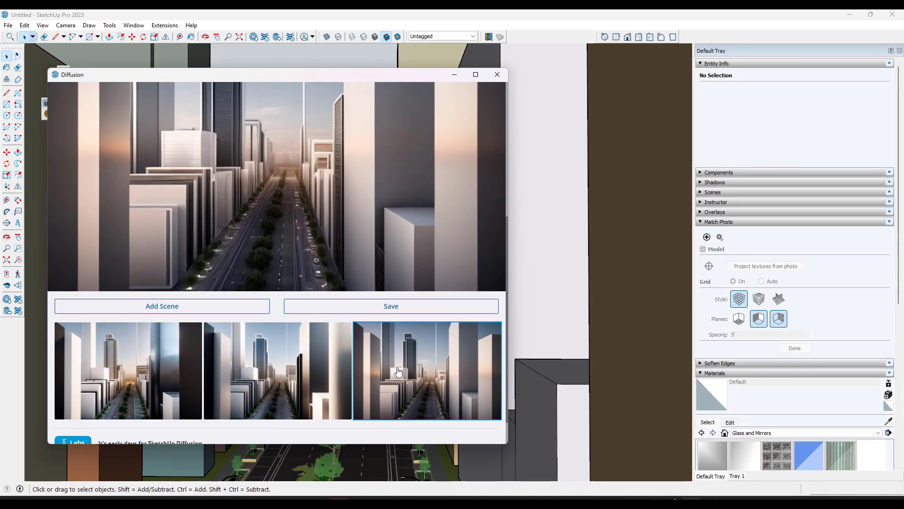
scroll(306, 194, "up", 2)
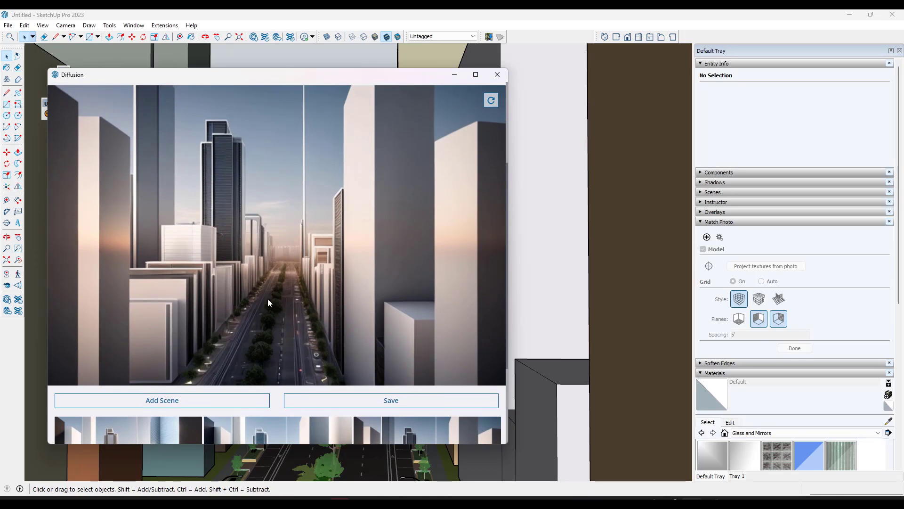
scroll(284, 262, "down", 2)
scroll(284, 263, "up", 4)
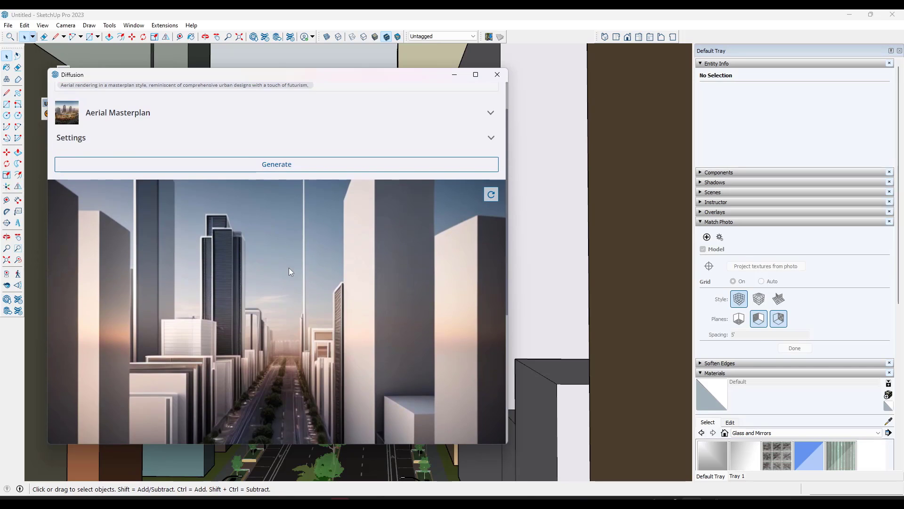
scroll(289, 268, "down", 1)
scroll(292, 270, "down", 1)
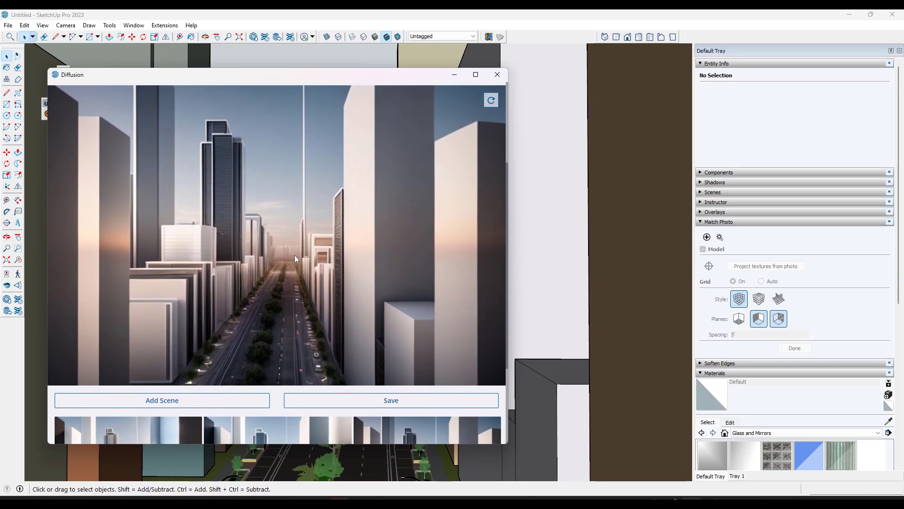
left_click(497, 74)
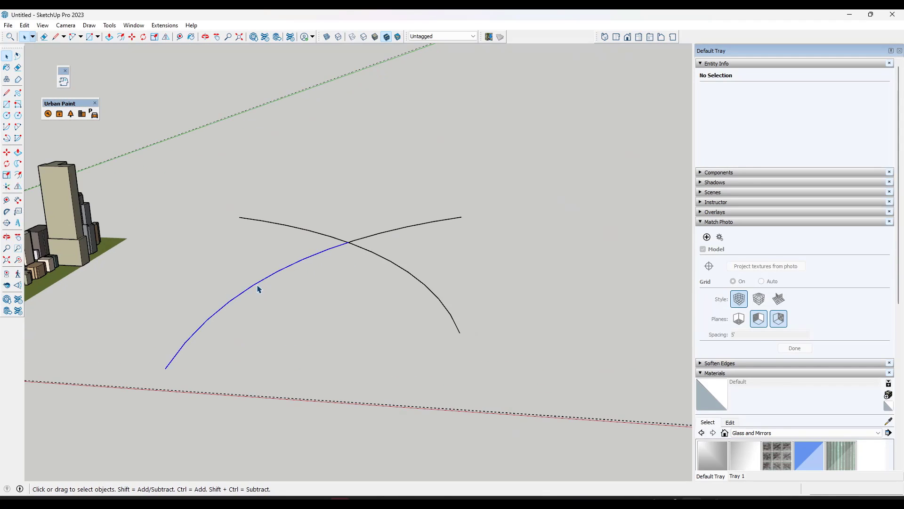
- Build a residential street along both segments of the curve from the ResiNeighborhoodPlanterMedian profile
left_click(257, 286)
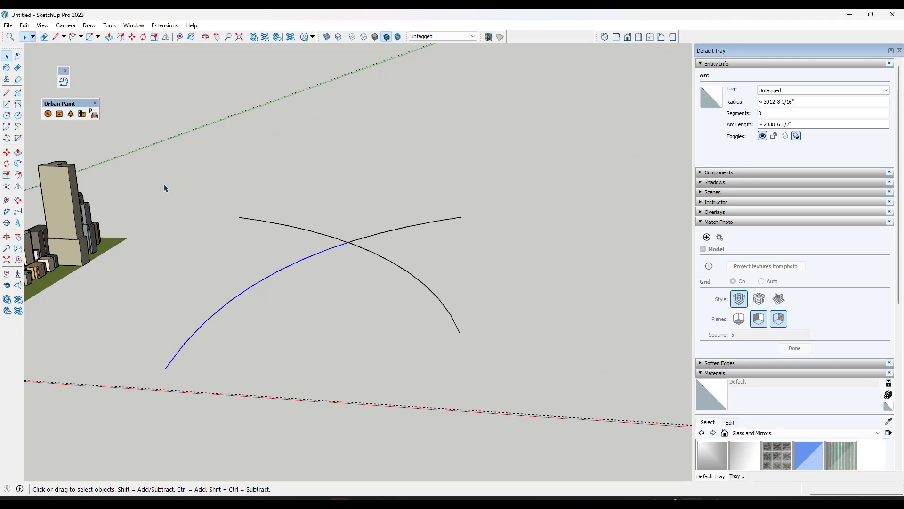
left_click(381, 236, "ctrl")
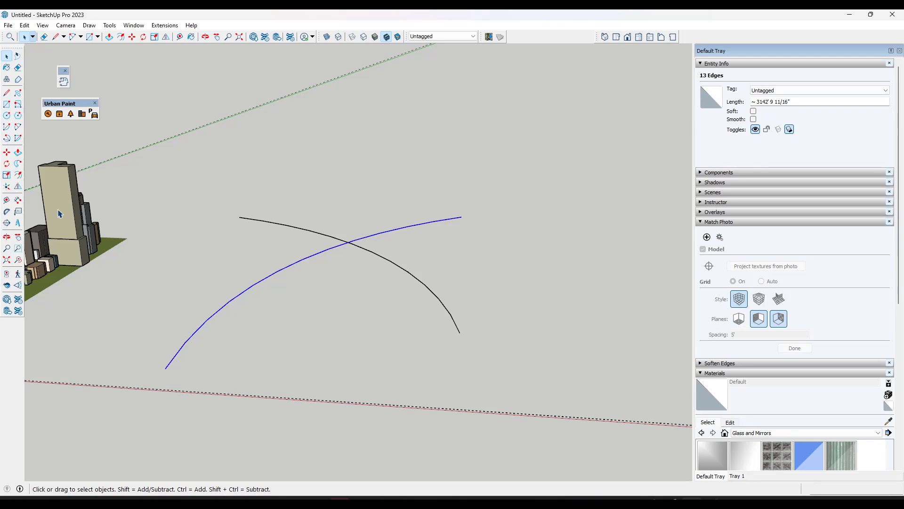
left_click(58, 113)
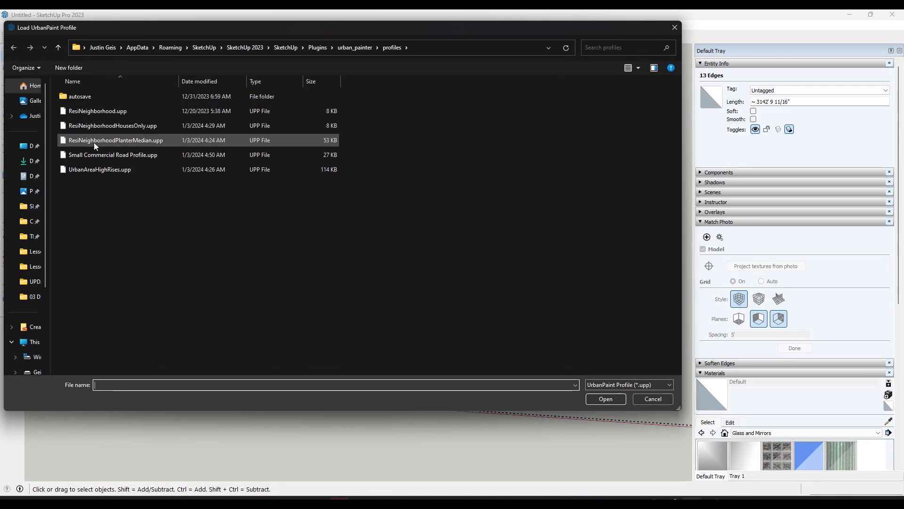
double_click(92, 126)
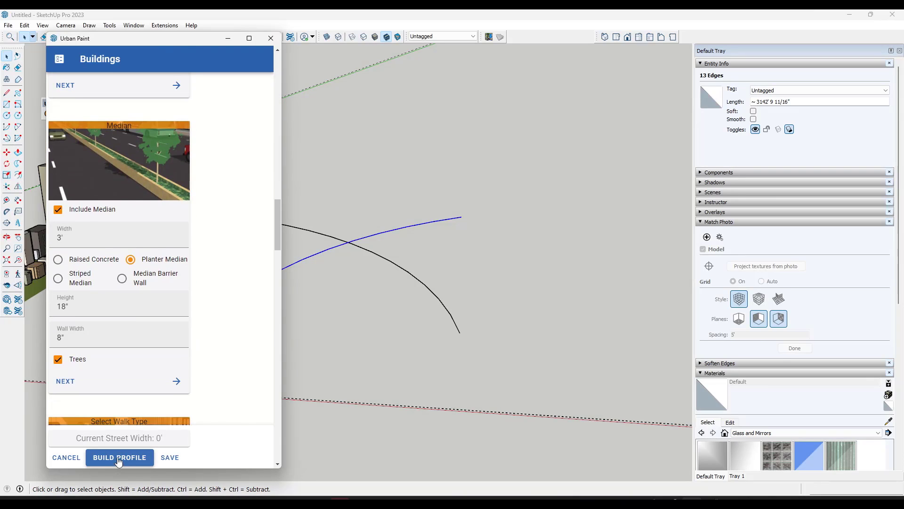
left_click(120, 457)
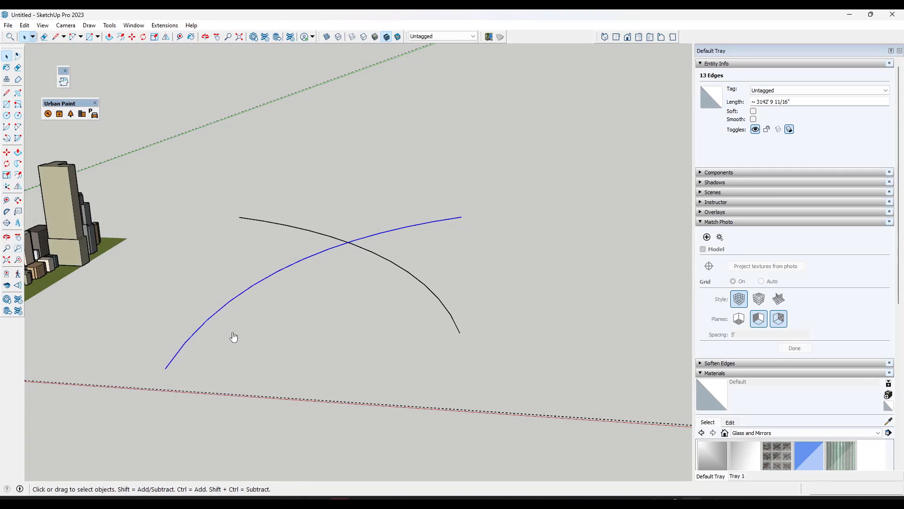
scroll(232, 337, "up", 6)
mouse_move(204, 330)
middle_mouse_down()
mouse_move(238, 357)
mouse_move(219, 325)
middle_mouse_up()
scroll(239, 358, "up", 3)
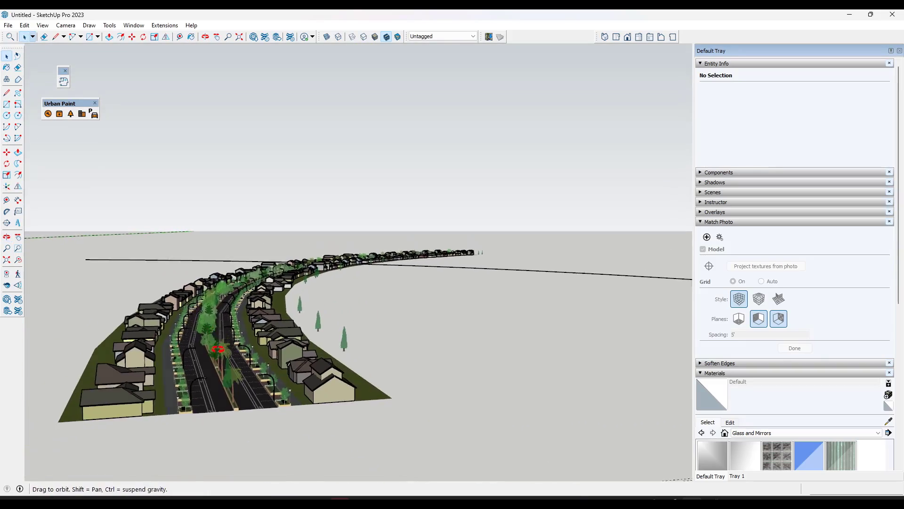
scroll(212, 304, "up", 6)
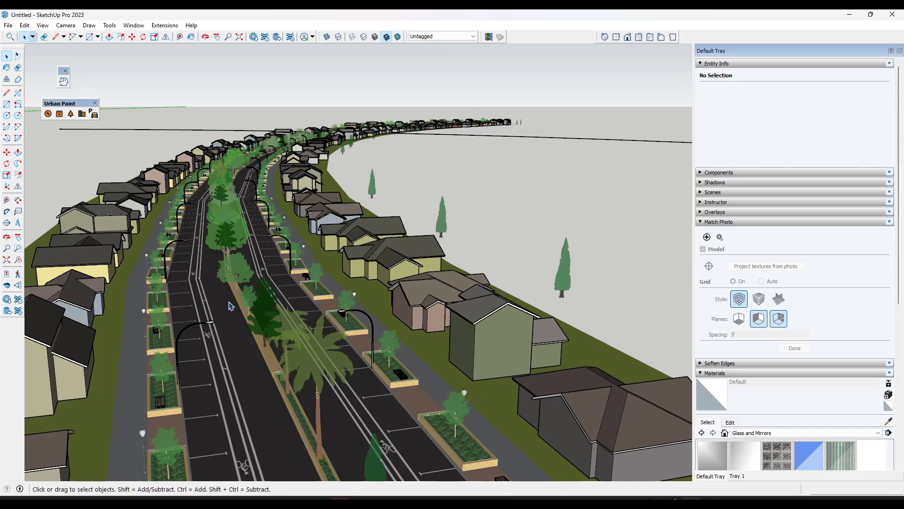
- Set the number of segments of the arc crossing the residential street to 48
scroll(231, 306, "down", 5)
middle_click_drag(231, 306, 409, 230)
scroll(408, 229, "down", 3)
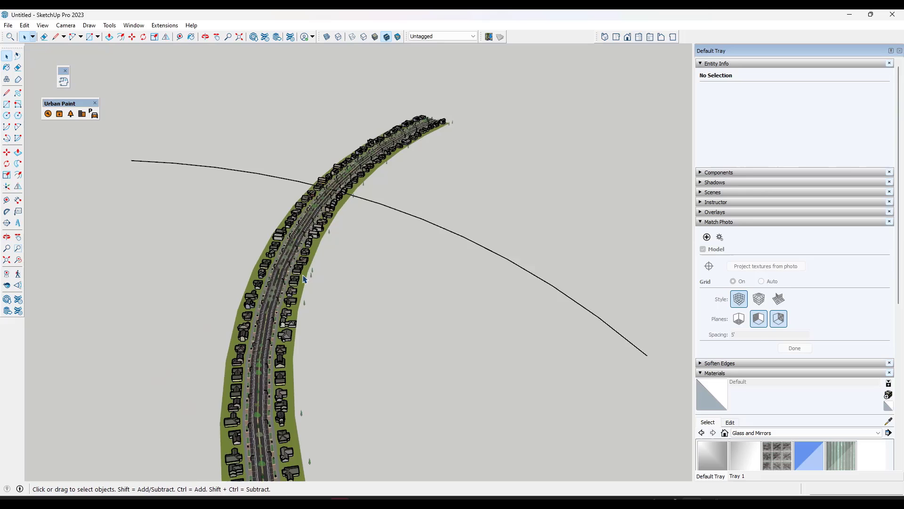
left_click(409, 225)
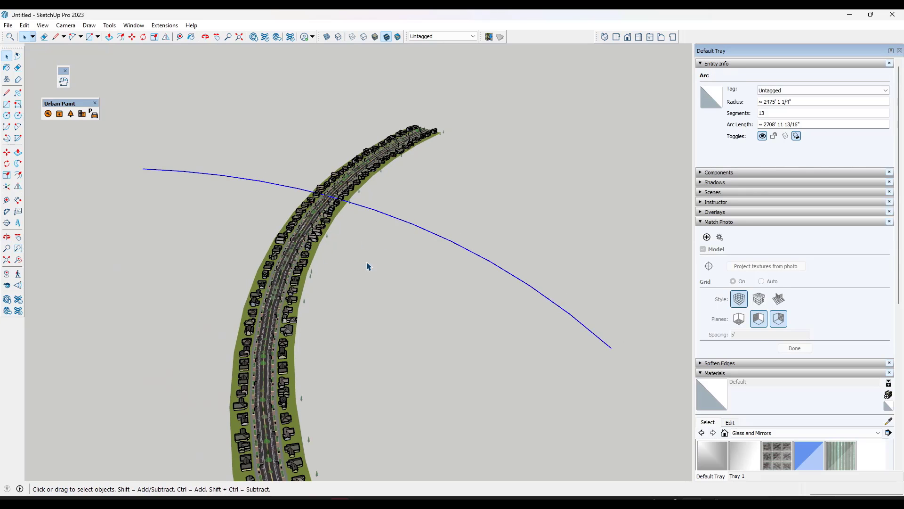
scroll(250, 395, "up", 10)
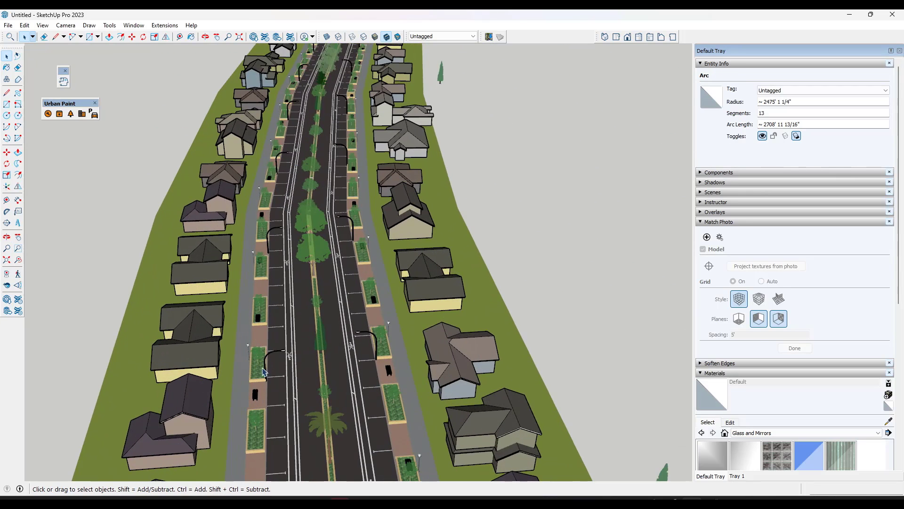
scroll(263, 372, "down", 10)
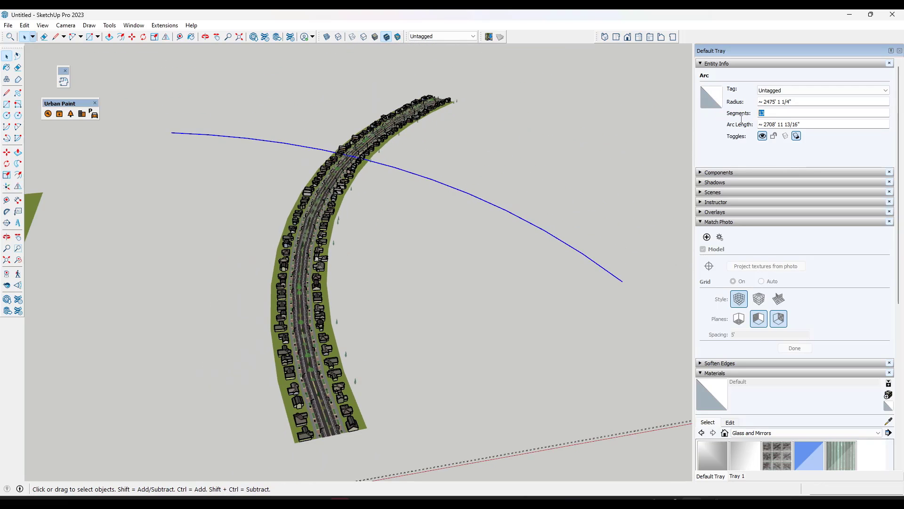
left_click(782, 112)
key("Return")
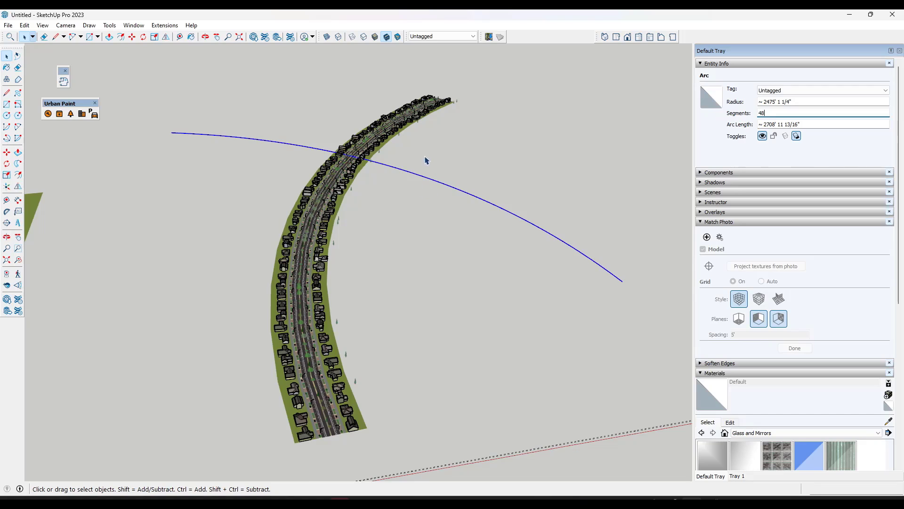
- Build a residential street along the crossing arc with stop signs at the intersection, and inspect the crossing up close
scroll(425, 161, "up", 3)
scroll(321, 171, "down", 2)
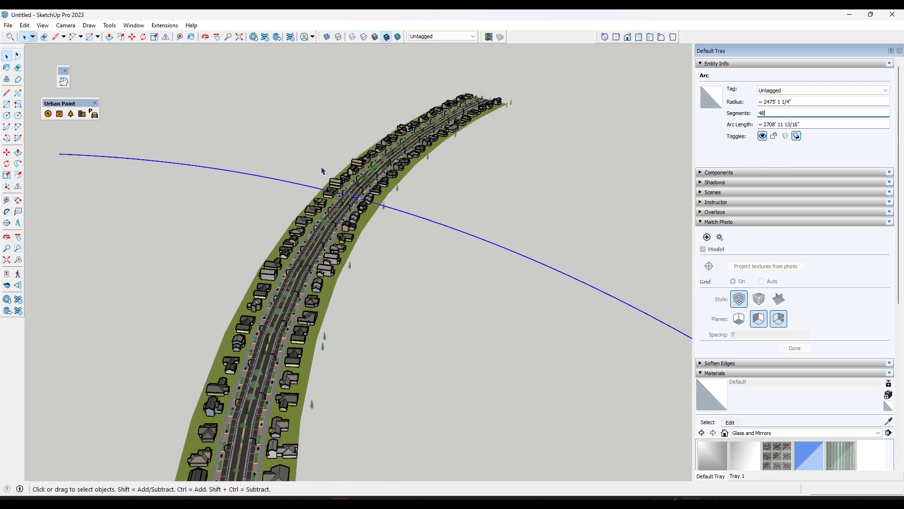
left_click(60, 114)
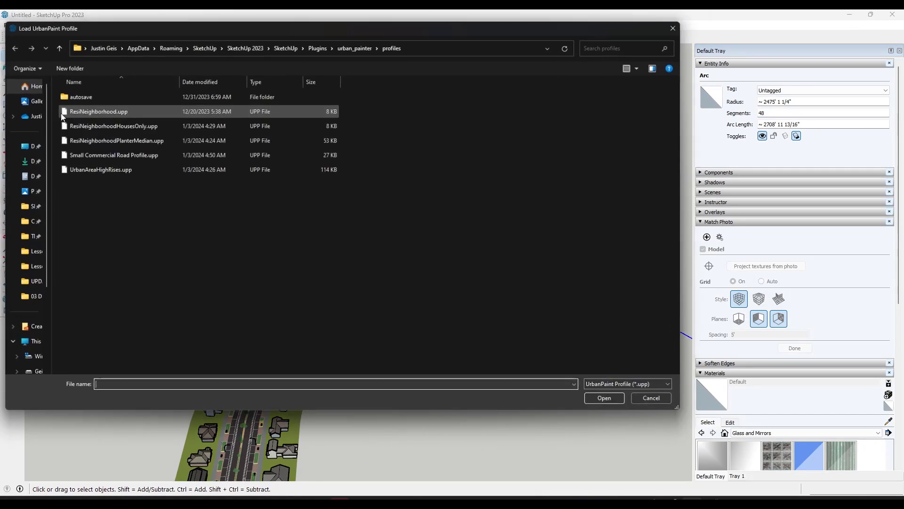
double_click(126, 155)
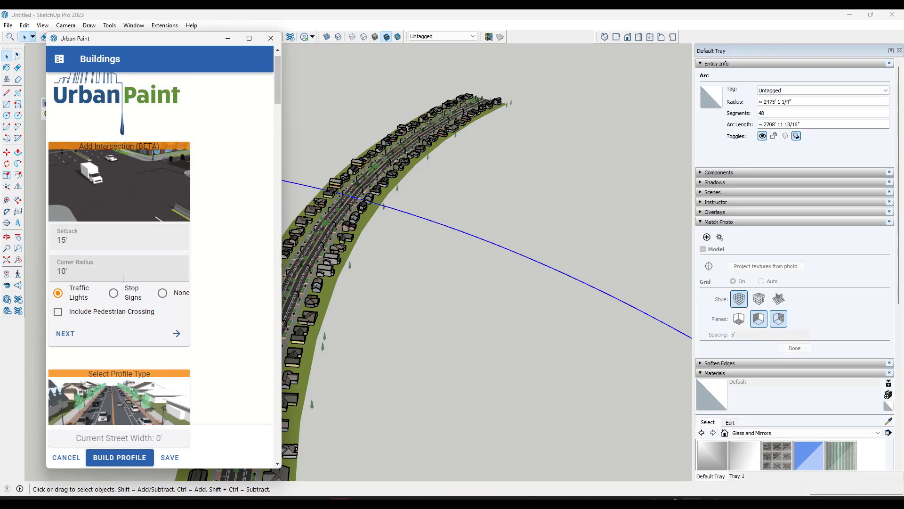
left_click(116, 293)
left_click(115, 452)
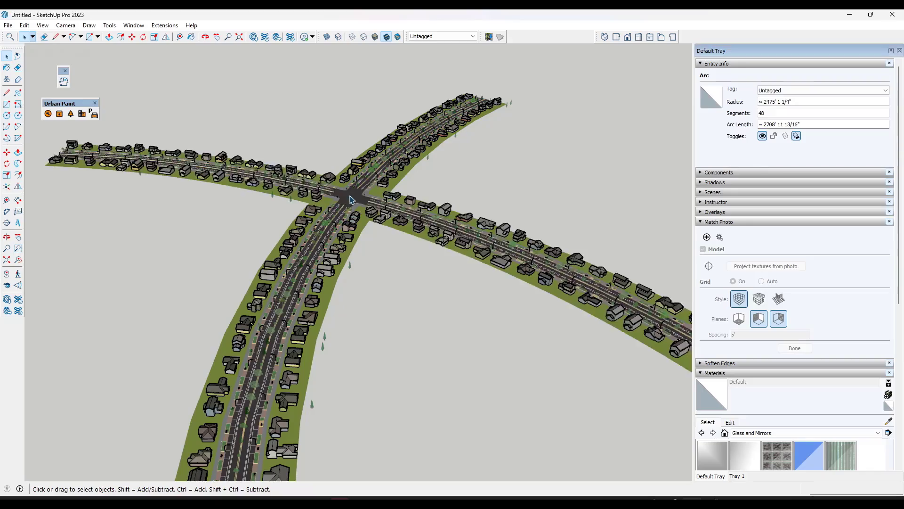
scroll(348, 200, "up", 6)
middle_click_drag(508, 267, 376, 212)
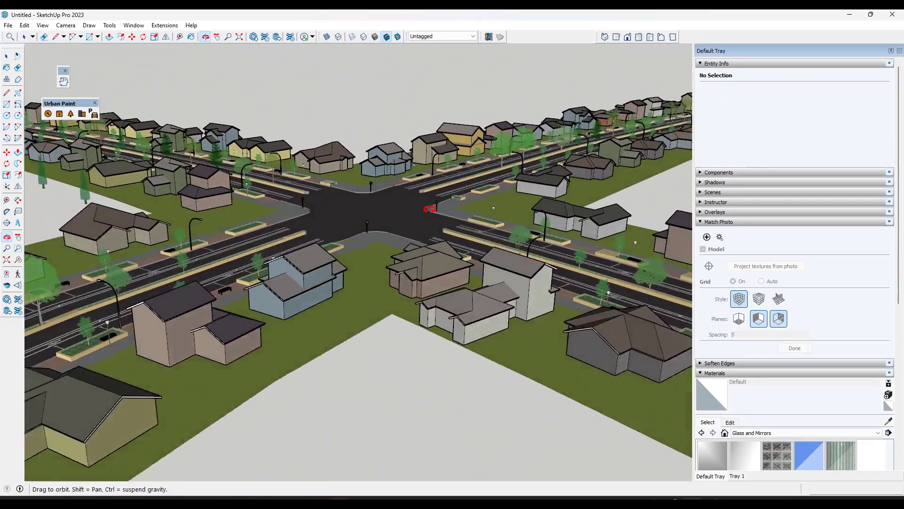
scroll(381, 216, "up", 8)
scroll(381, 216, "down", 10)
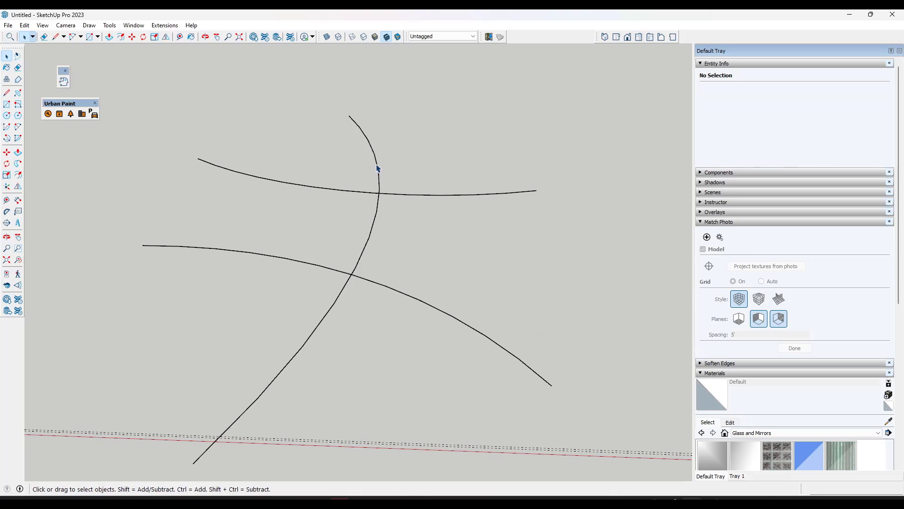
- Build a street along the whole long curve, including both crossing points, from the ResiNeighborhoodHousesOnly profile
left_click(377, 182)
triple_click(375, 222)
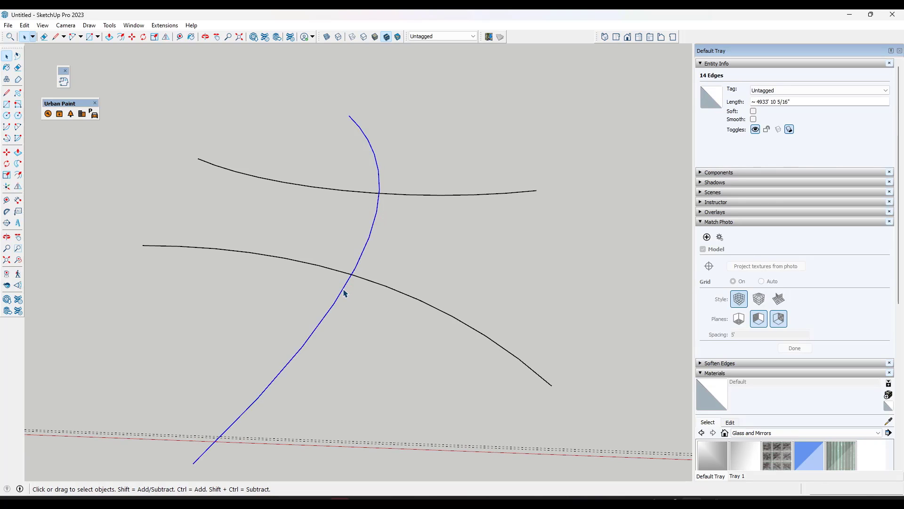
left_click(70, 114)
double_click(101, 127)
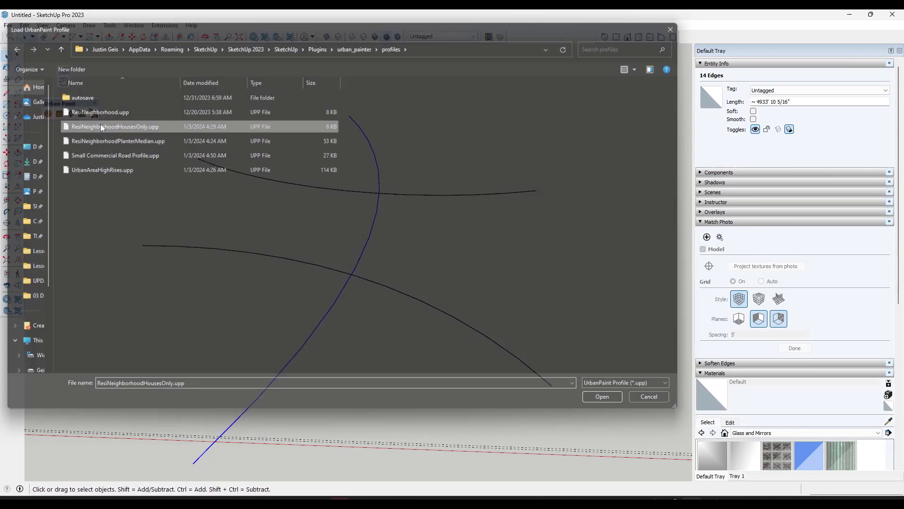
left_click(104, 463)
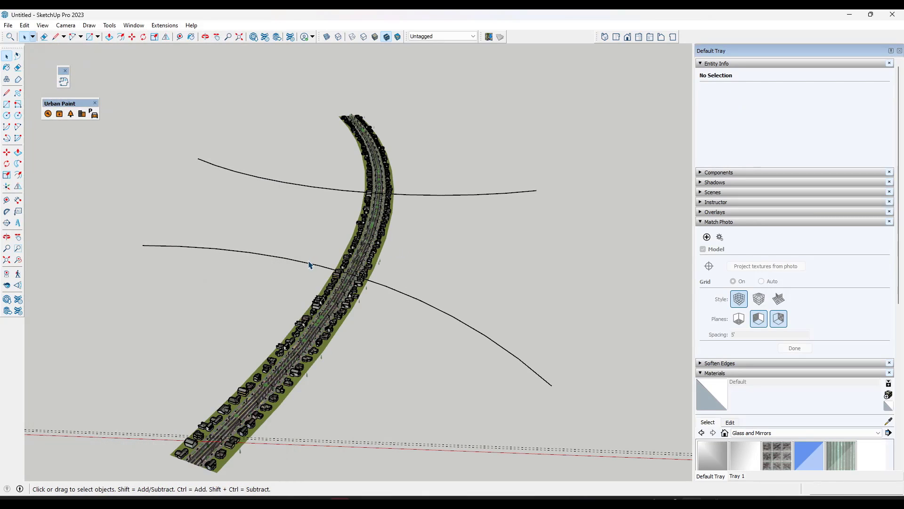
- Set the number of segments to 48 for both arcs that cross the long curved street
left_click(309, 266)
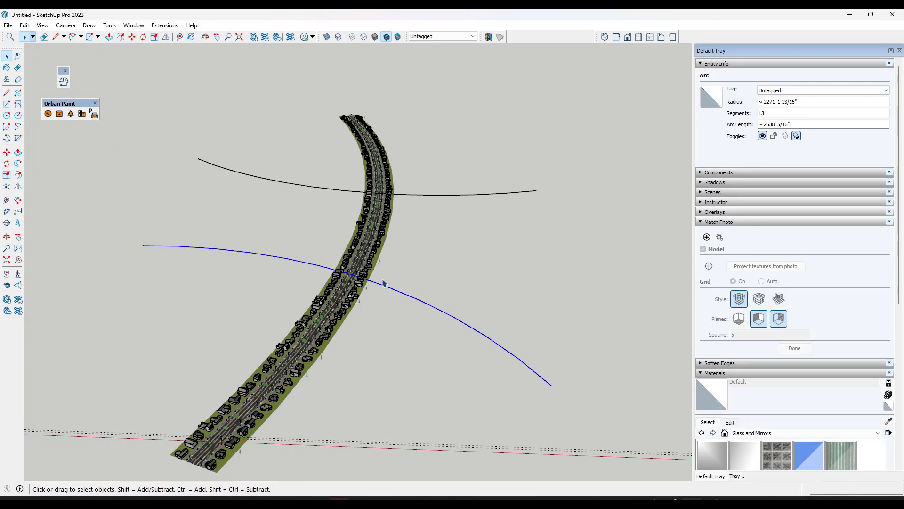
left_click(777, 112)
type("48")
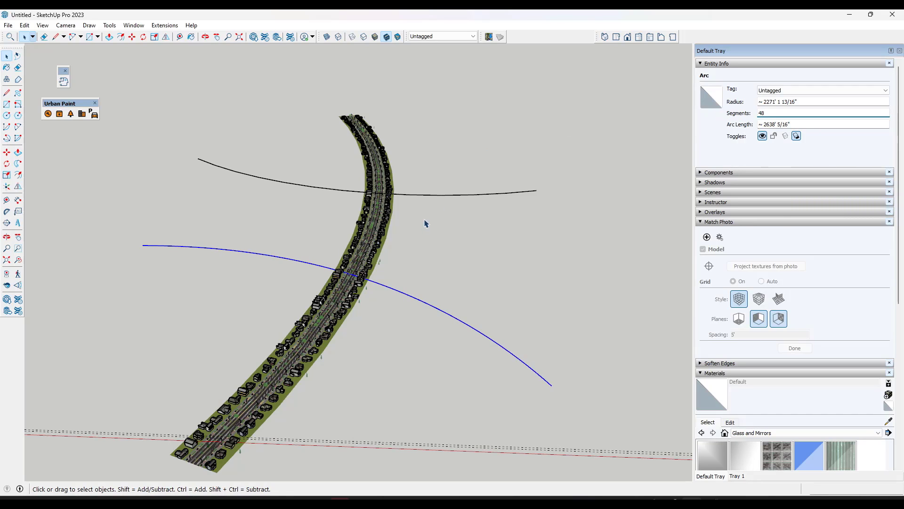
left_click(429, 197)
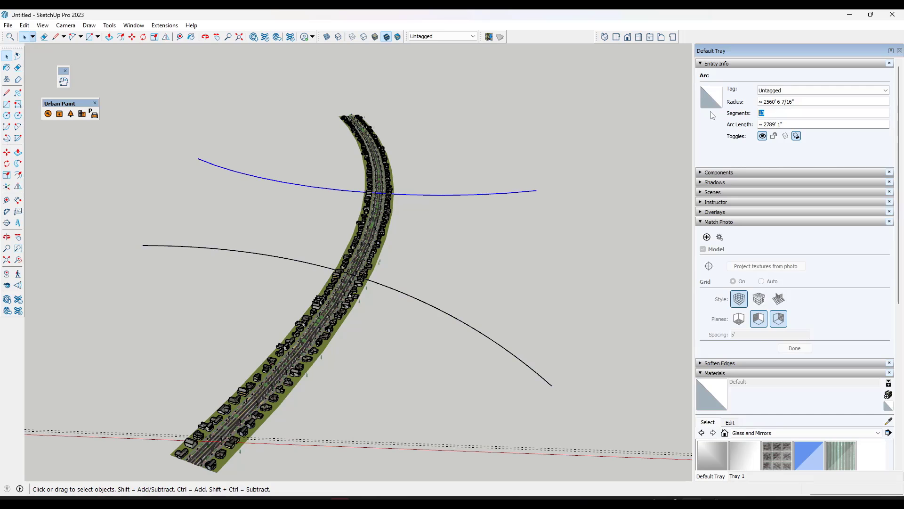
type("48")
key("Return")
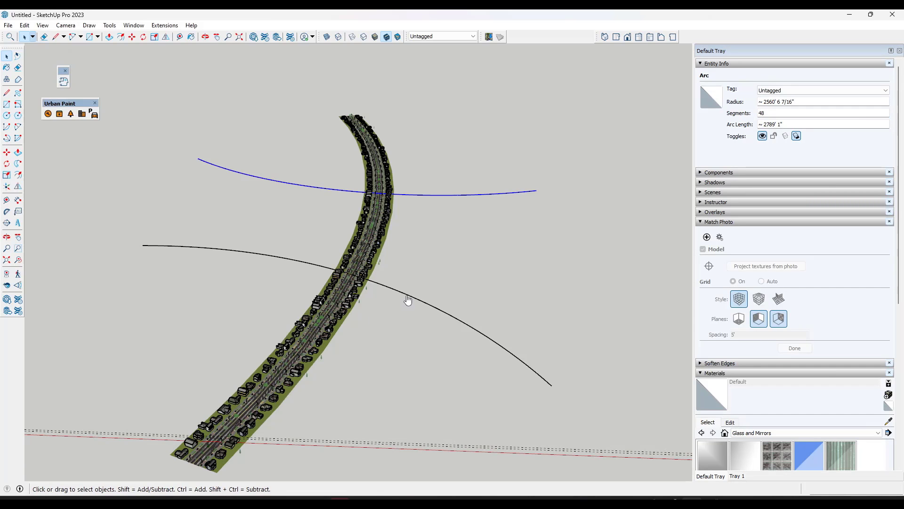
- Build residential streets along both crossing arcs, forming an intersection with the long curved street at each, and look over the network
left_click(410, 192)
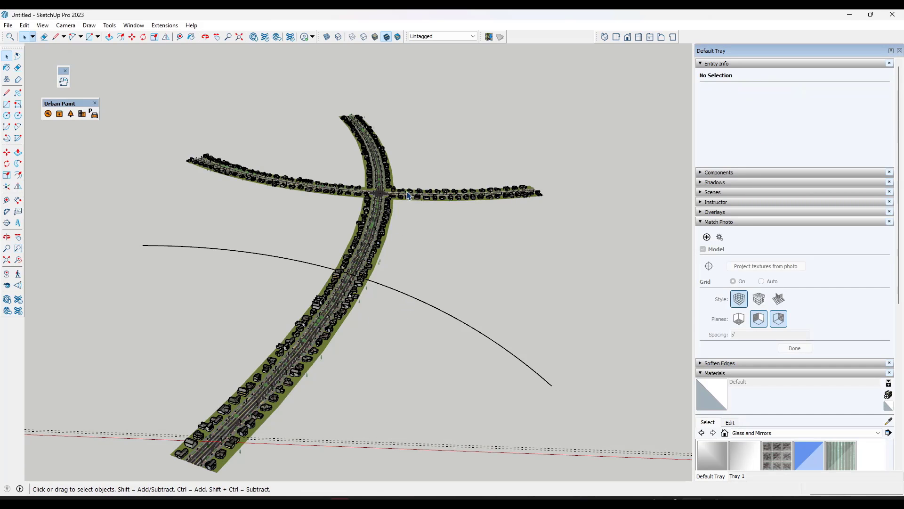
left_click(395, 292)
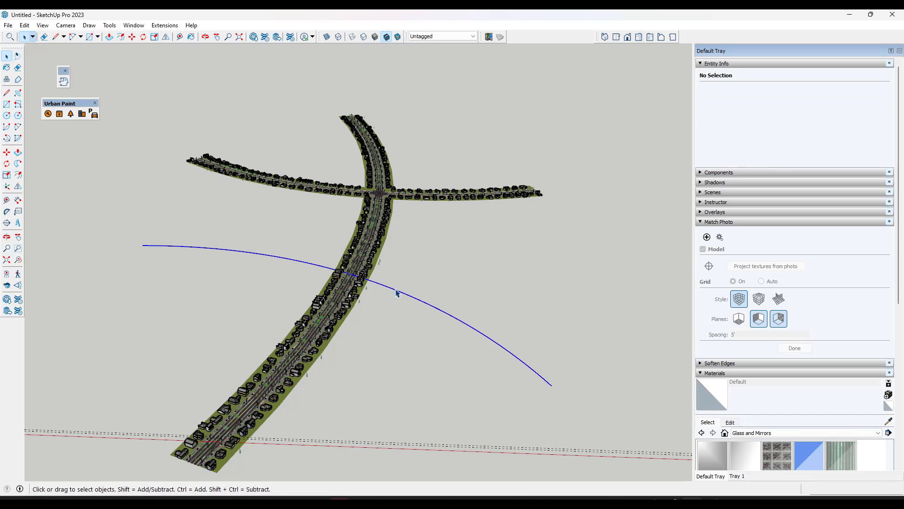
left_click(59, 114)
double_click(121, 127)
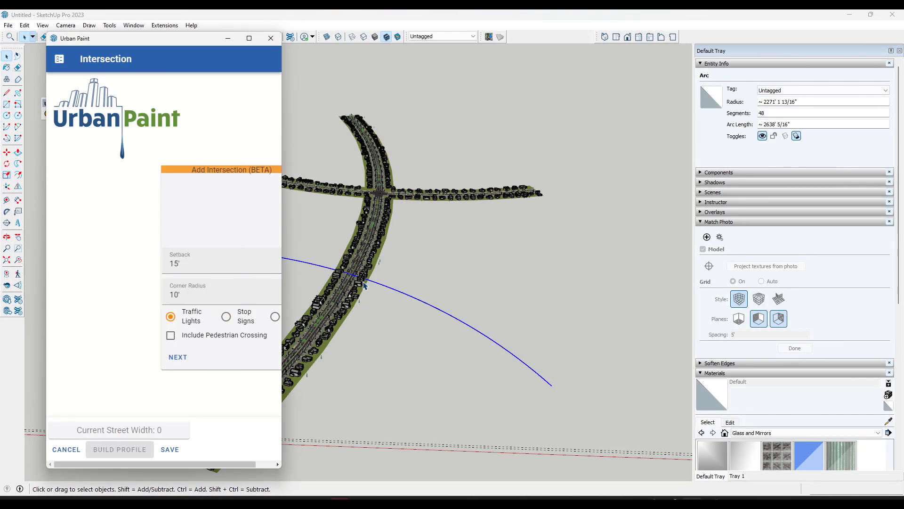
left_click(120, 449)
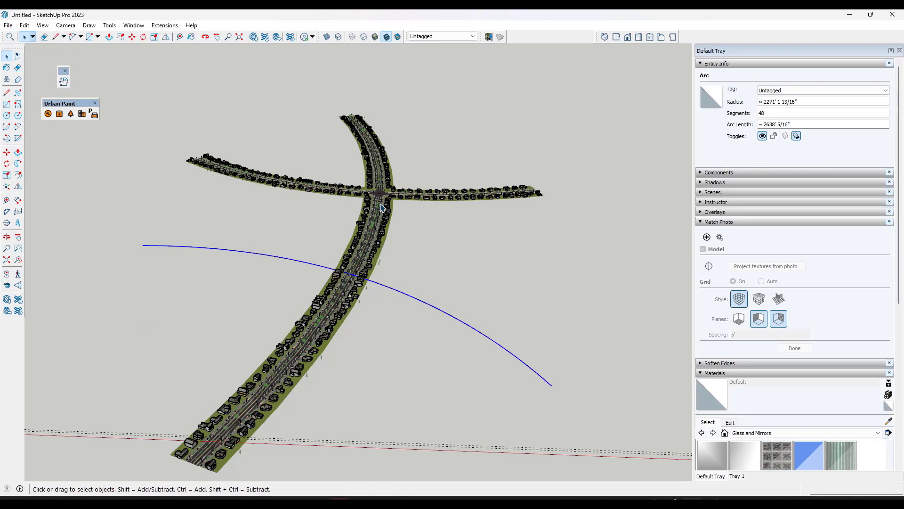
middle_click_drag(379, 212, 370, 258)
scroll(316, 304, "up", 3)
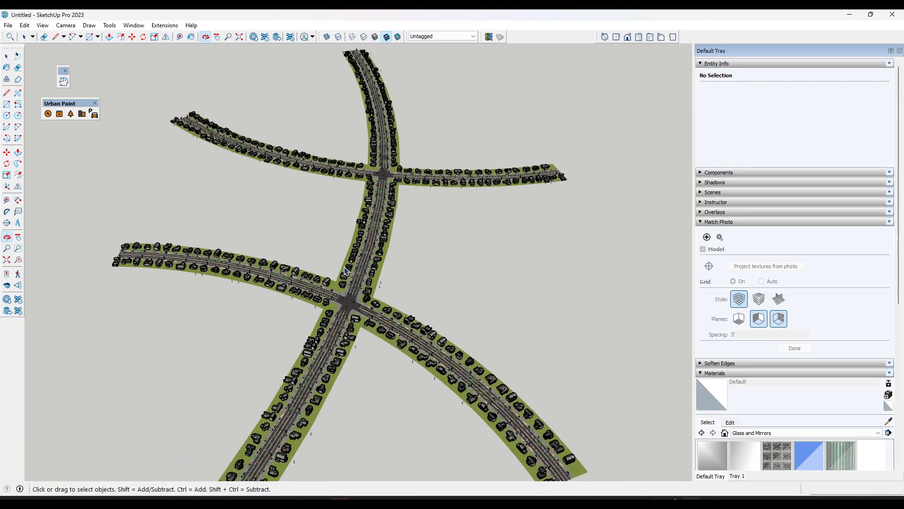
scroll(315, 304, "down", 4)
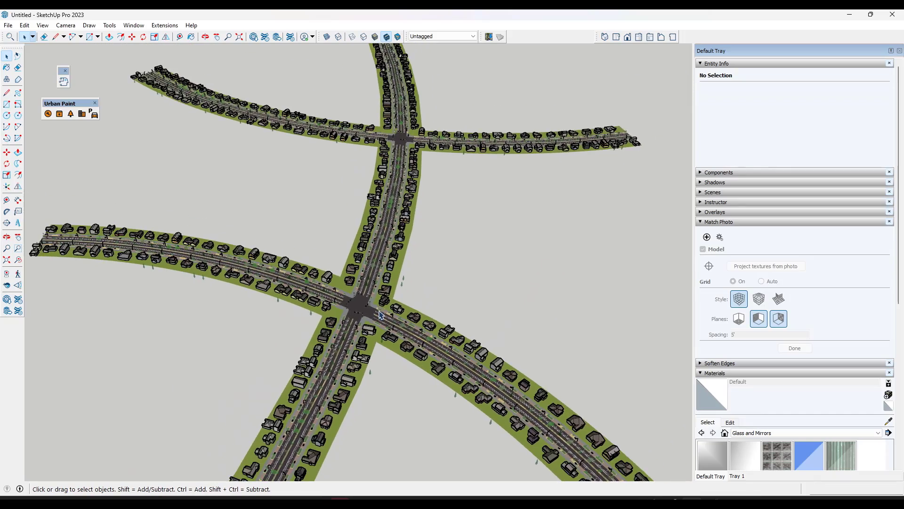
scroll(445, 276, "up", 3)
middle_click_drag(445, 276, 375, 201)
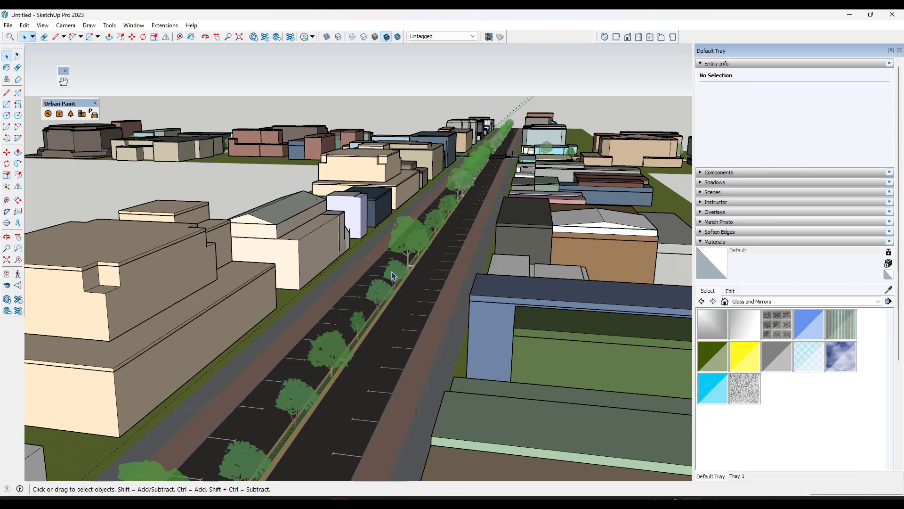
- Place a bench_wood_park entourage bench on the brick strip between the sidewalk and the parking spaces
scroll(318, 358, "up", 3)
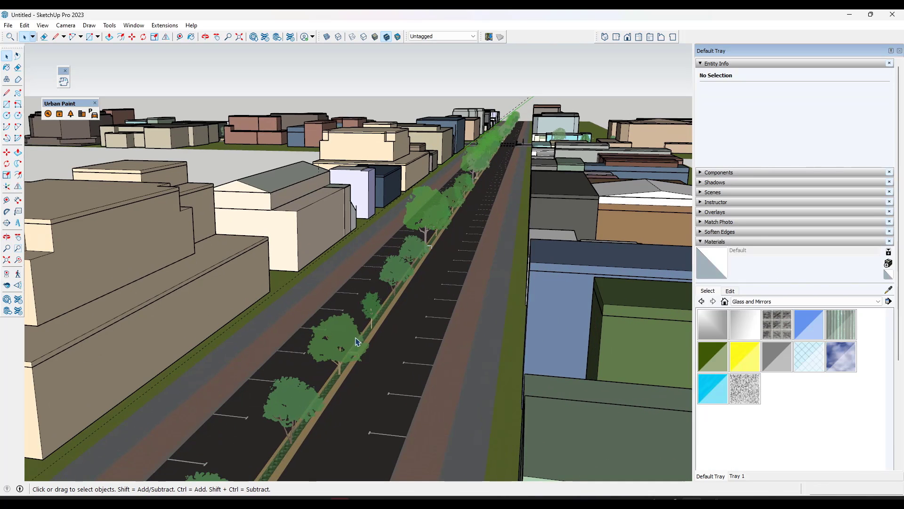
left_click(71, 114)
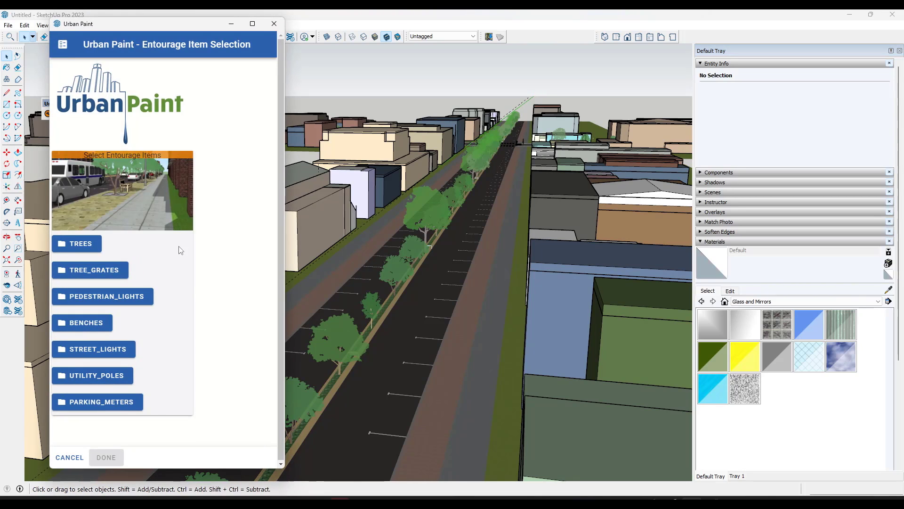
left_click(85, 322)
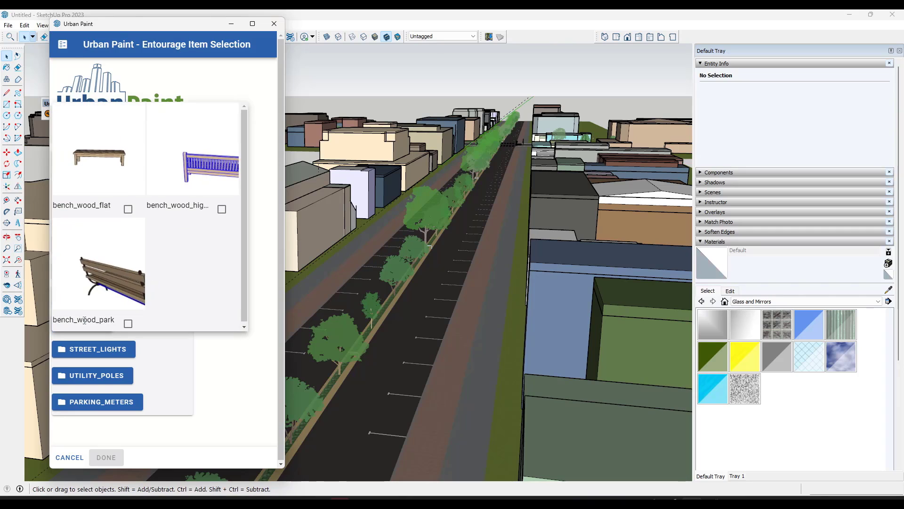
left_click(128, 324)
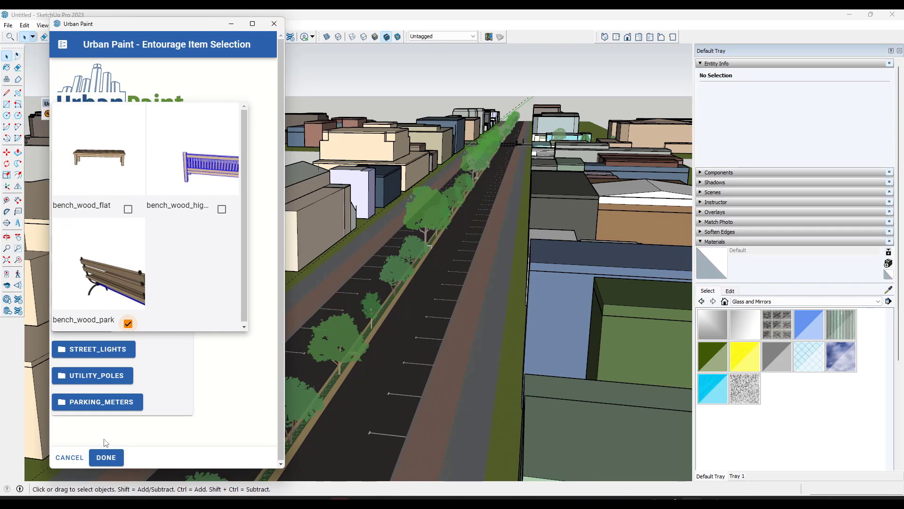
left_click(221, 209)
left_click(128, 323)
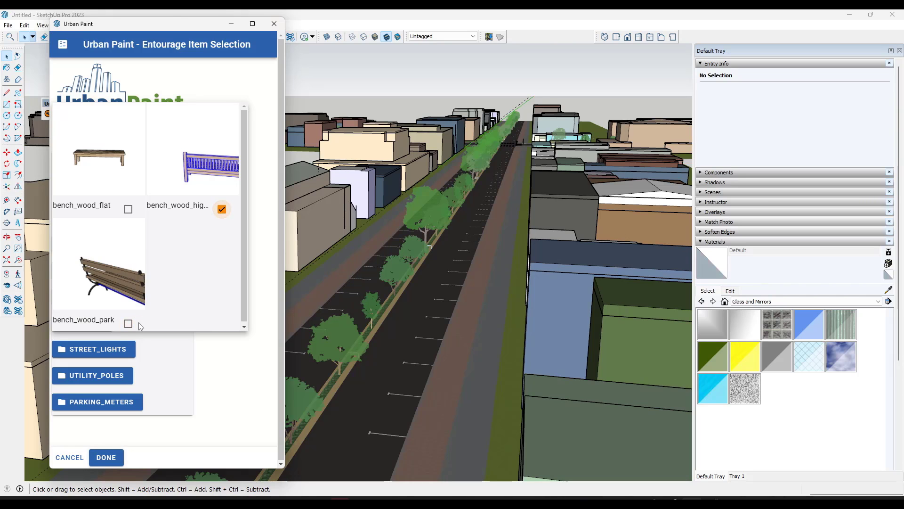
left_click(128, 324)
left_click(113, 459)
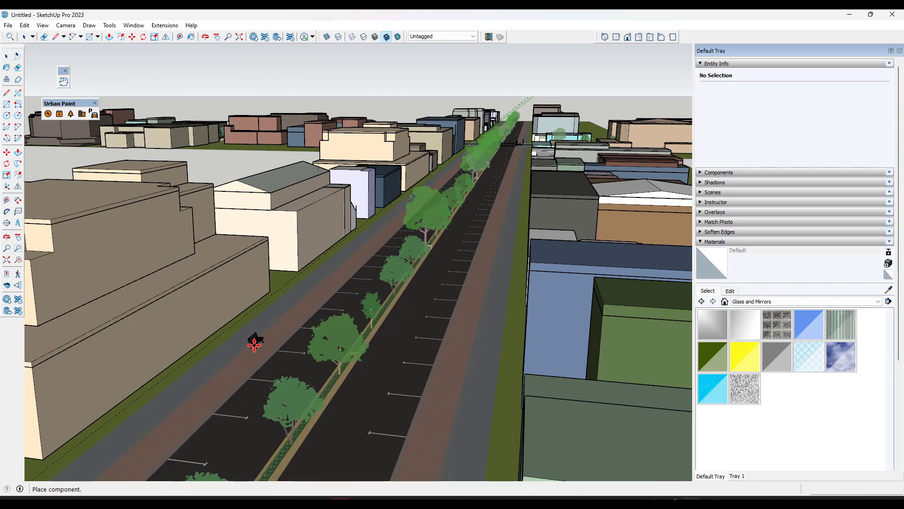
scroll(254, 344, "up", 5)
left_click(252, 363)
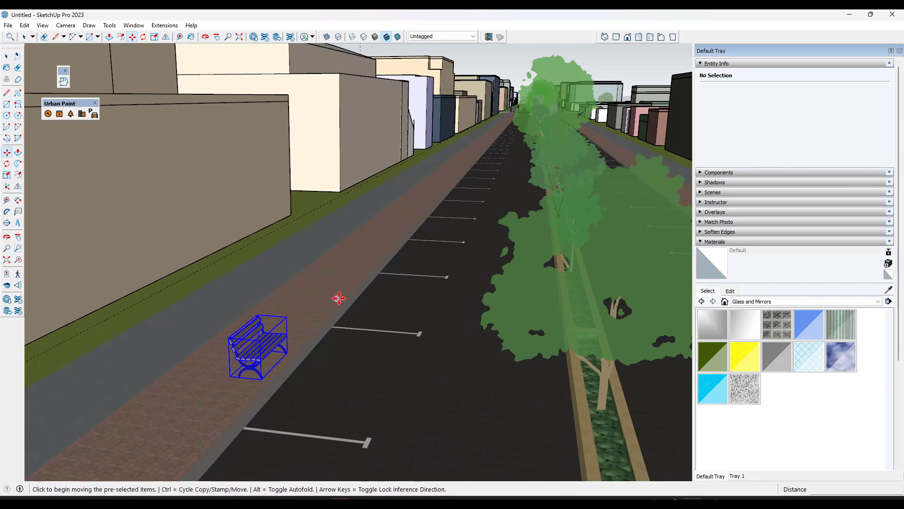
- Place a 12ft Tree entourage item on the brick strip just beyond the park bench
left_click(70, 113)
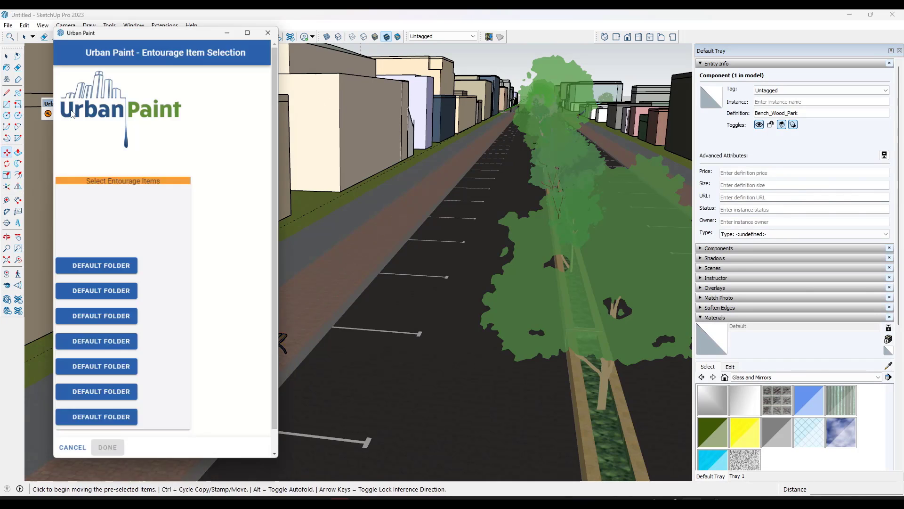
left_click(82, 243)
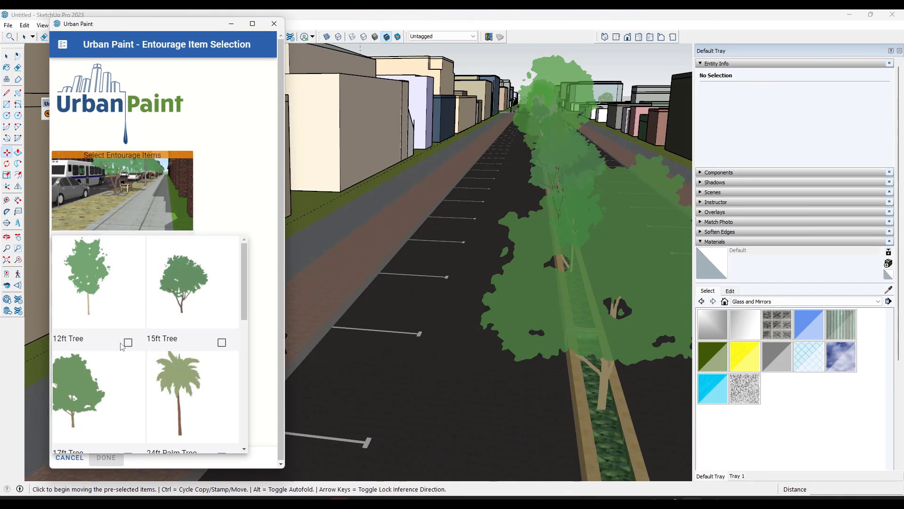
left_click(111, 459)
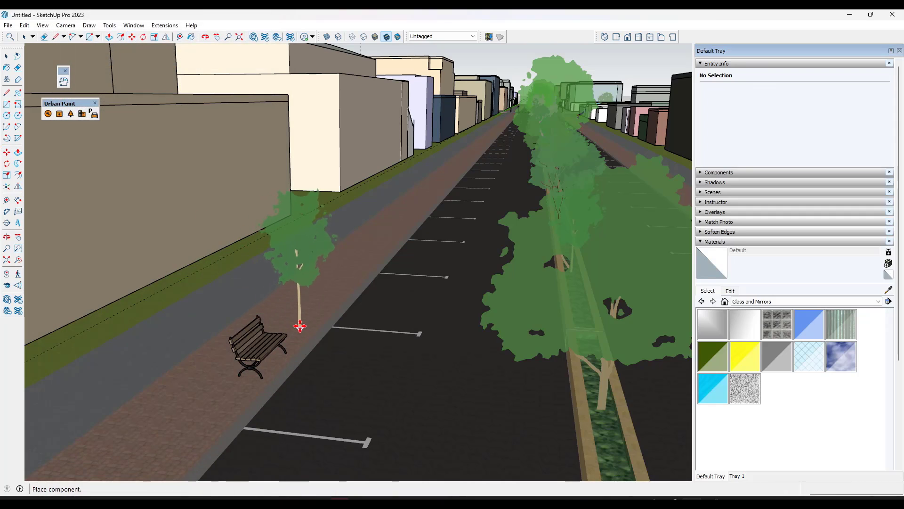
left_click(299, 313)
- Place the 30 FT 02 building from the 03-04 Story Massings on the empty ground behind the street's building row
middle_click_drag(296, 245, 417, 197)
scroll(417, 197, "down", 6)
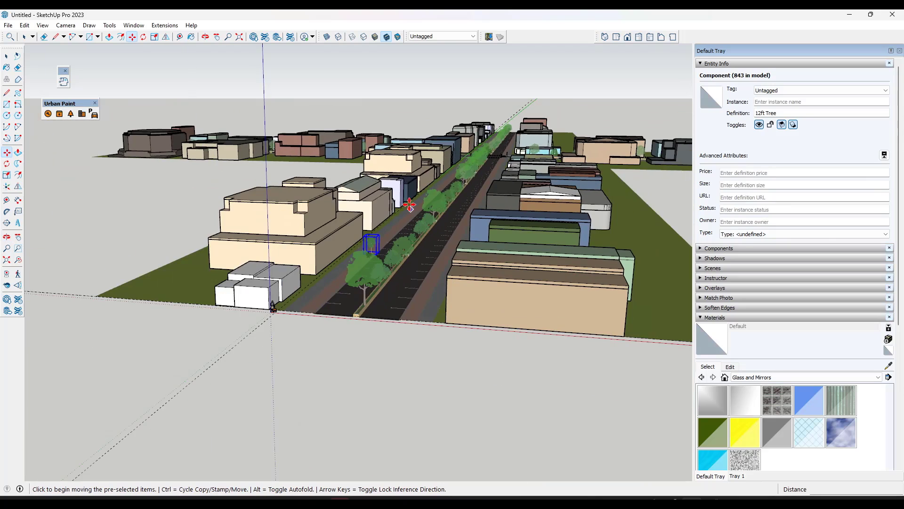
left_click(81, 114)
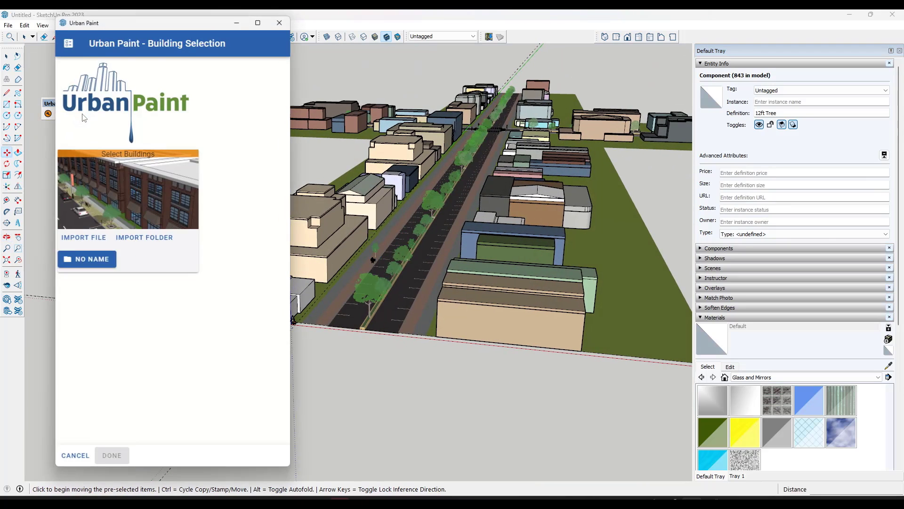
scroll(209, 269, "down", 3)
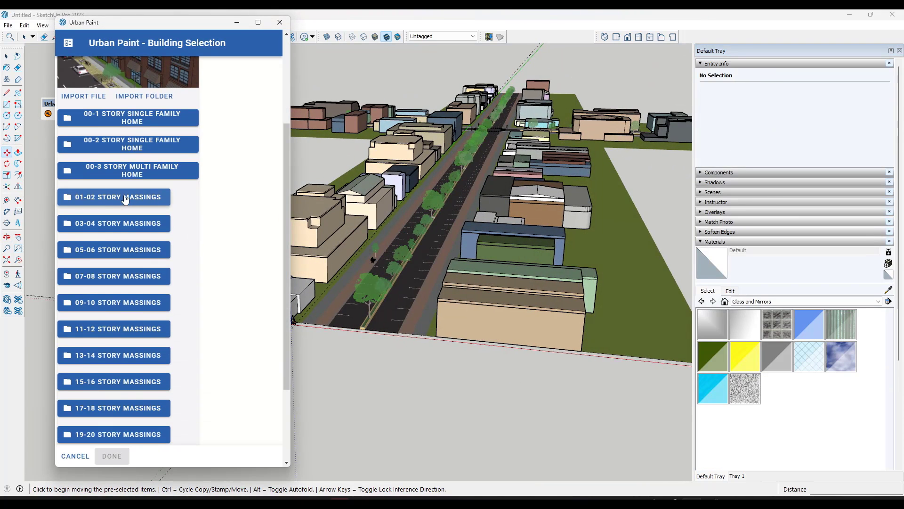
left_click(130, 224)
scroll(210, 288, "down", 10)
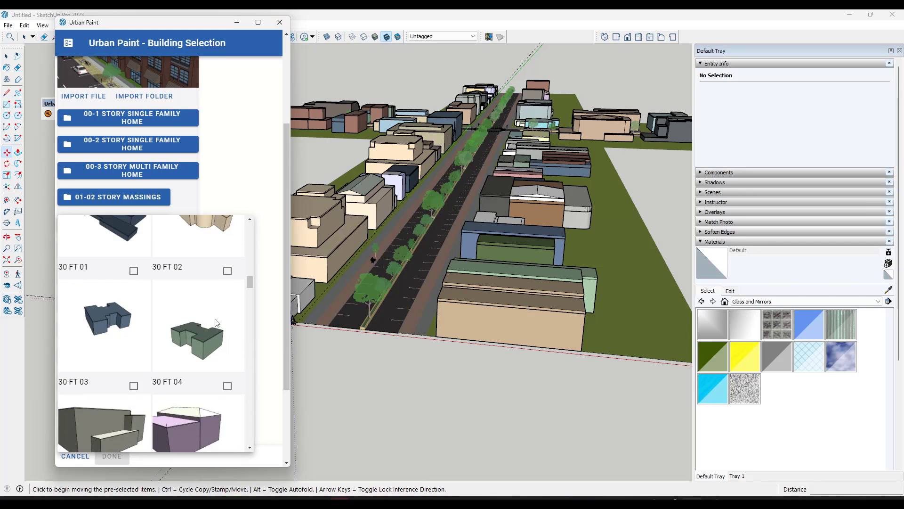
scroll(221, 322, "up", 1)
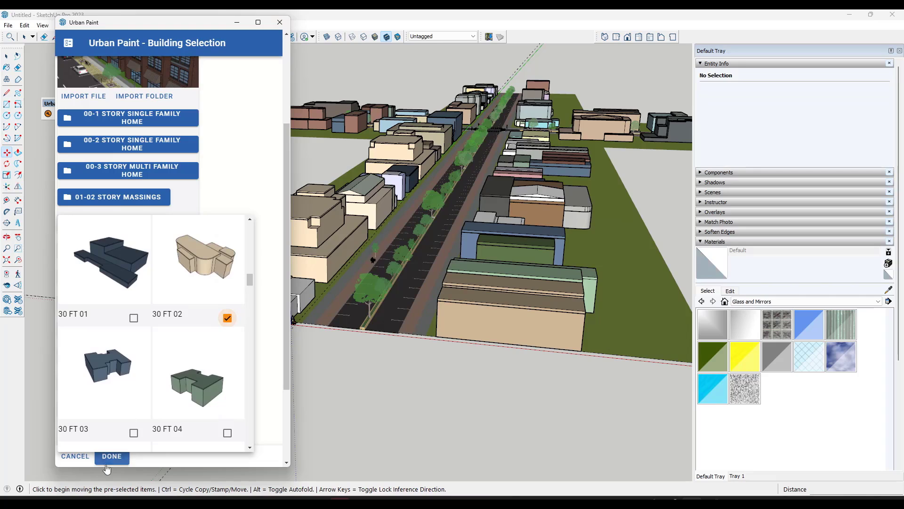
left_click(111, 457)
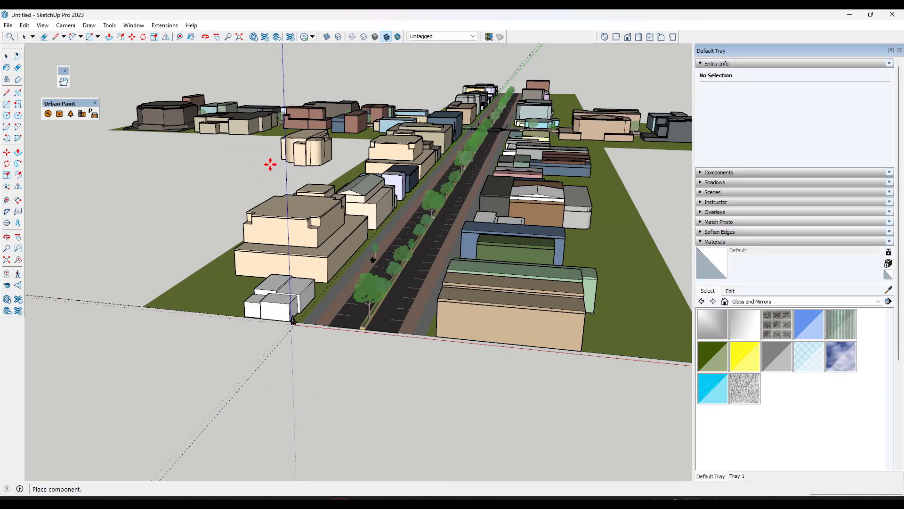
left_click(271, 164)
- Draw a large rectangular parking lot on the empty ground in the corner between the two crossing streets
middle_click_drag(273, 165, 150, 146)
middle_click_drag(206, 132, 235, 172)
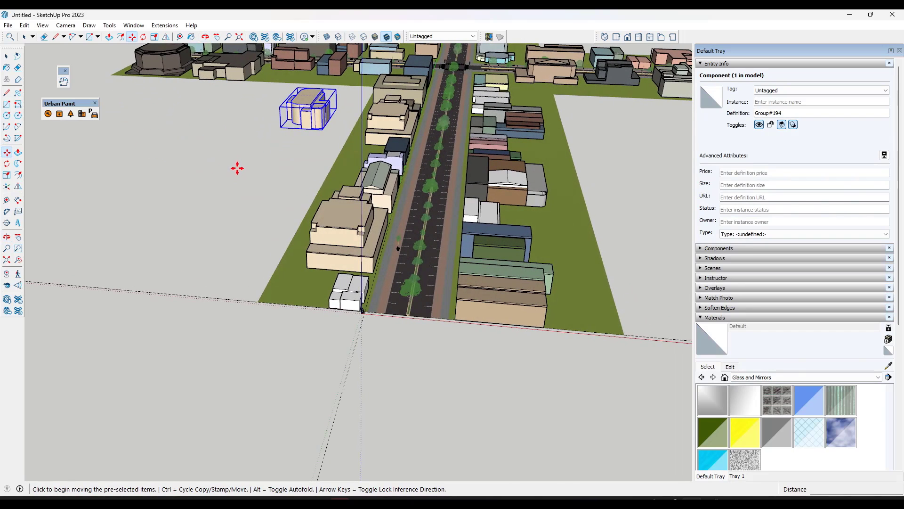
scroll(231, 158, "down", 5)
middle_click_drag(220, 145, 391, 164)
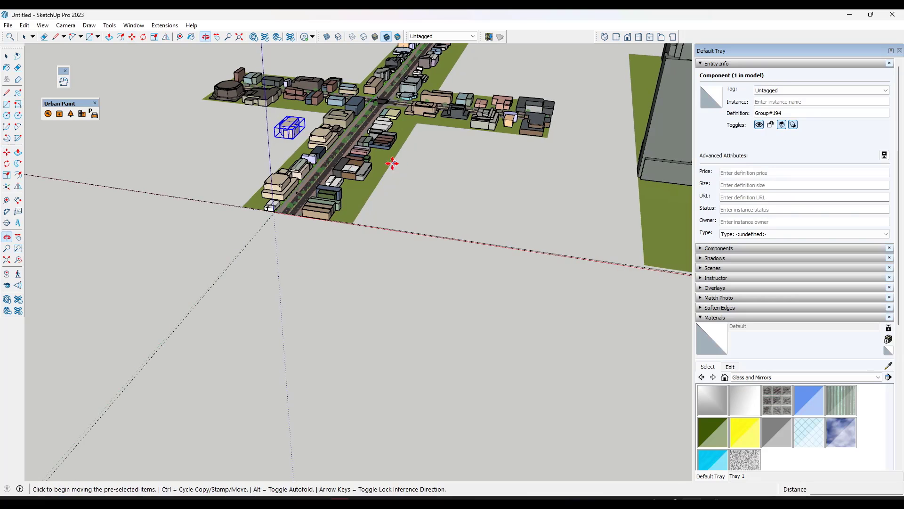
left_click(92, 115)
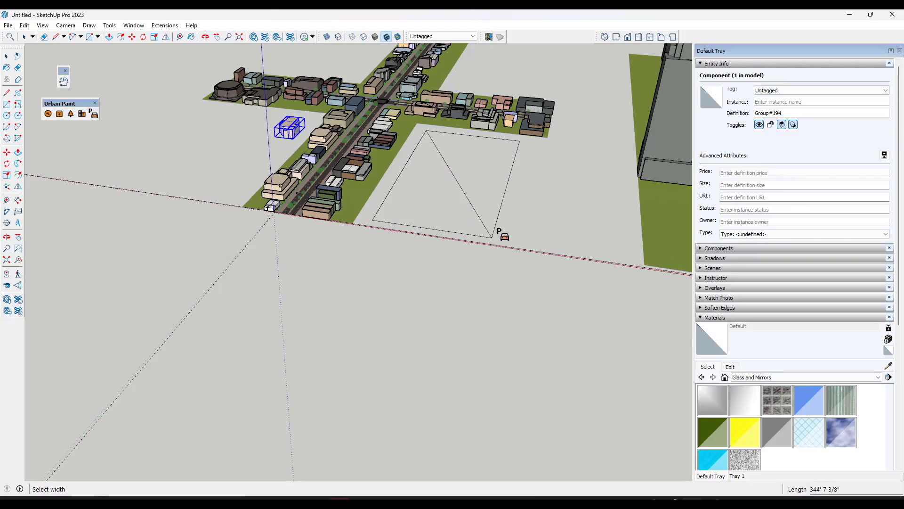
left_click(493, 220)
scroll(475, 175, "up", 6)
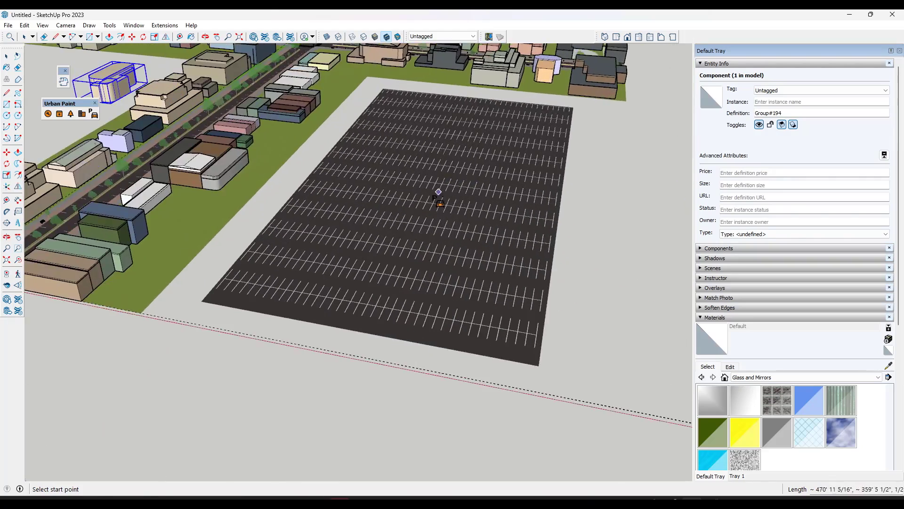
mouse_move(434, 196)
middle_mouse_down()
mouse_move(403, 183)
mouse_move(394, 164)
mouse_move(394, 185)
mouse_move(403, 191)
middle_mouse_up()
scroll(394, 169, "down", 5)
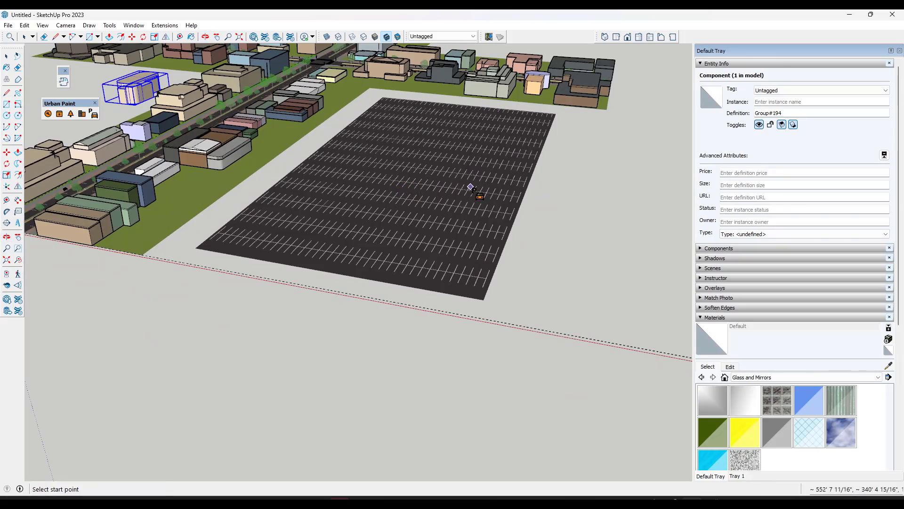
- Draw two smaller parking lots side by side across the cross street from the large lot
scroll(471, 186, "down", 5)
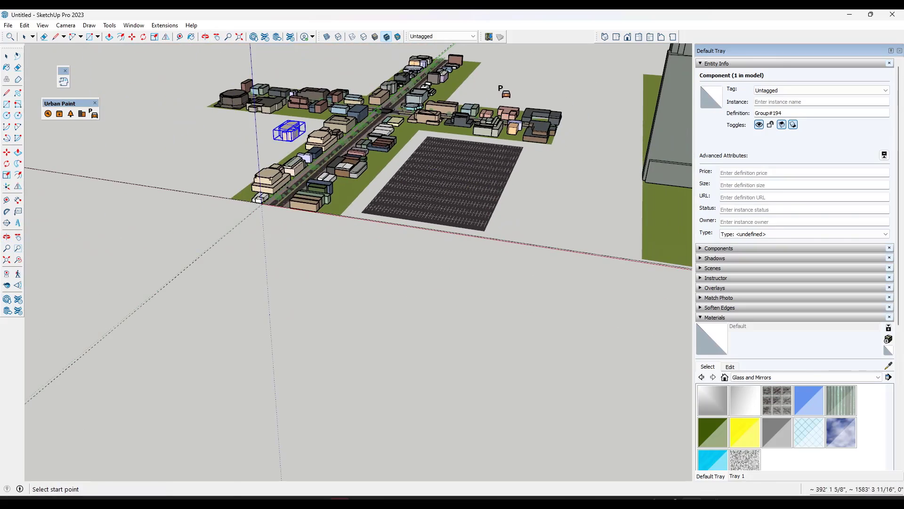
scroll(484, 91, "up", 6)
scroll(442, 109, "down", 3)
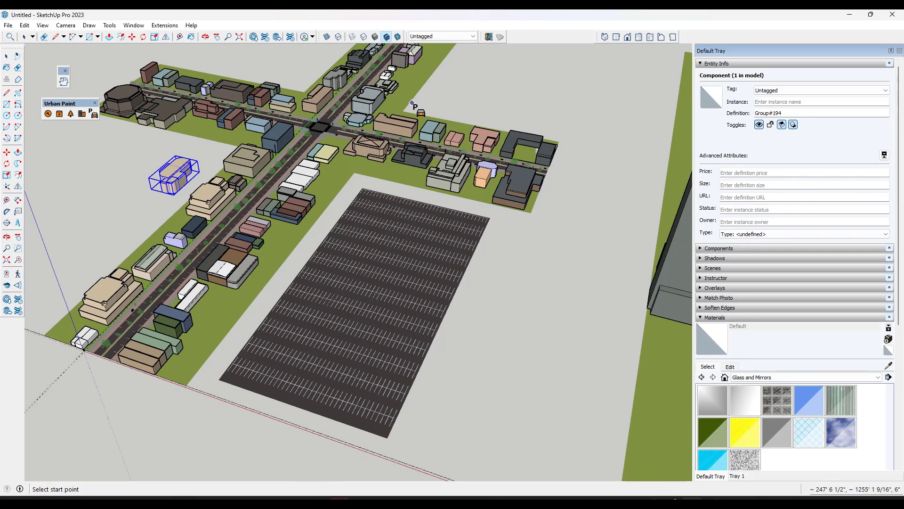
scroll(423, 115, "up", 2)
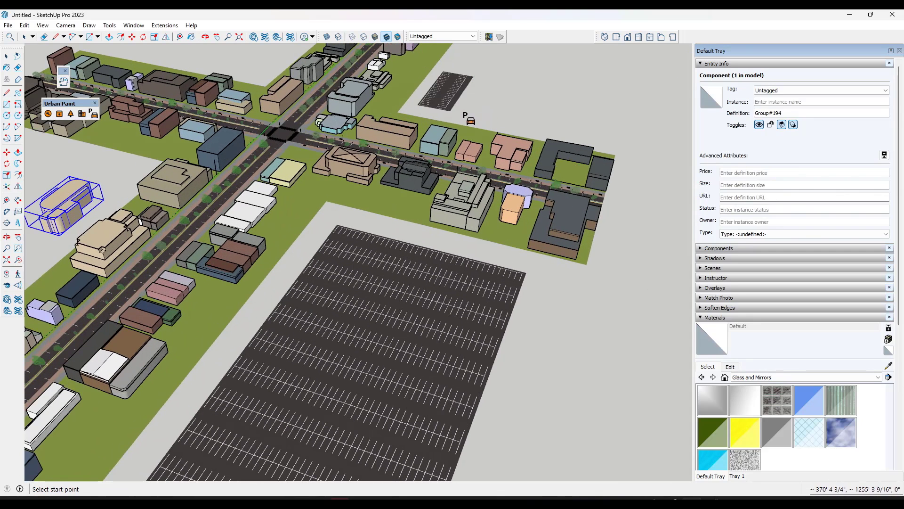
left_click(531, 85)
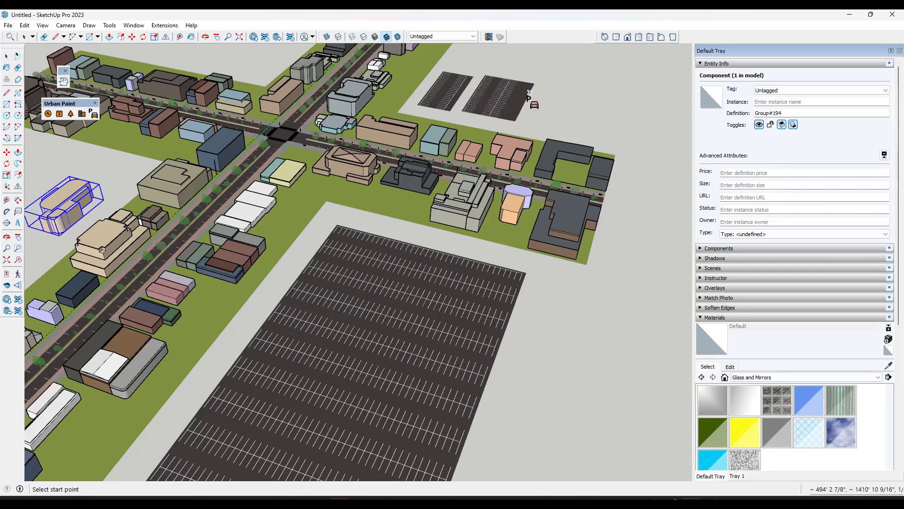
- Edit the wider of the two small lots and move its outer asphalt edge inward, close to the outermost parking line
scroll(513, 130, "up", 5)
key("space")
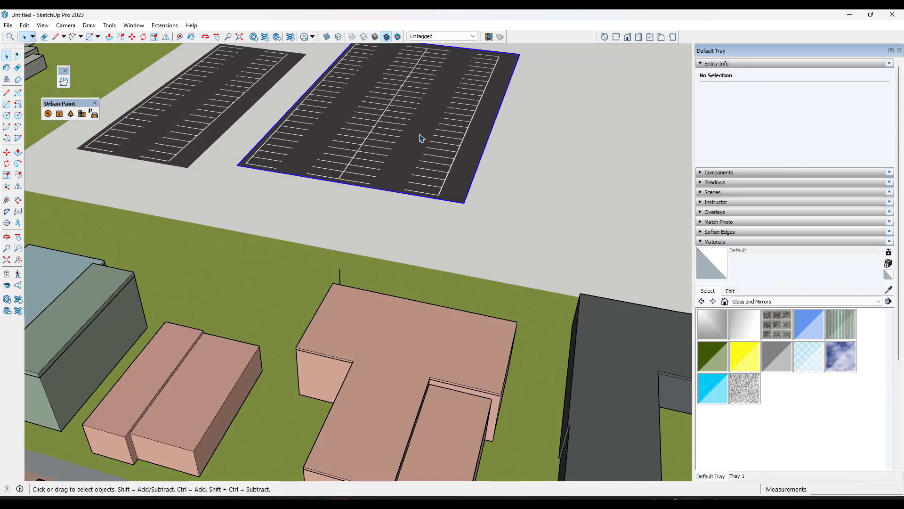
double_click(437, 143)
scroll(473, 164, "up", 2)
left_click(483, 164)
scroll(483, 160, "up", 3)
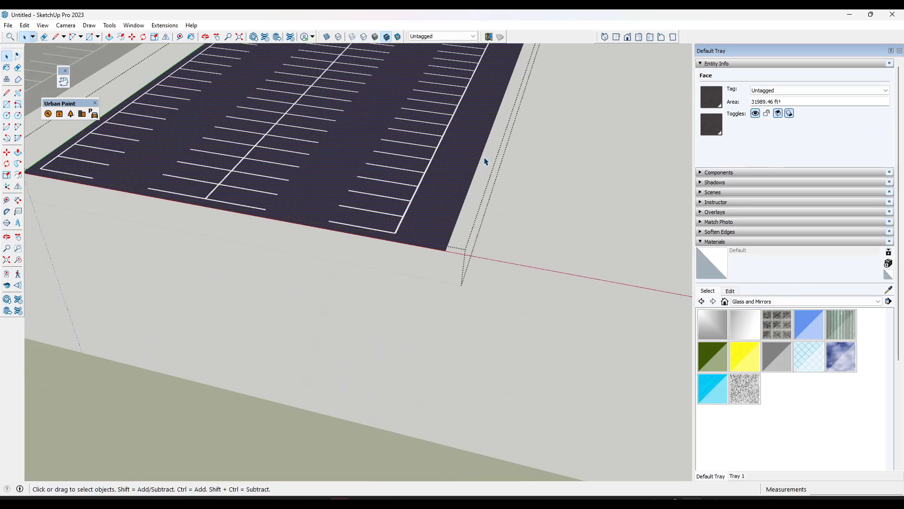
left_click(43, 25)
left_click(71, 62)
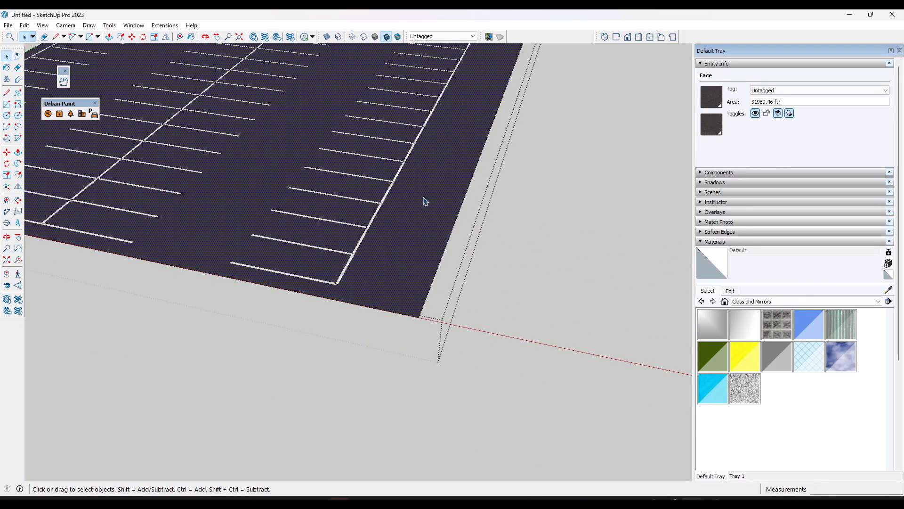
left_click(461, 215)
key("m")
scroll(460, 212, "down", 2)
left_click(463, 199)
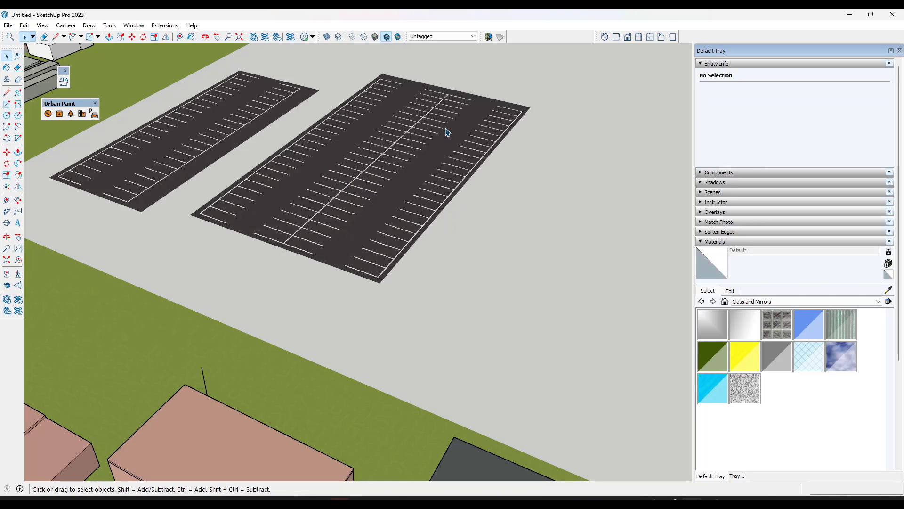
scroll(394, 262, "up", 5)
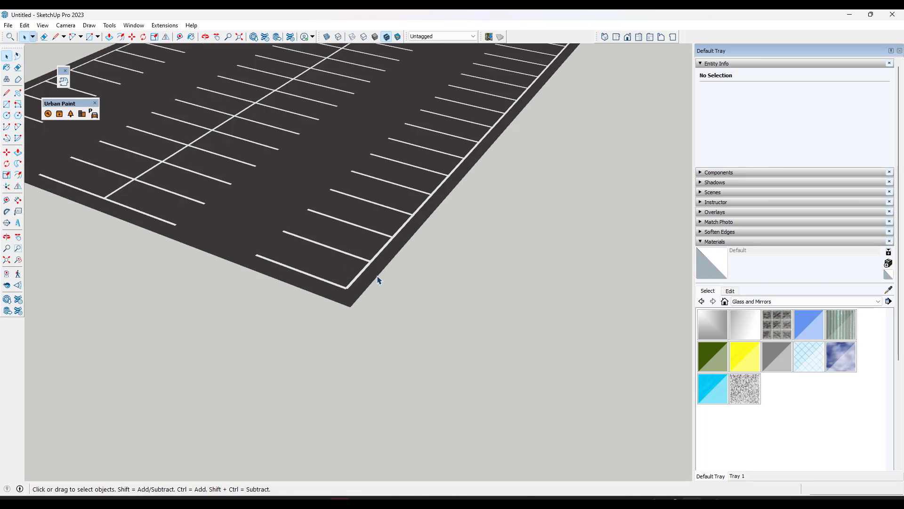
scroll(360, 240, "down", 5)
scroll(395, 127, "up", 2)
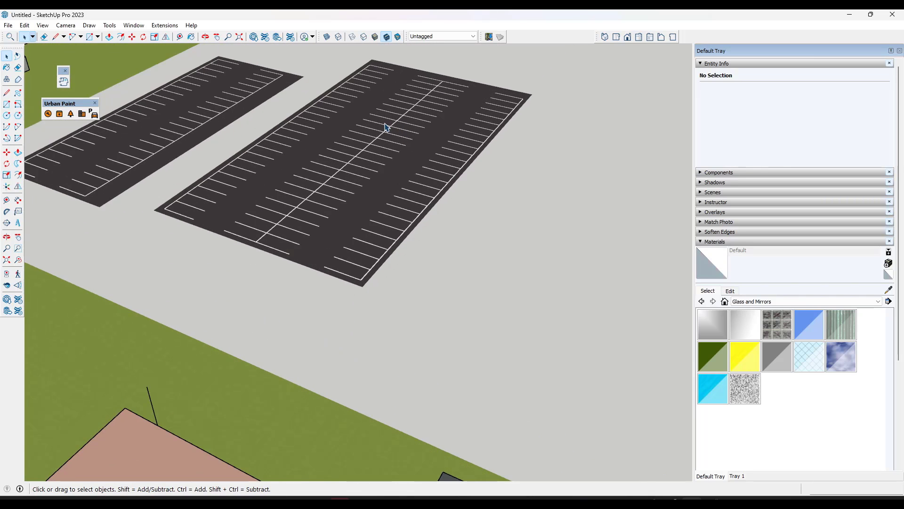
scroll(361, 255, "down", 2)
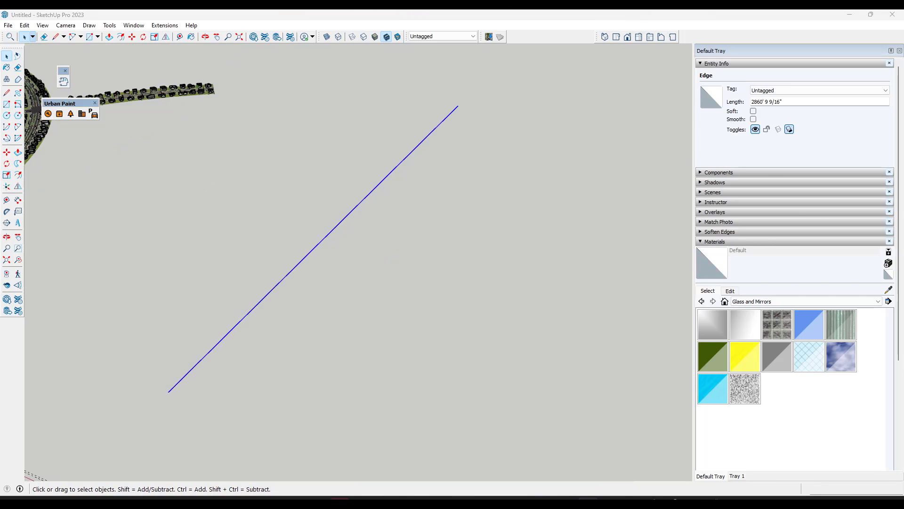
- Build a street along the separate straight line from the 4 Lane Road No Bike Lane profile
middle_click_drag(411, 240, 429, 135)
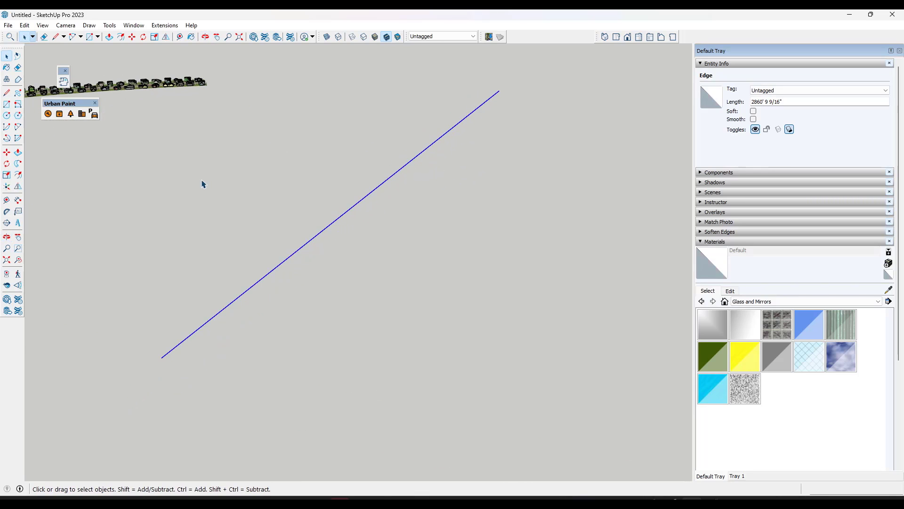
left_click(59, 115)
double_click(96, 115)
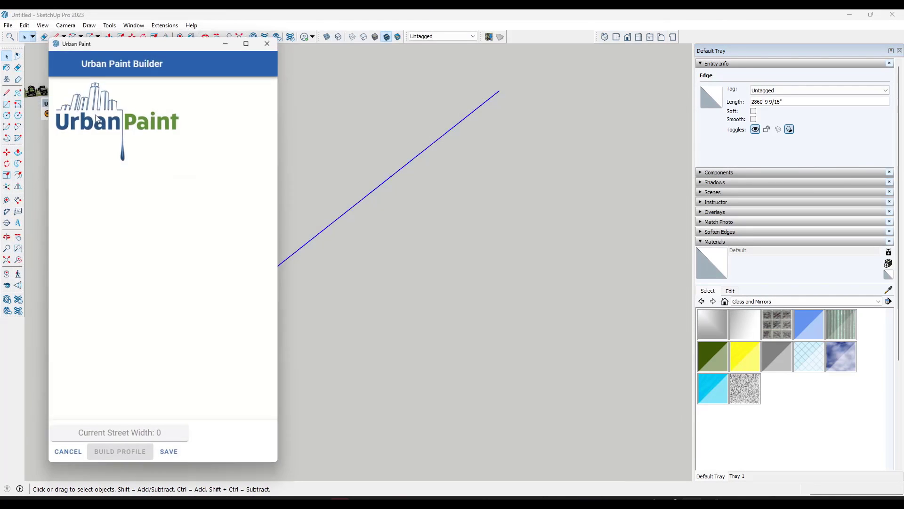
scroll(212, 263, "down", 10)
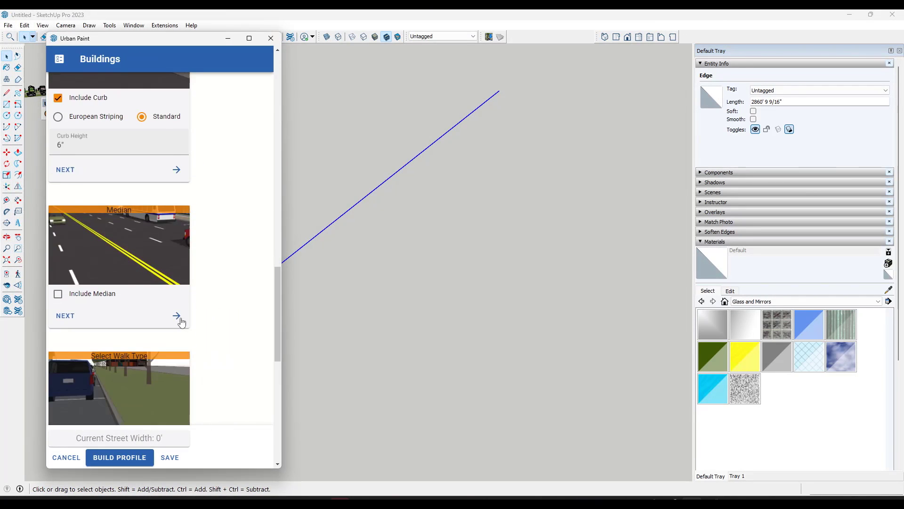
scroll(182, 322, "down", 1)
left_click(127, 459)
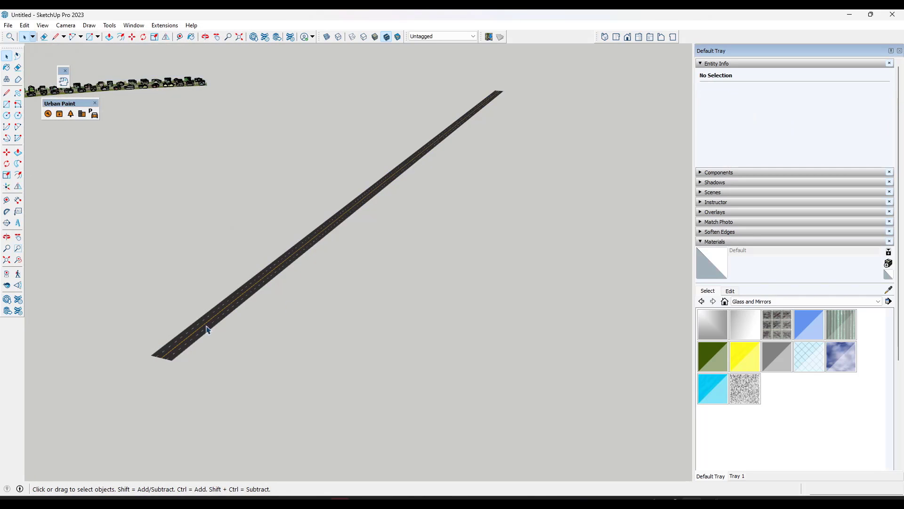
- Draw a bulging arc with a radius of about 1400 ft beside the new straight four-lane road
scroll(210, 325, "up", 3)
middle_click_drag(212, 323, 361, 289)
scroll(347, 284, "down", 3)
middle_click_drag(248, 335, 345, 368)
scroll(273, 336, "up", 2)
scroll(271, 332, "down", 2)
key("a")
left_click(342, 375)
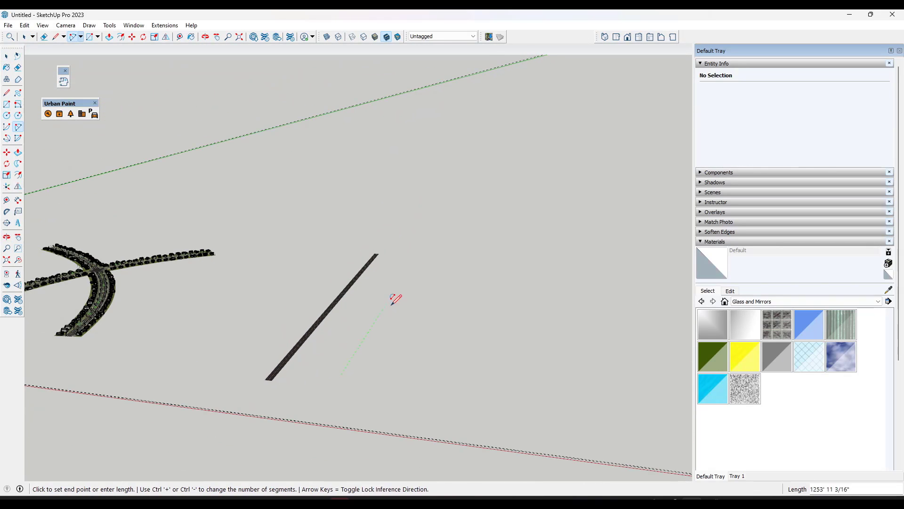
left_click(393, 293)
left_click(405, 320)
key("space")
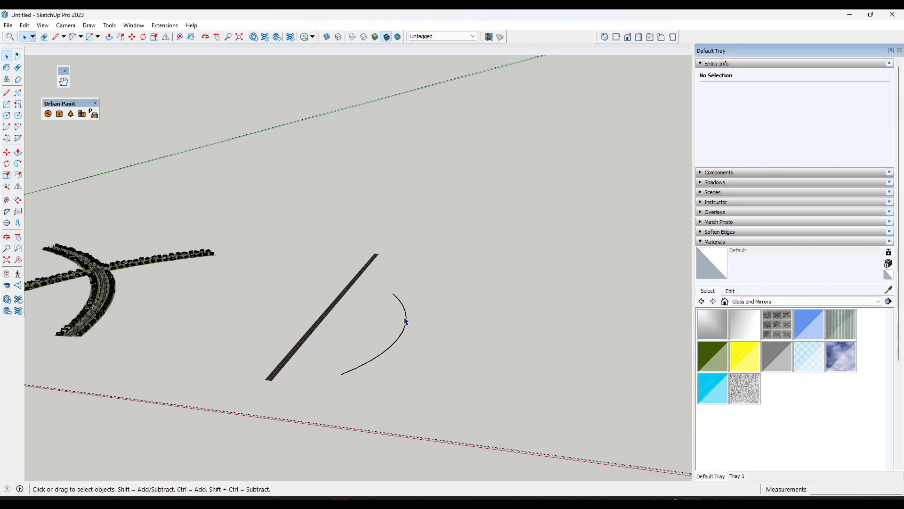
- Set the arc to 48 segments and build a street along it from the 4 Lane Road No Bike Lane profile
left_click(406, 321)
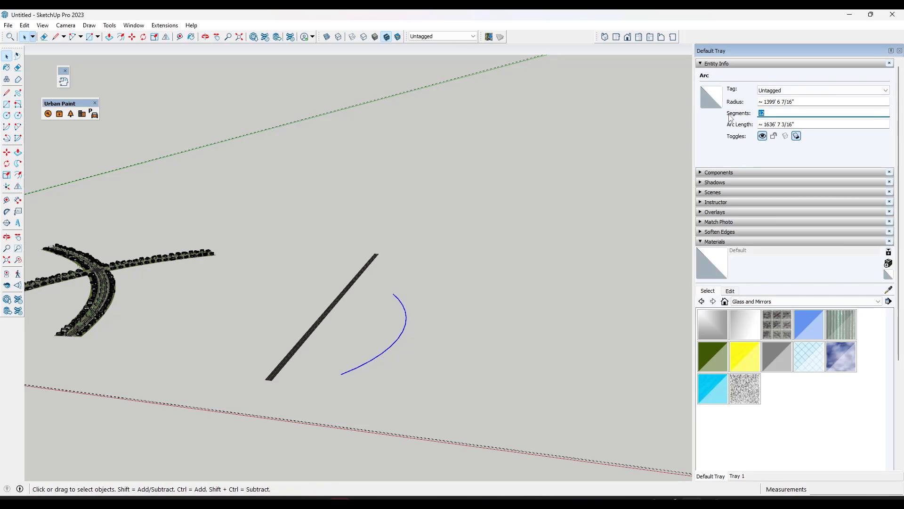
left_click(59, 114)
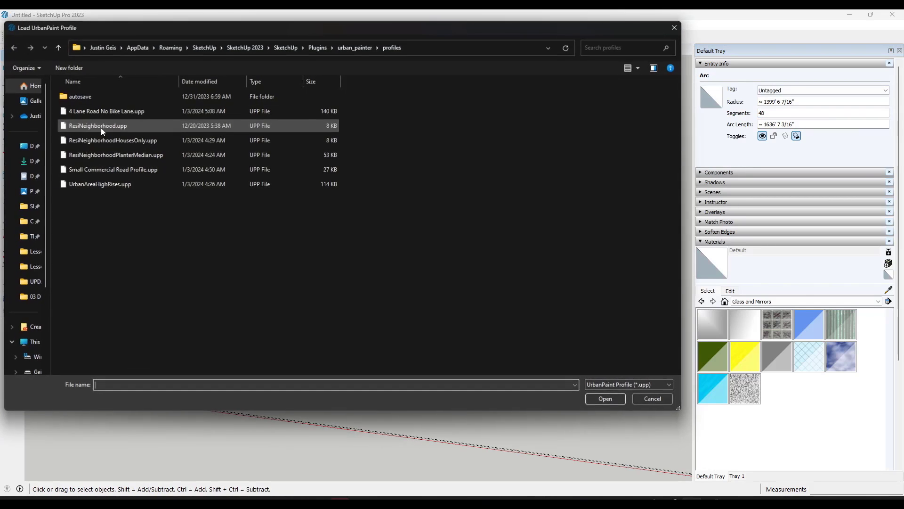
double_click(100, 112)
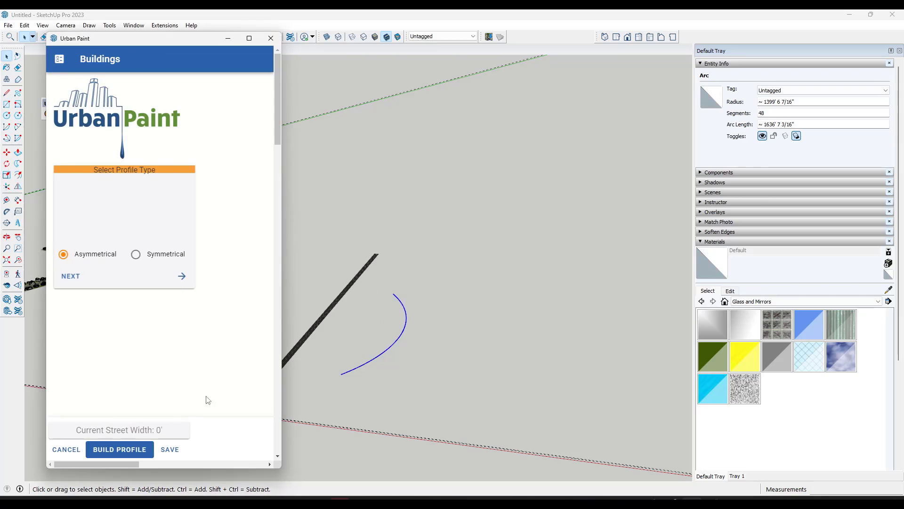
left_click(120, 447)
scroll(386, 351, "up", 6)
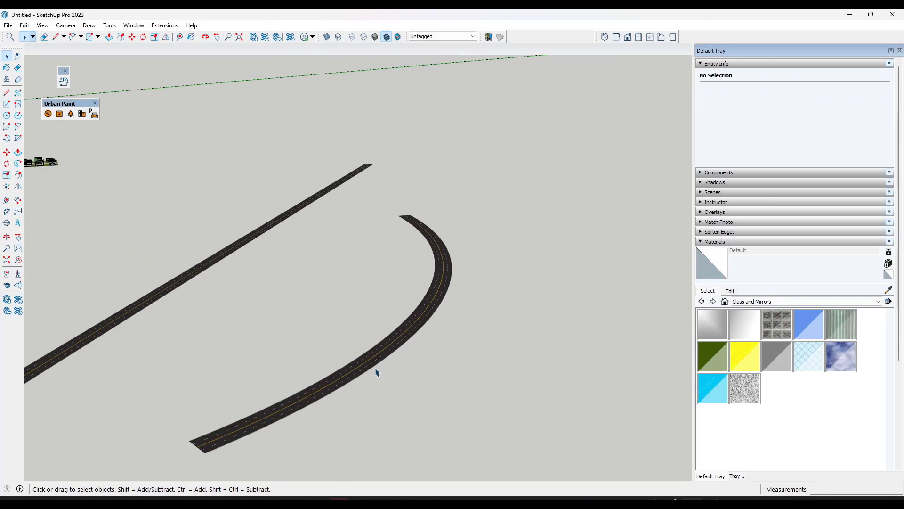
- Draw a bulging arc about 1725 ft long on the open ground beyond the curved four-lane road
scroll(351, 267, "down", 3)
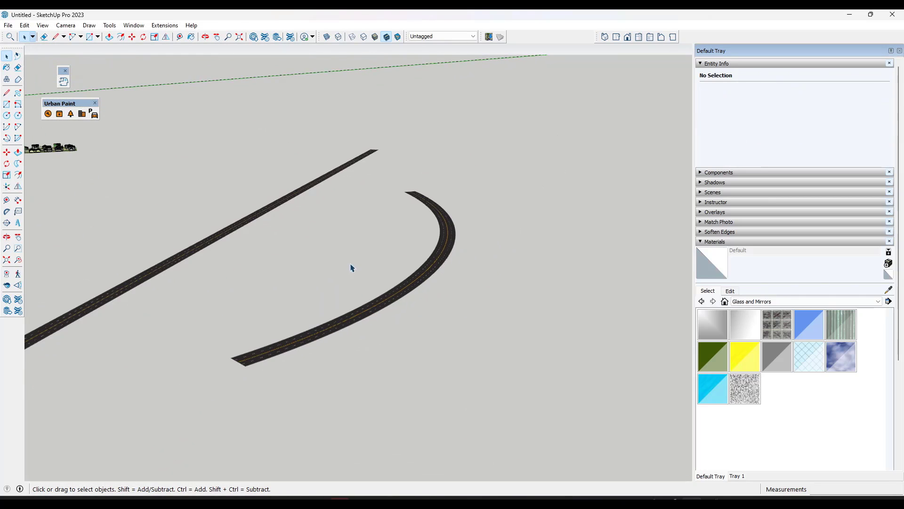
scroll(364, 285, "up", 1)
middle_click_drag(495, 367, 408, 402)
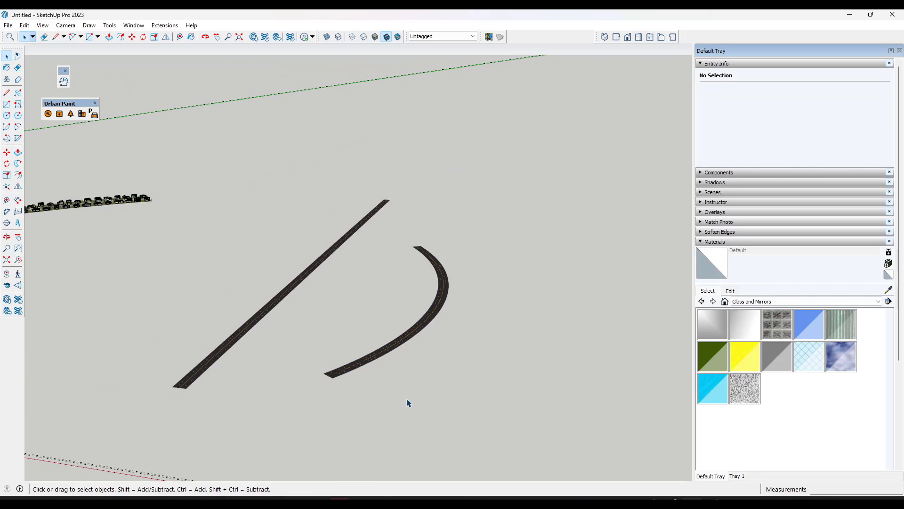
key("shift+p")
left_click(458, 409)
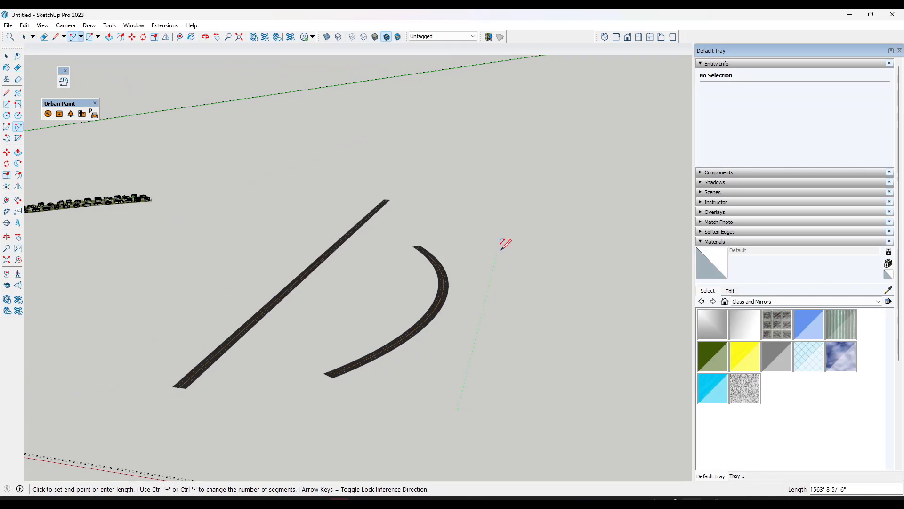
left_click(497, 250)
left_click(524, 260)
key("space")
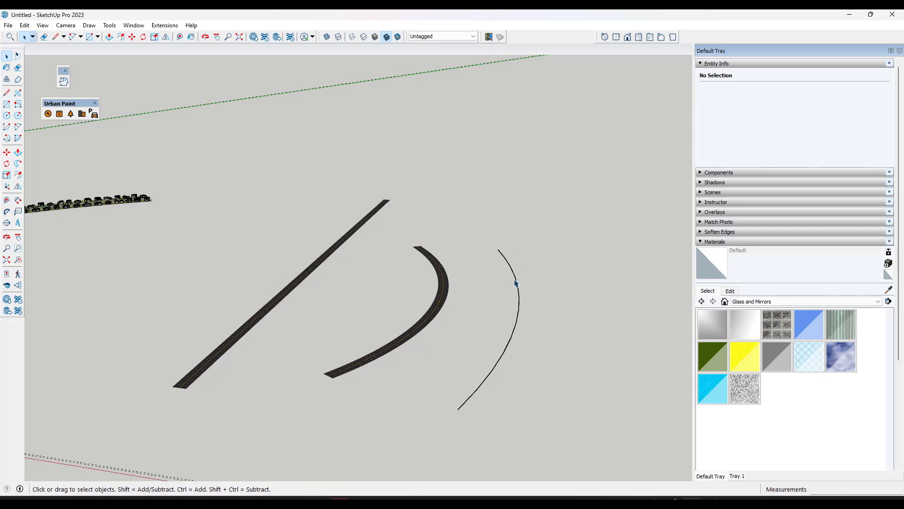
- Build a street along the new arc with a 3 ft wide Median Barrier Wall as its included median
left_click(60, 115)
double_click(99, 110)
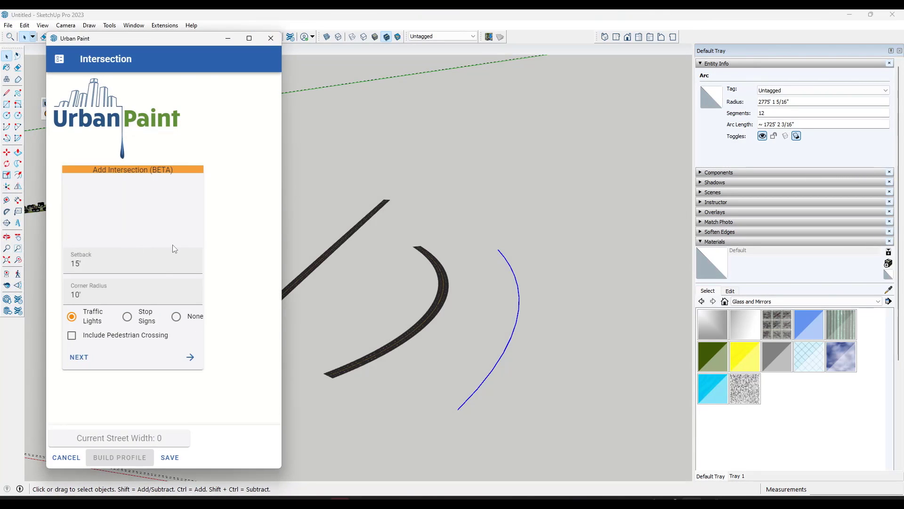
scroll(188, 264, "down", 15)
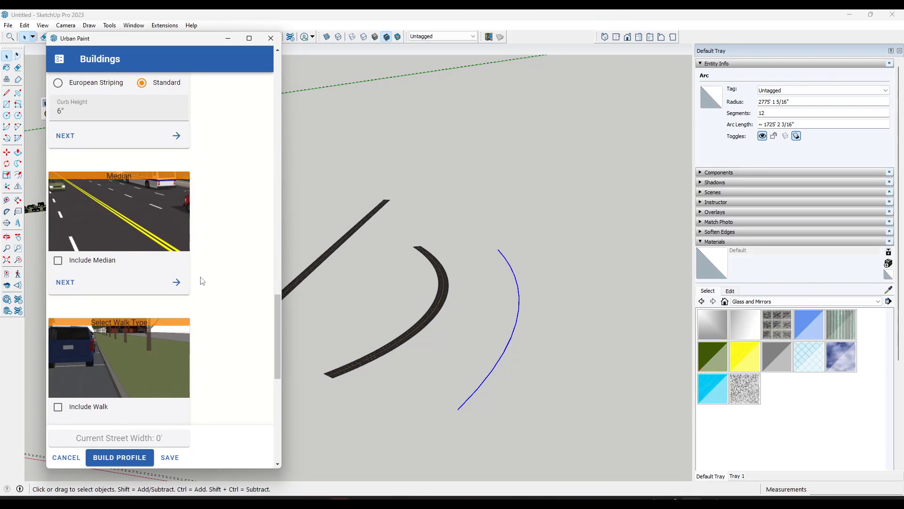
scroll(200, 283, "down", 8)
scroll(200, 286, "up", 12)
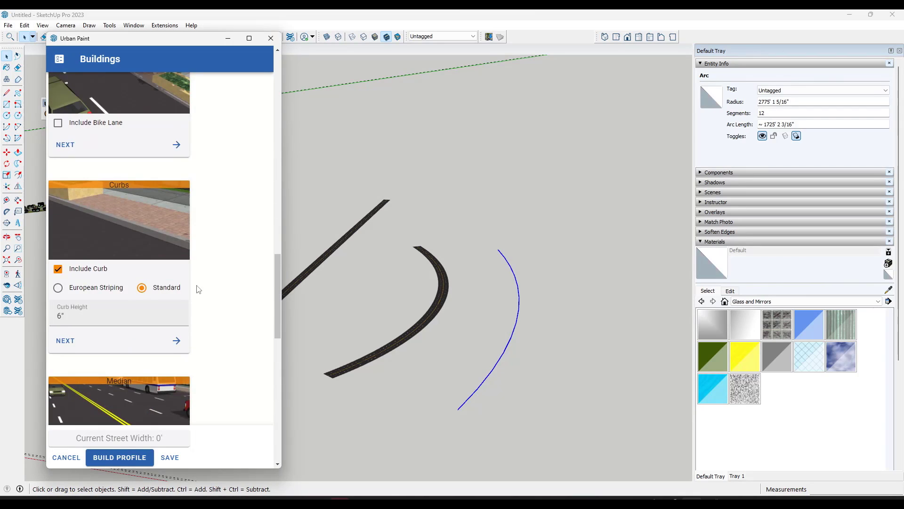
scroll(188, 286, "down", 4)
left_click(79, 277)
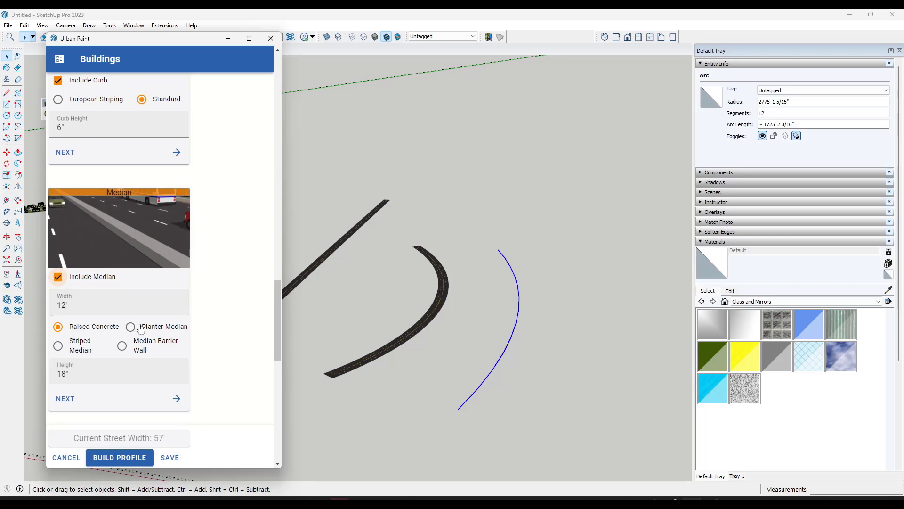
left_click(121, 348)
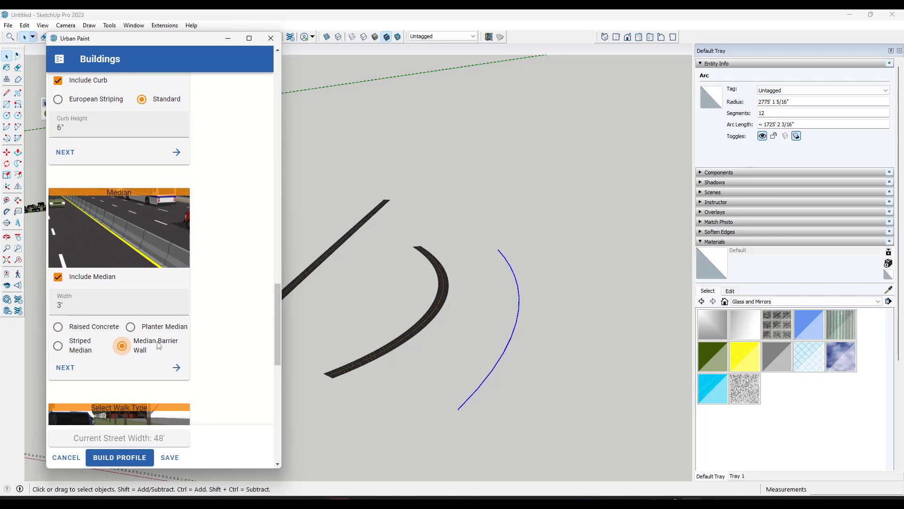
scroll(221, 301, "down", 4)
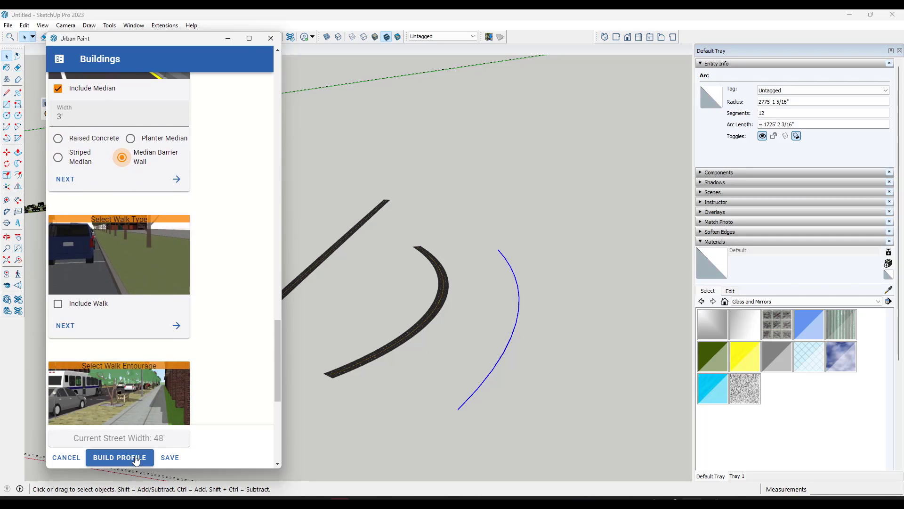
left_click(120, 457)
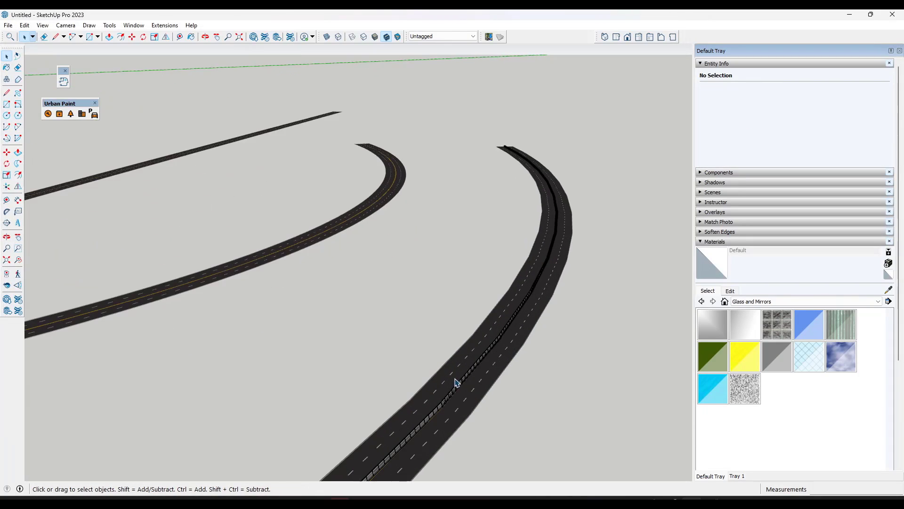
- Examine the barrier wall, lanes and curbs of the new street from its near end at road level
middle_click_drag(455, 379, 484, 422)
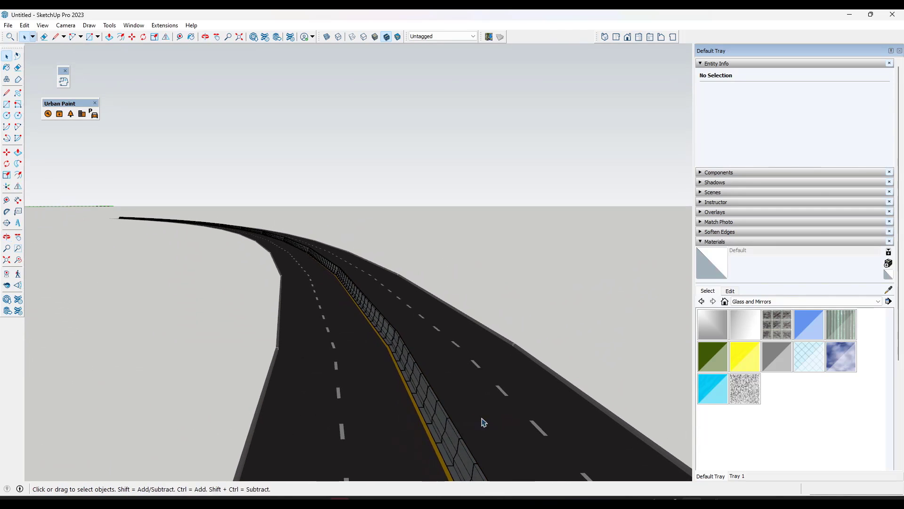
scroll(343, 336, "down", 2)
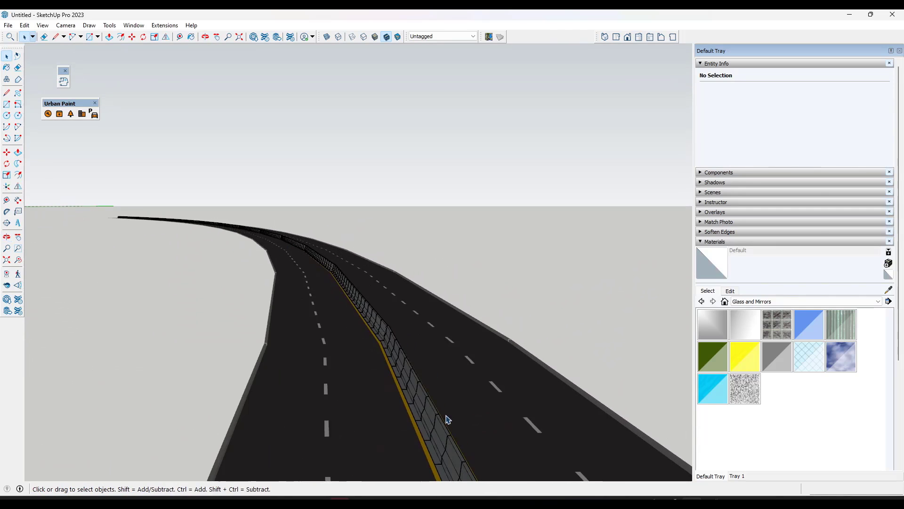
middle_click_drag(421, 355, 308, 360)
scroll(422, 390, "down", 2)
scroll(392, 395, "up", 1)
scroll(393, 397, "up", 1)
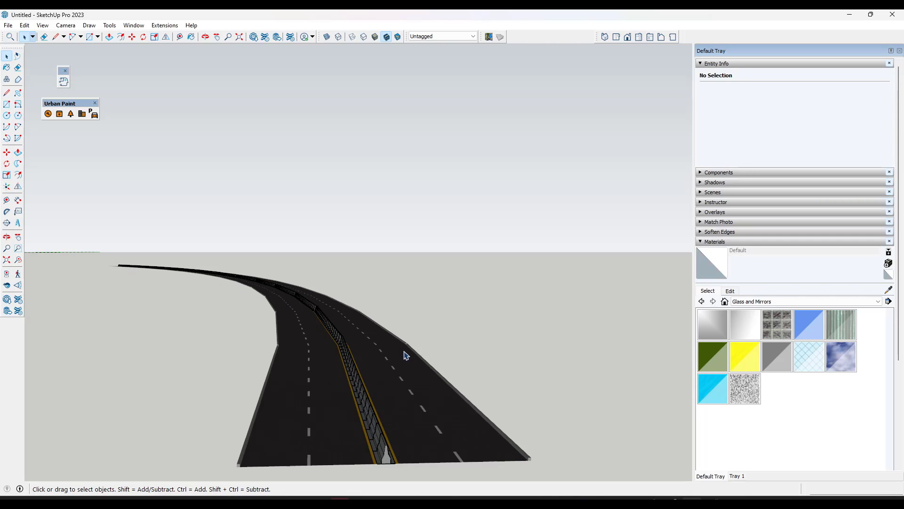
middle_click_drag(429, 430, 394, 445)
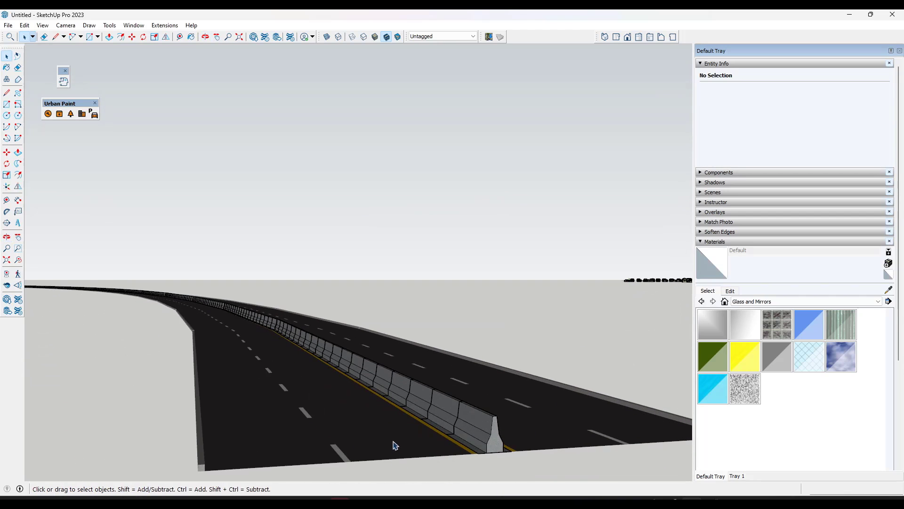
- Copy the median barrier wall about 24 ft sideways onto the road's inner edge
left_click(479, 428)
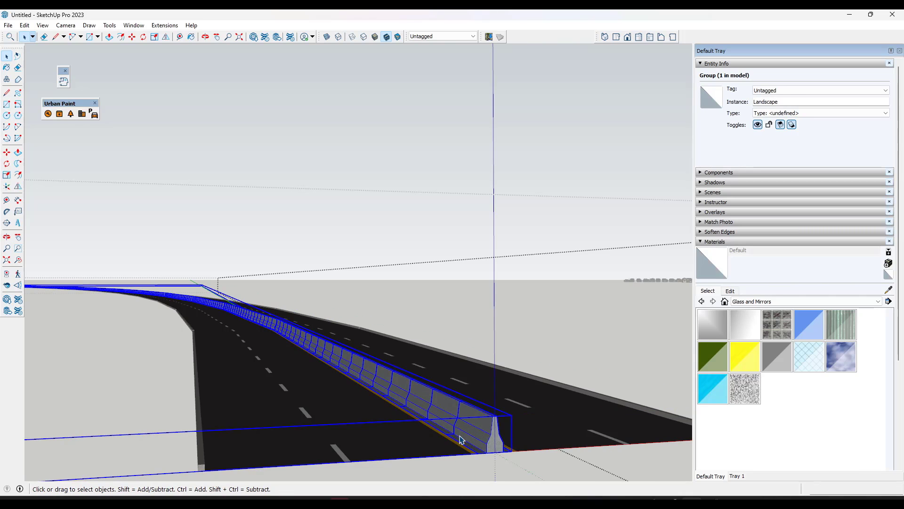
key("m")
scroll(485, 443, "up", 2)
left_click(515, 459)
key("ctrl")
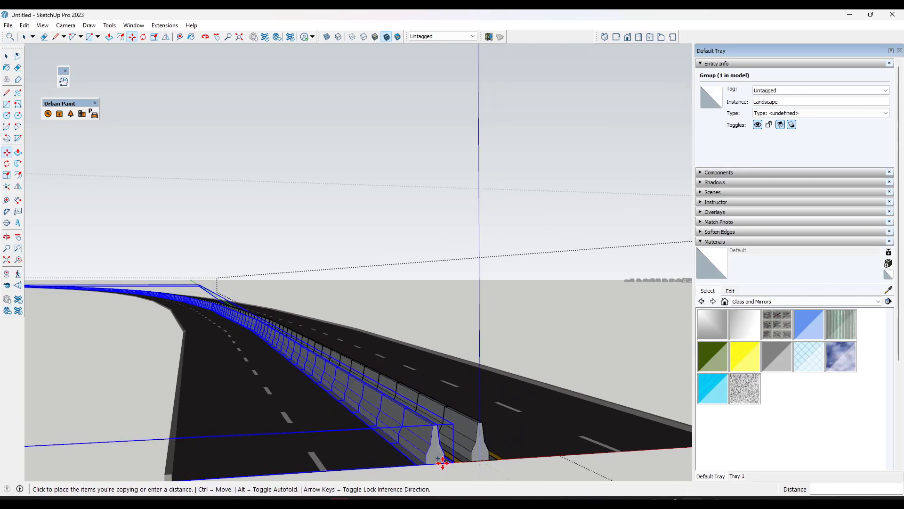
left_click(208, 478)
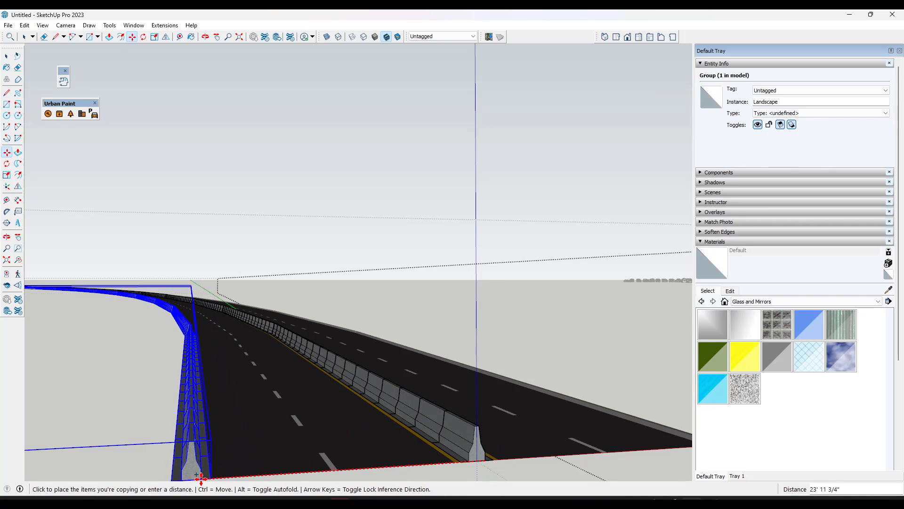
- Copy the inner-edge barrier wall about 47 ft across the road onto its opposite outer edge
left_click(212, 478)
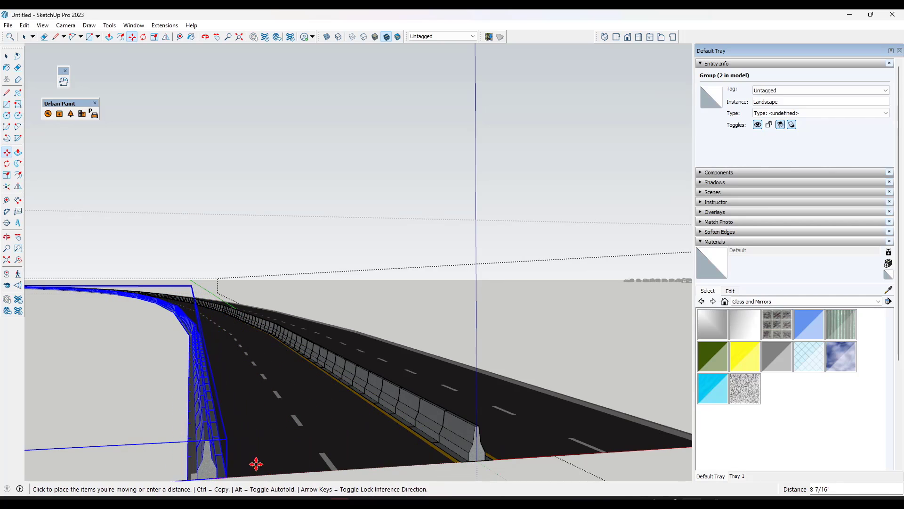
key("ctrl")
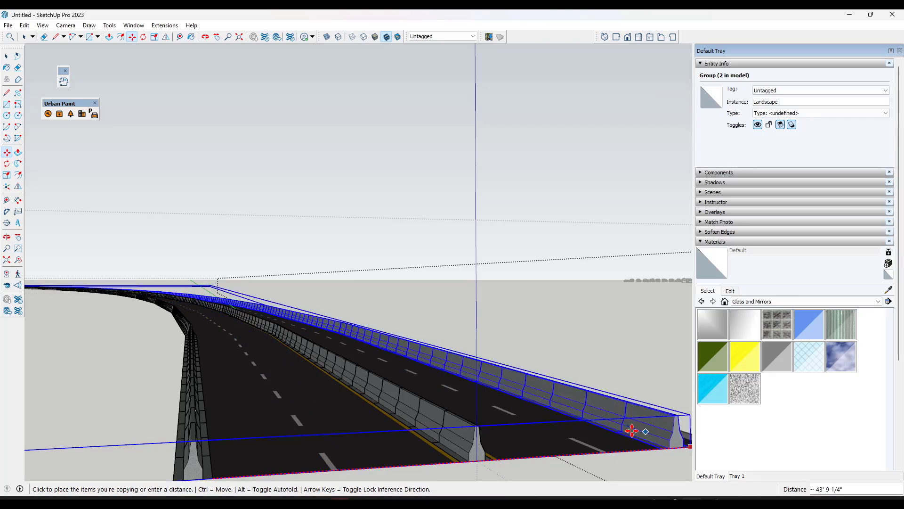
middle_click_drag(632, 428, 656, 431)
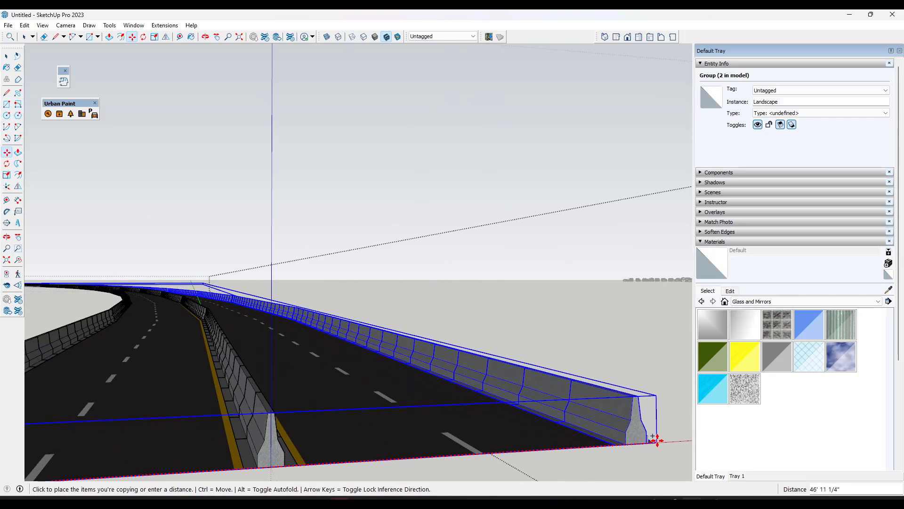
left_click(661, 434)
key("space")
scroll(500, 374, "down", 4)
middle_click_drag(501, 375, 375, 423)
scroll(363, 435, "up", 5)
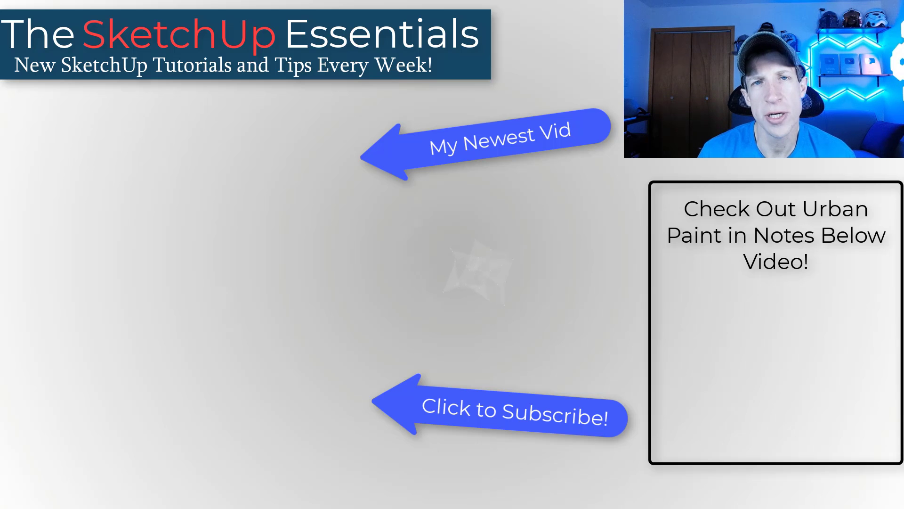